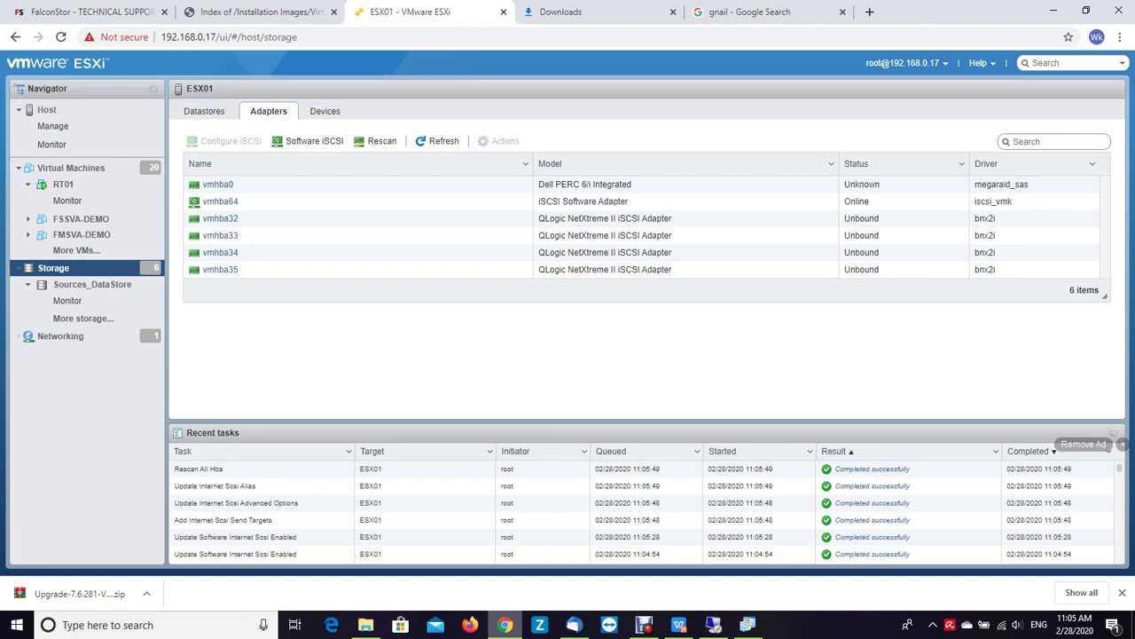
Step: Switch from the ESXi Host Client to the FalconStor Management Console
click(748, 624)
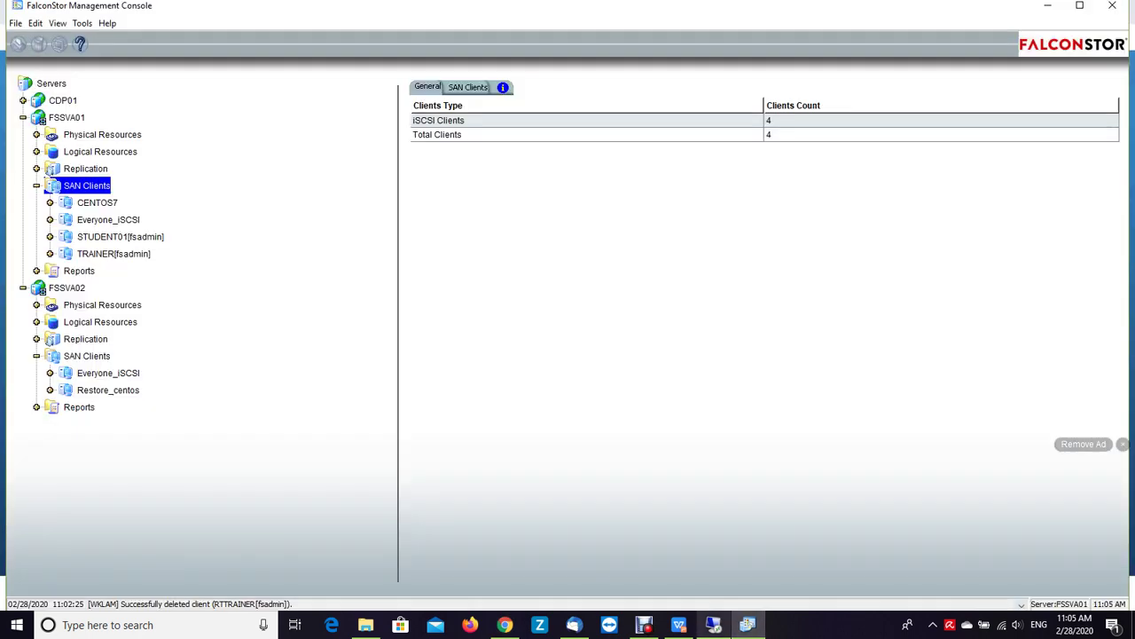
Step: Start adding a SAN client under FSSVA02 with the iSCSI protocol enabled
click(66, 287)
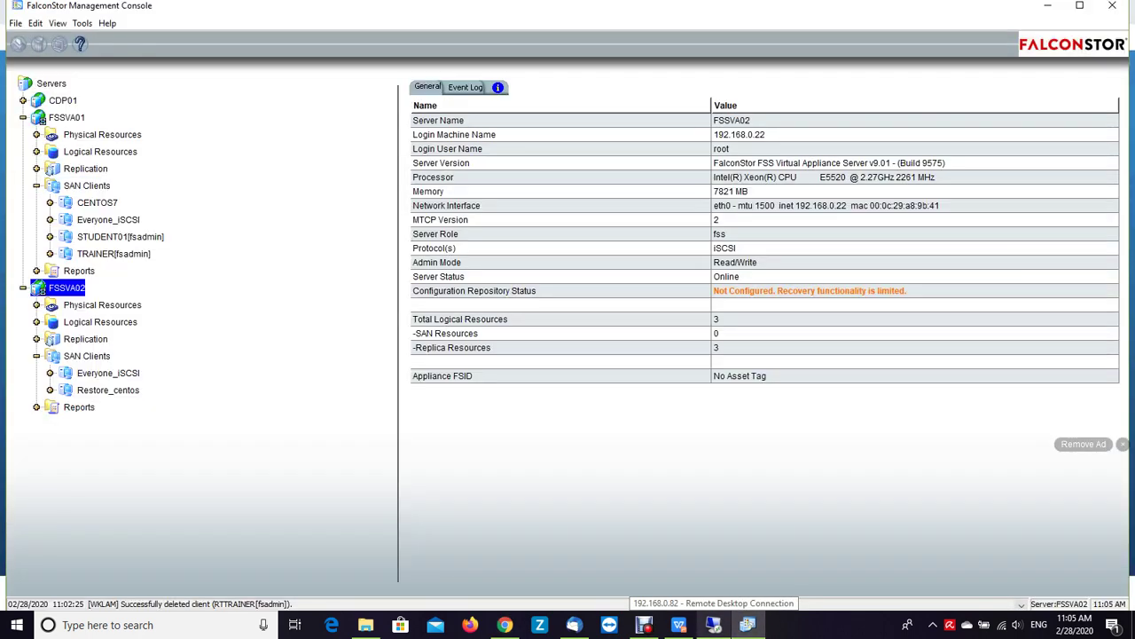
right_click(87, 355)
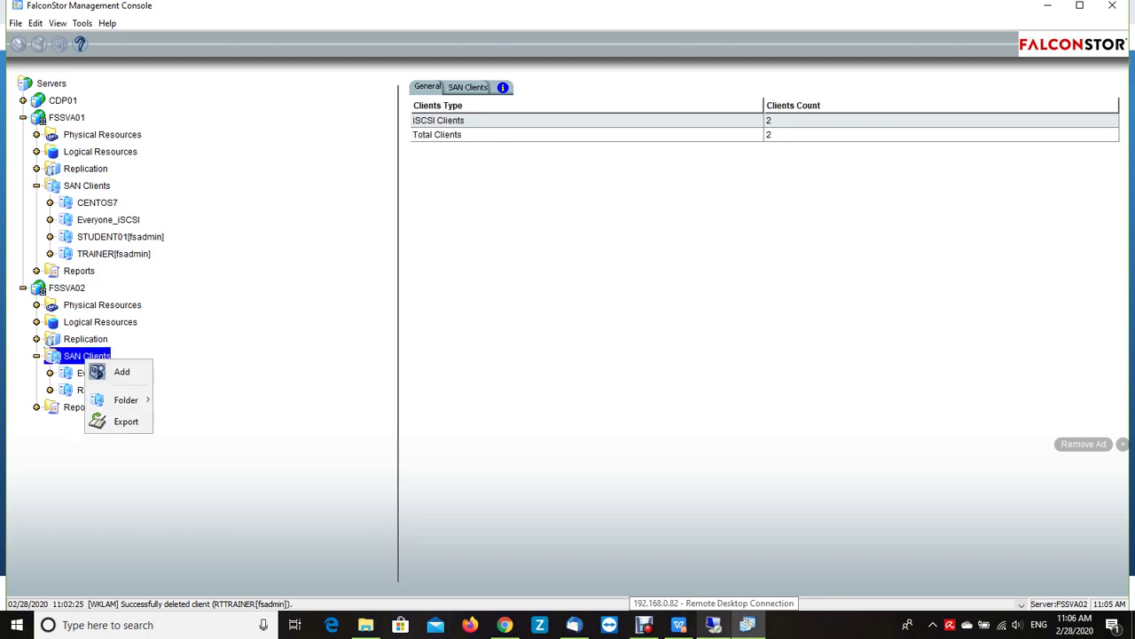
click(120, 371)
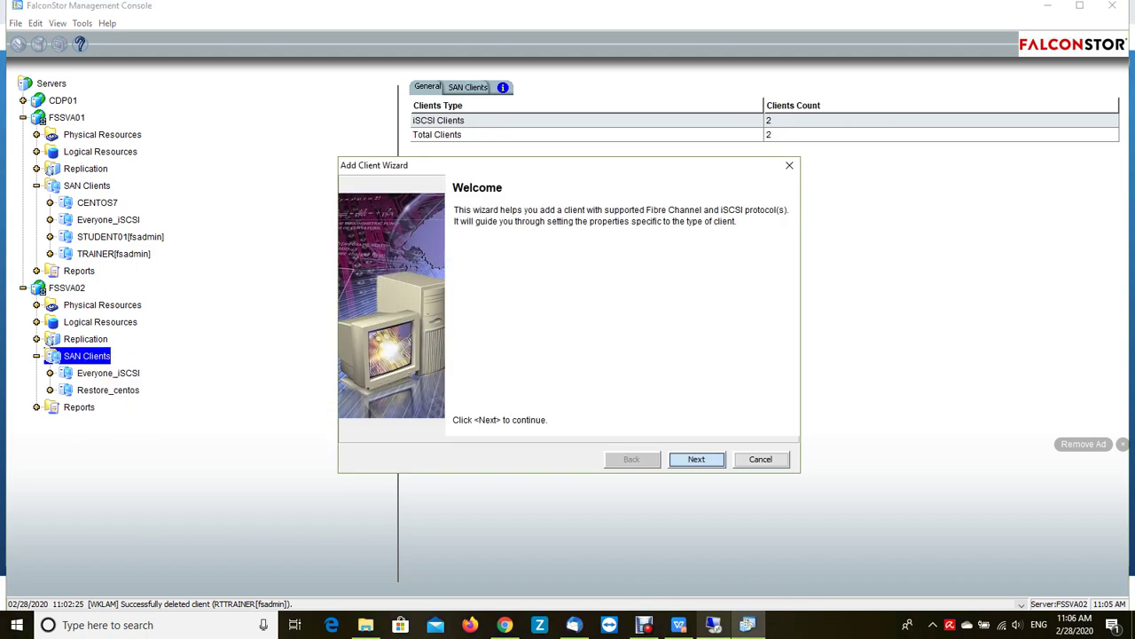
key(Return)
click(386, 290)
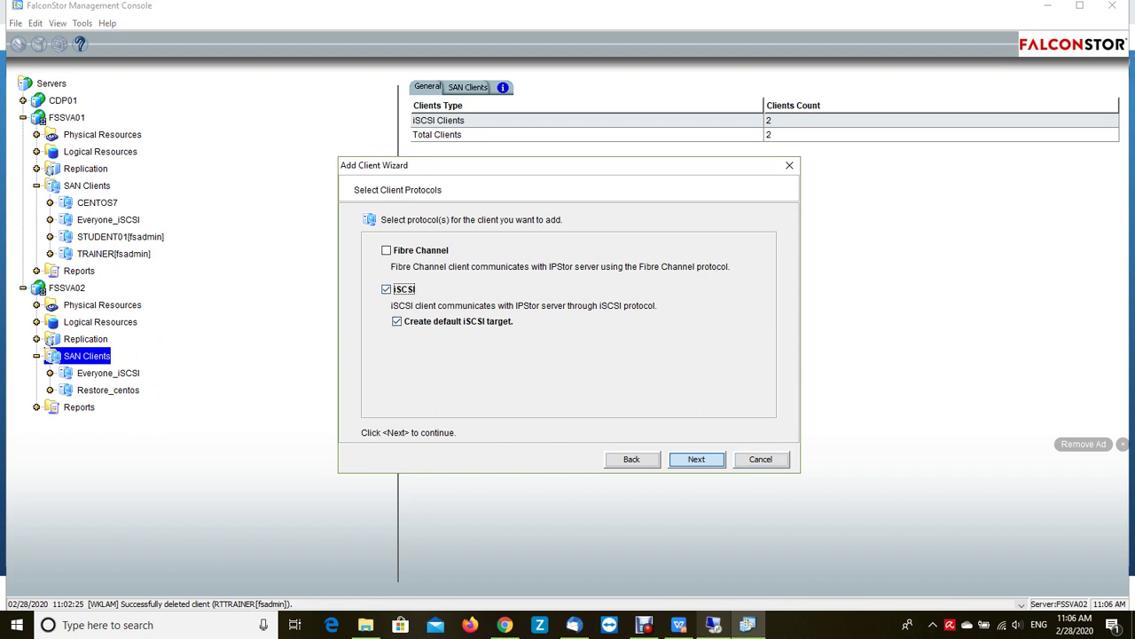
click(697, 459)
click(696, 459)
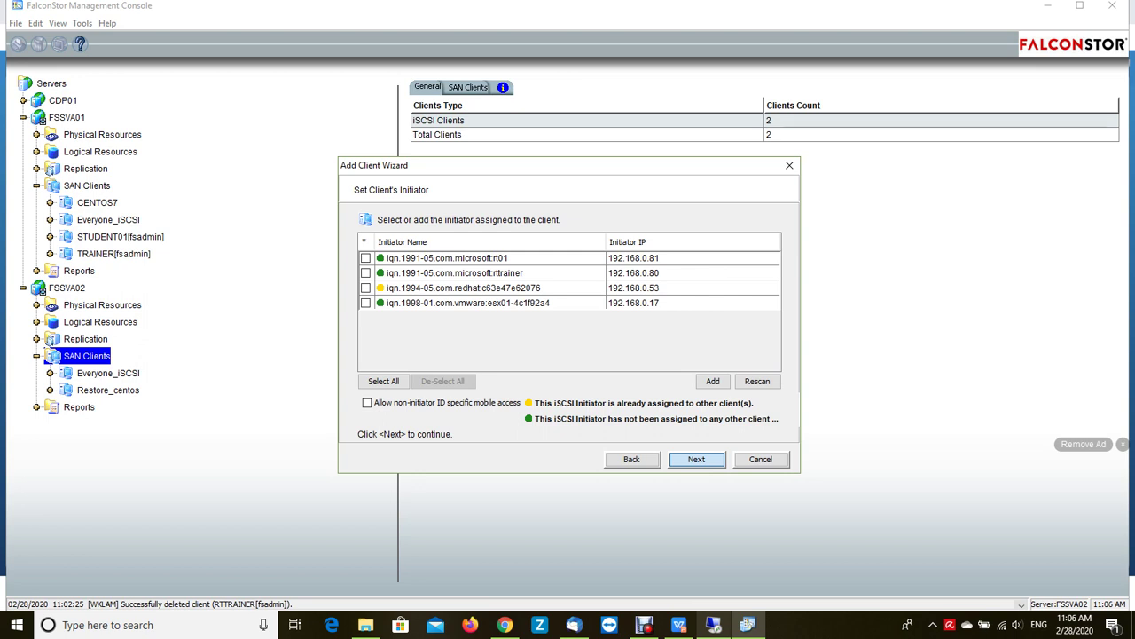
Step: Assign the ESX01 VMware initiator to the client and allow unauthenticated access
click(366, 302)
key(Return)
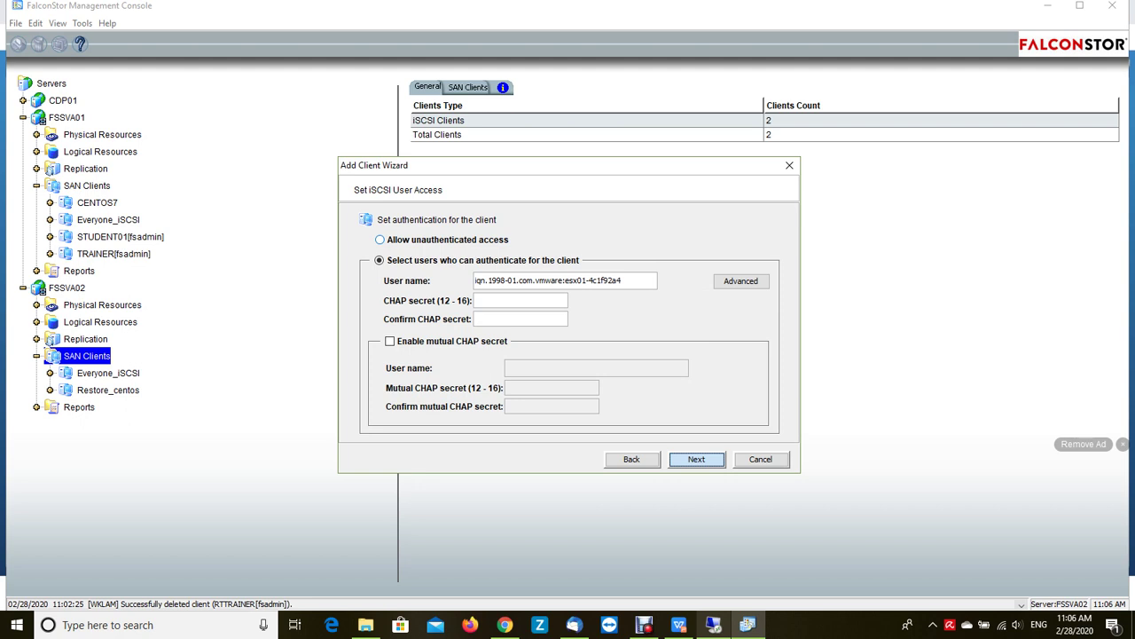
click(380, 240)
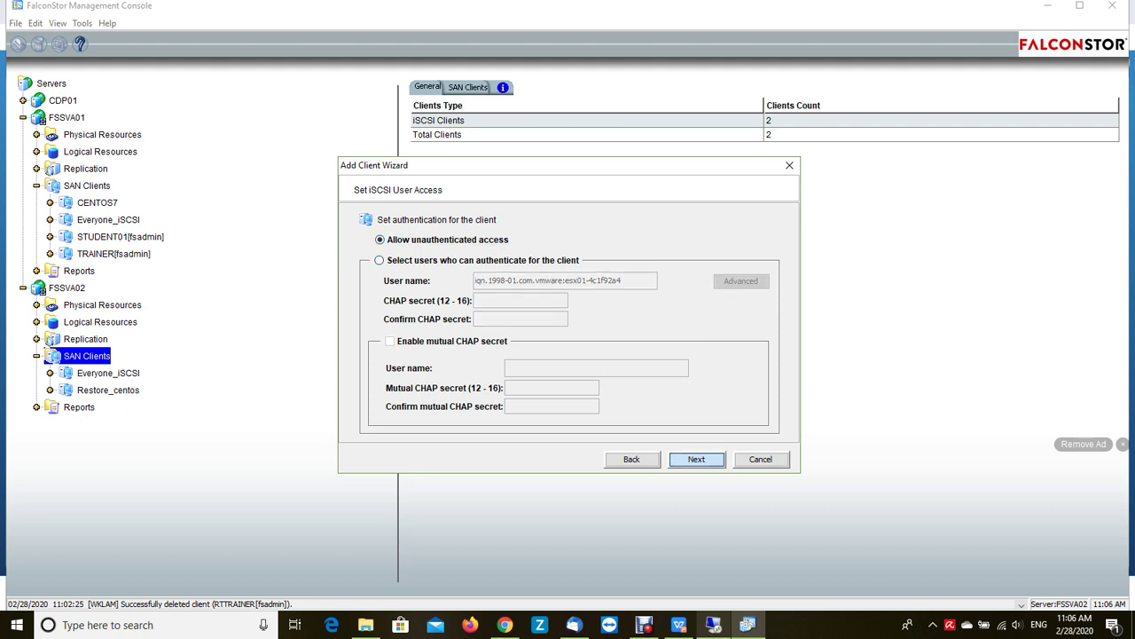
key(Return)
Step: Name the client EXS Training, type VMware, IP 192.168.0.17, and finish adding it
text(E)
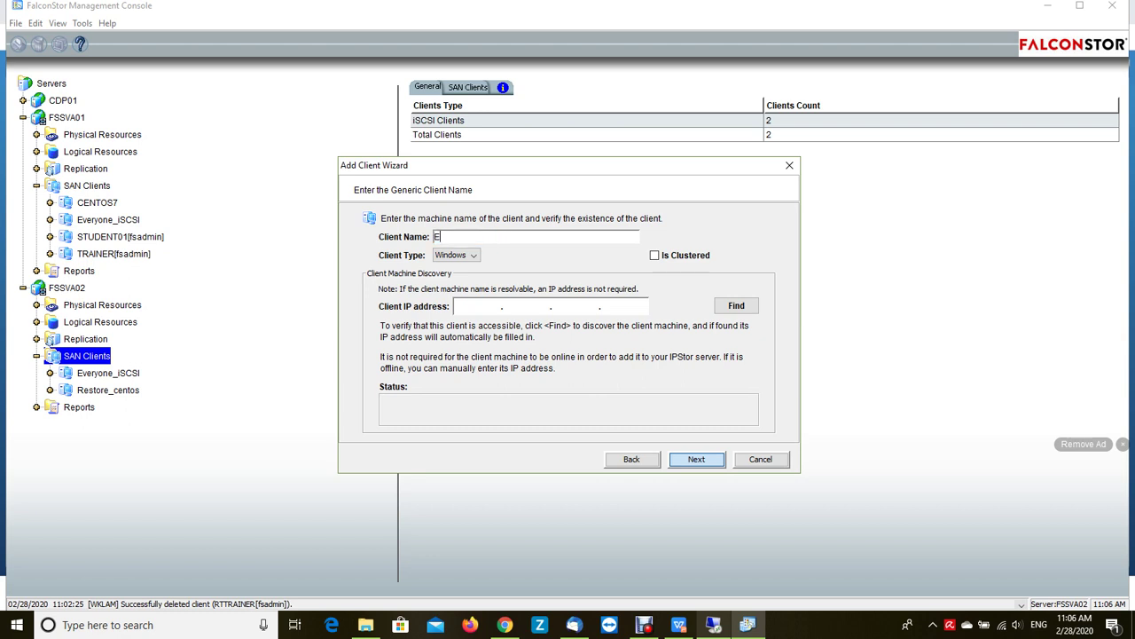
text(XS Training)
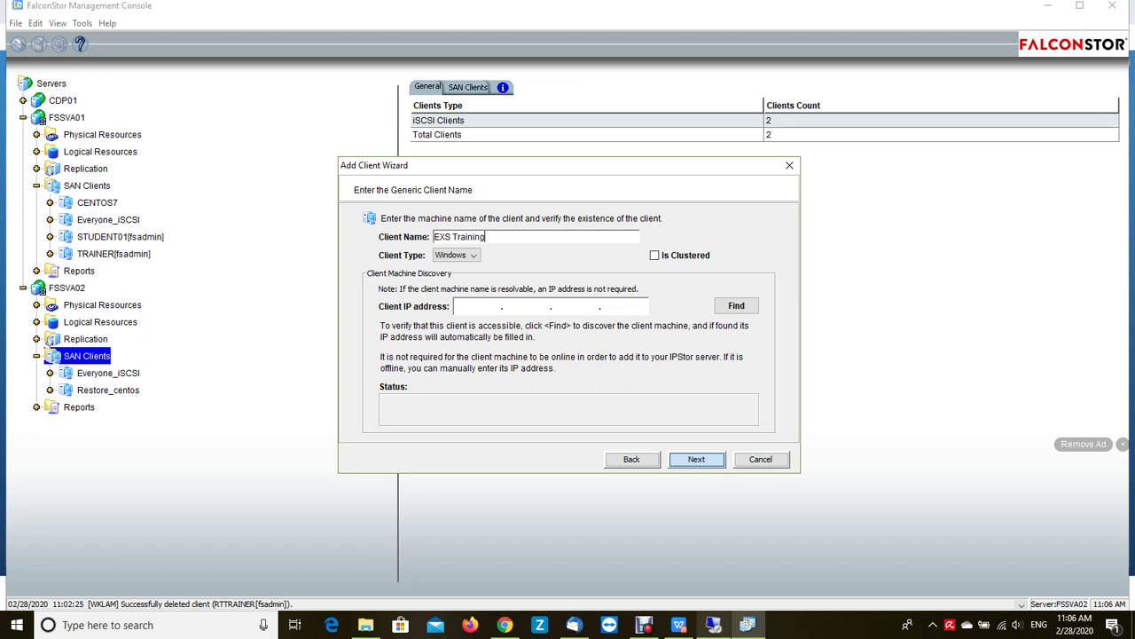
key(Tab)
key(alt+Down)
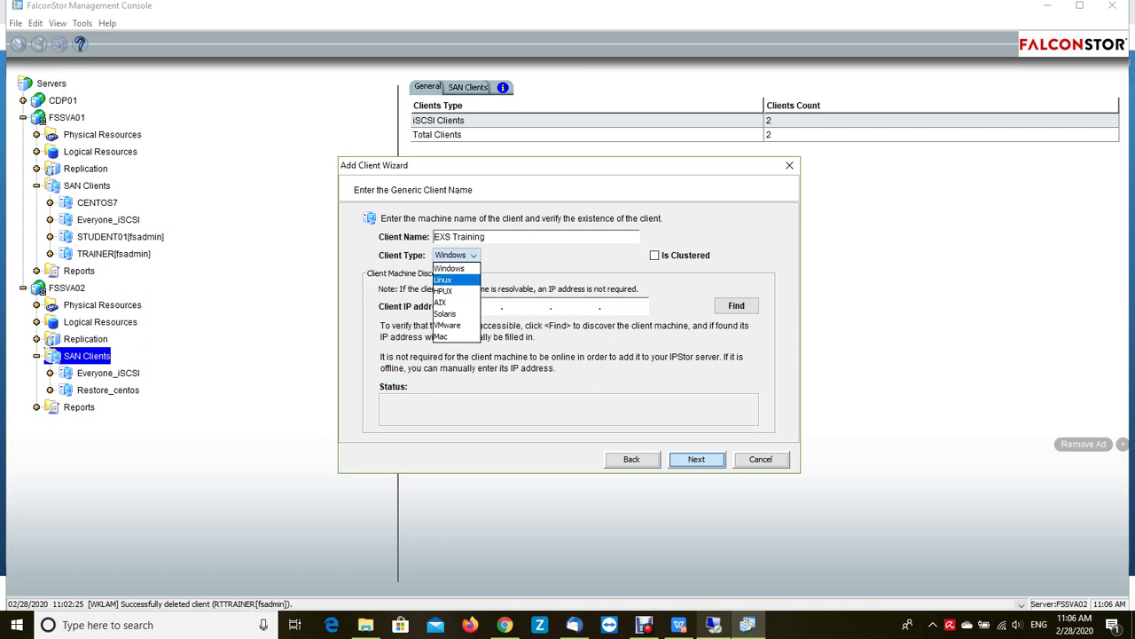
key(Down)
key(Down)
key(Down)
key(Down)
key(Return)
key(Tab)
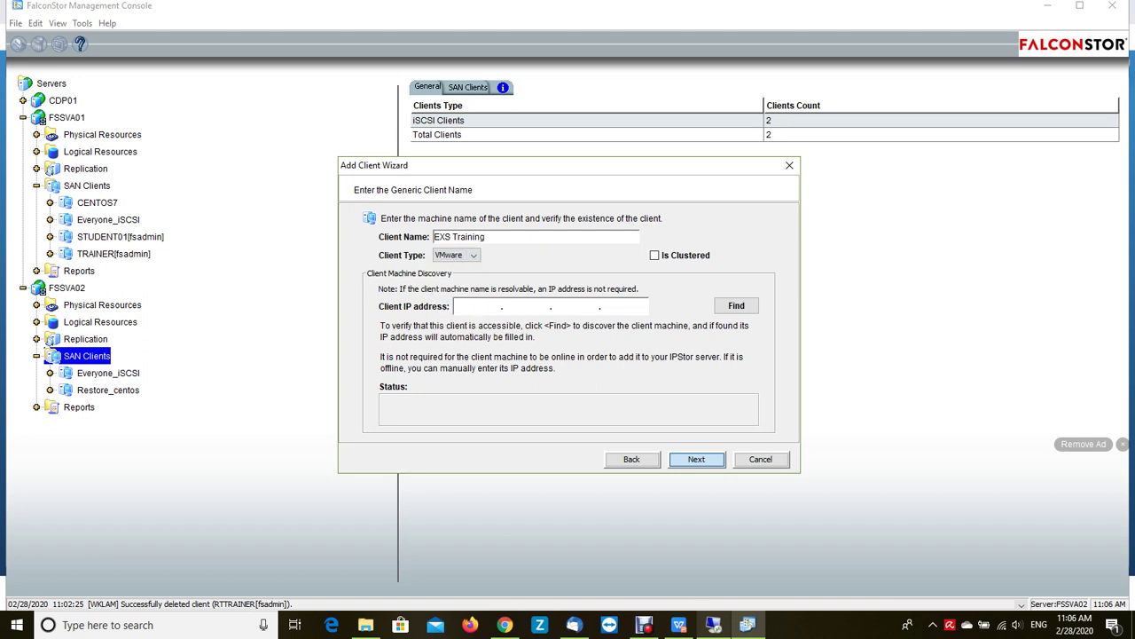
text(192.168.0.17)
key(Return)
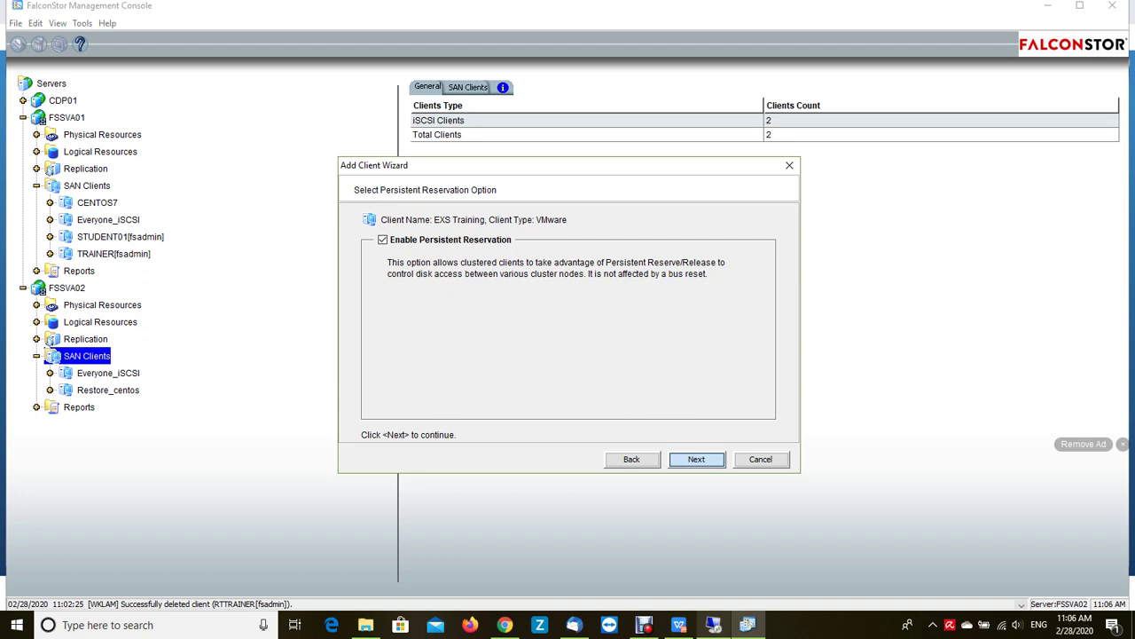
key(Return)
key(Return)
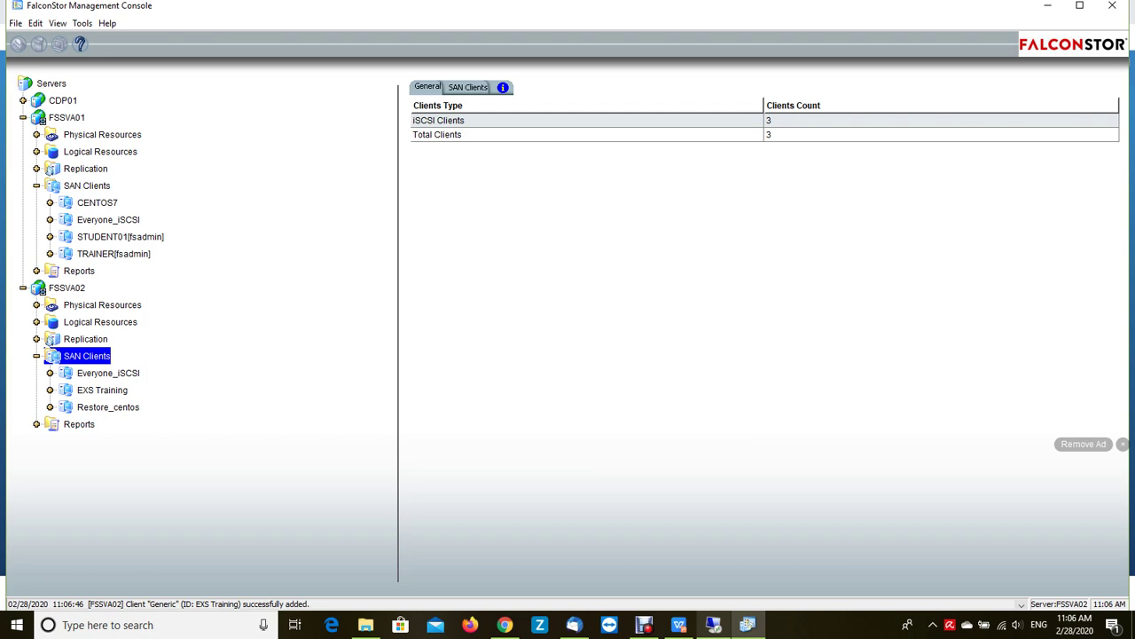
key(alt+Tab)
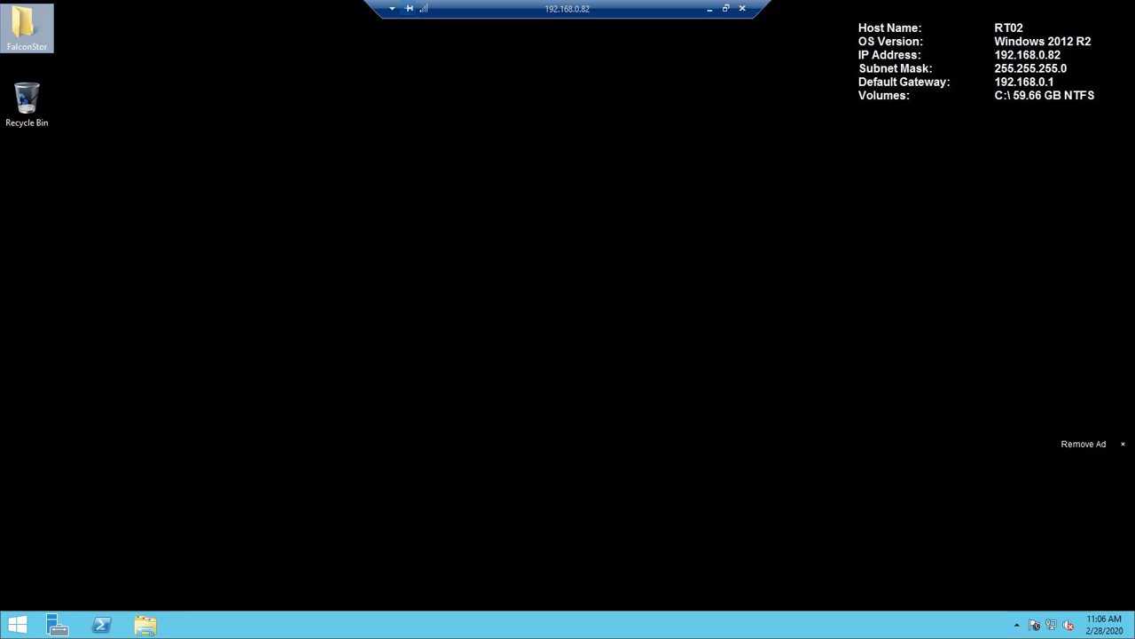
Step: Select lines 3–4 of the RecoverTrac steps list on the WPS Steps slide
click(709, 8)
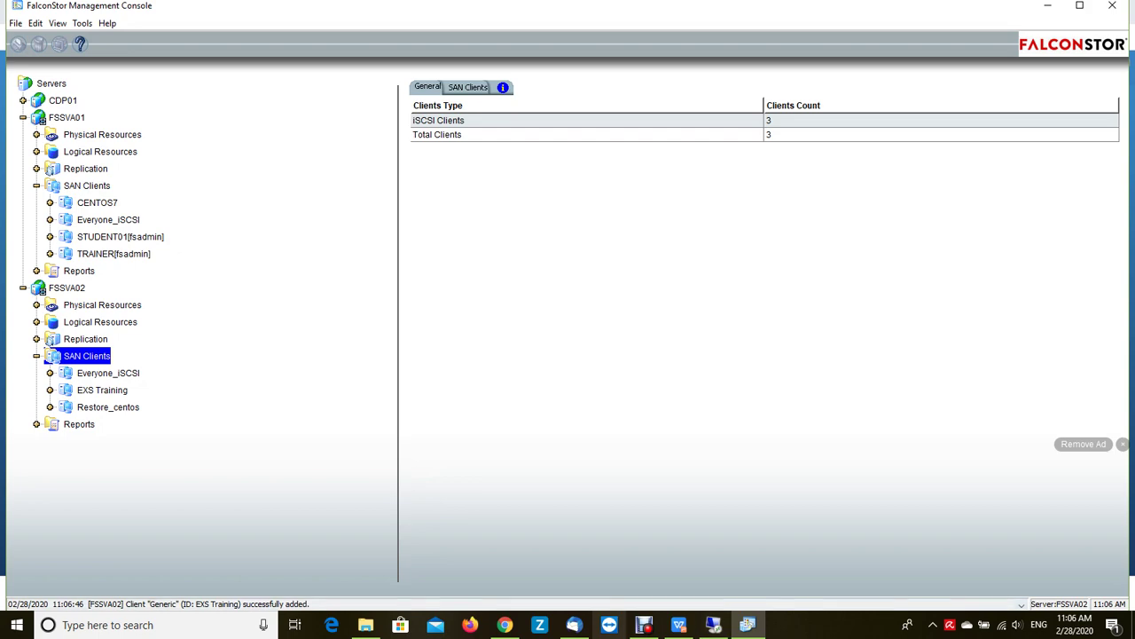
click(679, 624)
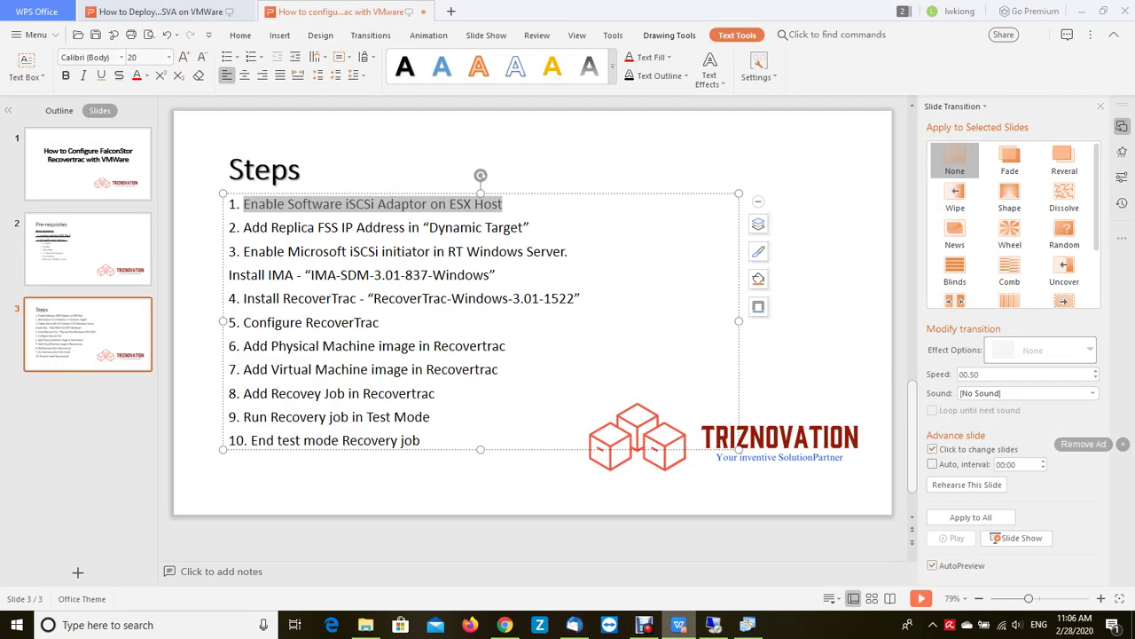
drag(244, 251, 581, 298)
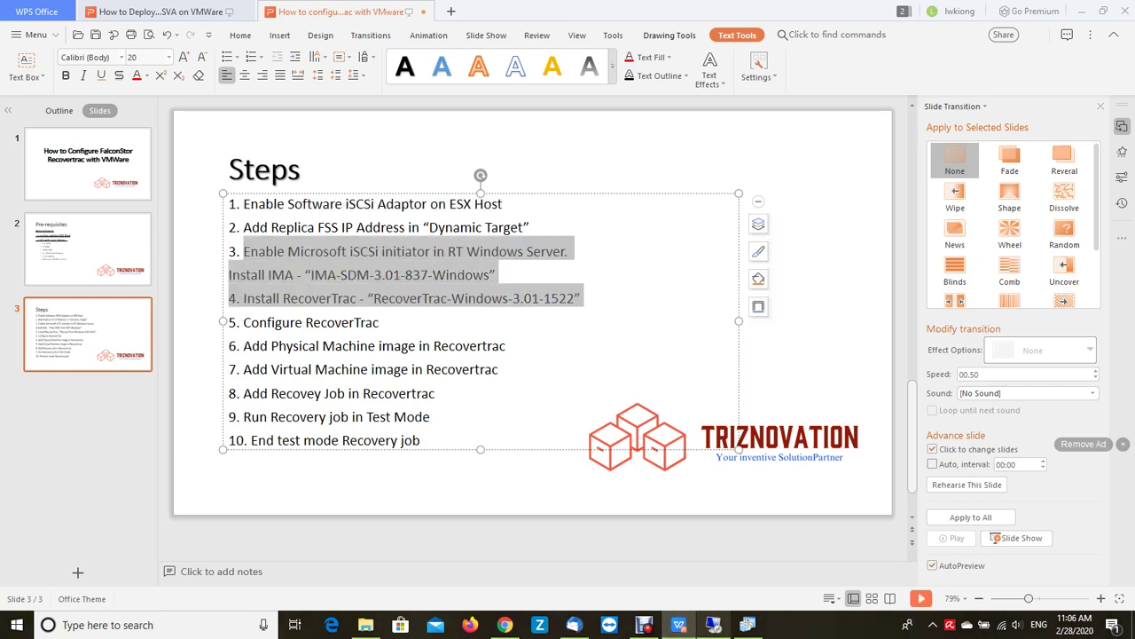
click(712, 625)
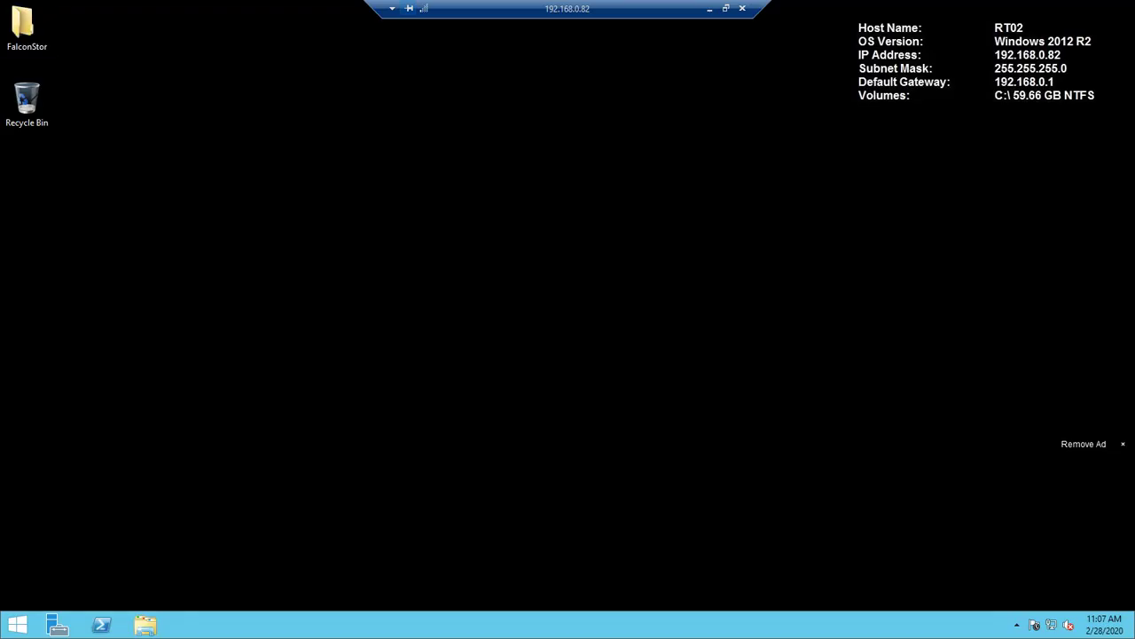
Step: Launch iSCSI Initiator from Administrative Tools on RT02, agreeing to start the Microsoft iSCSI service
click(18, 625)
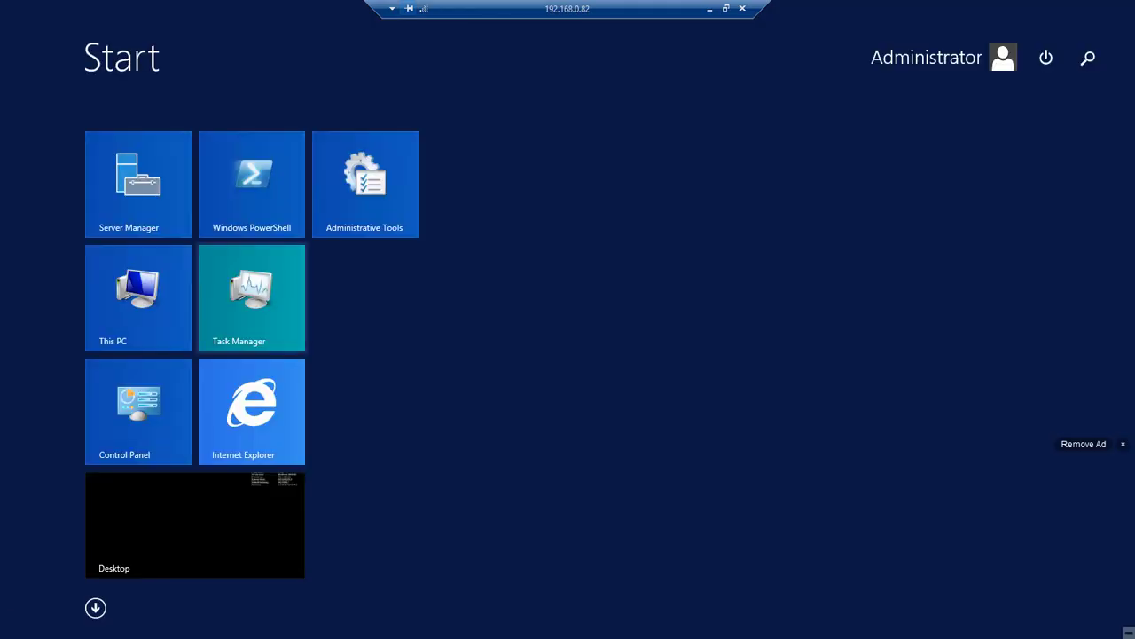
click(364, 184)
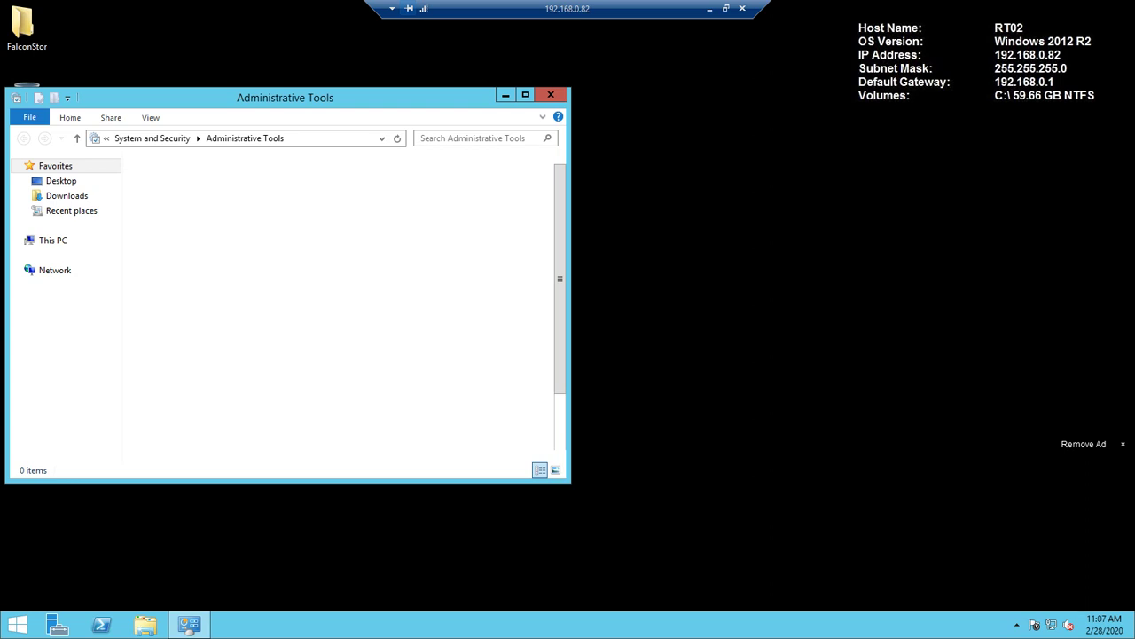
scroll(266, 292, down, 1)
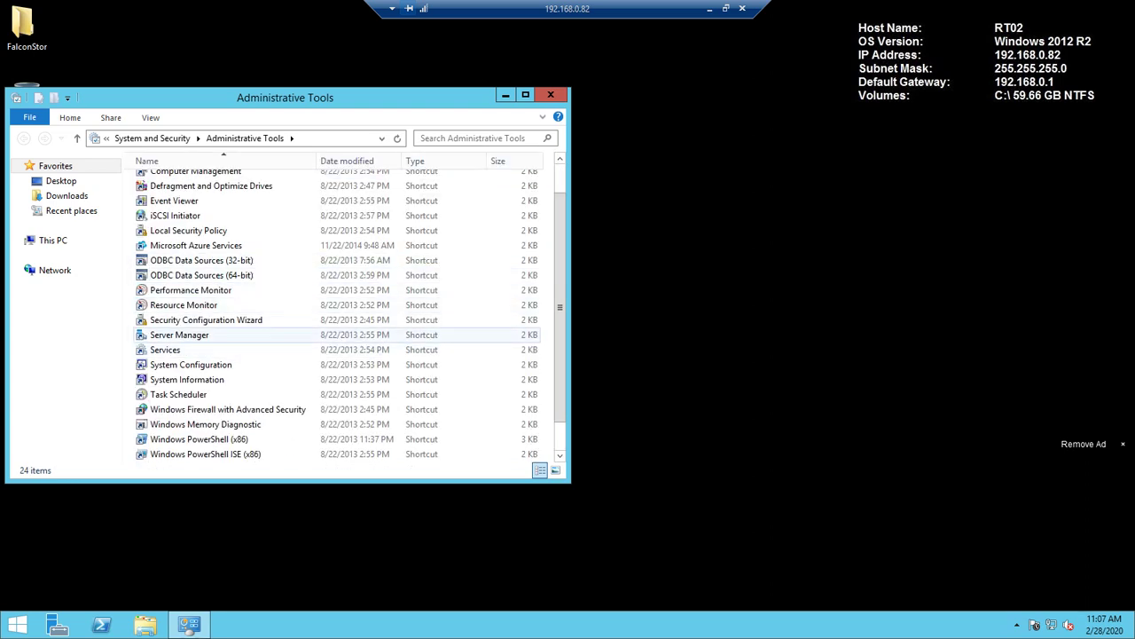
click(178, 215)
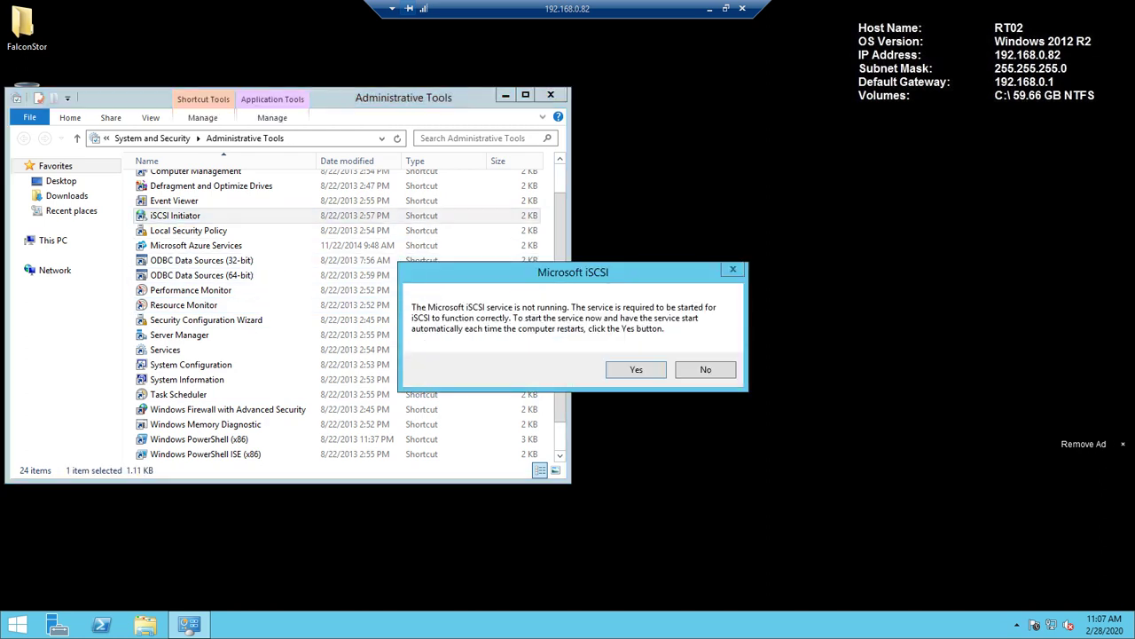
key(Return)
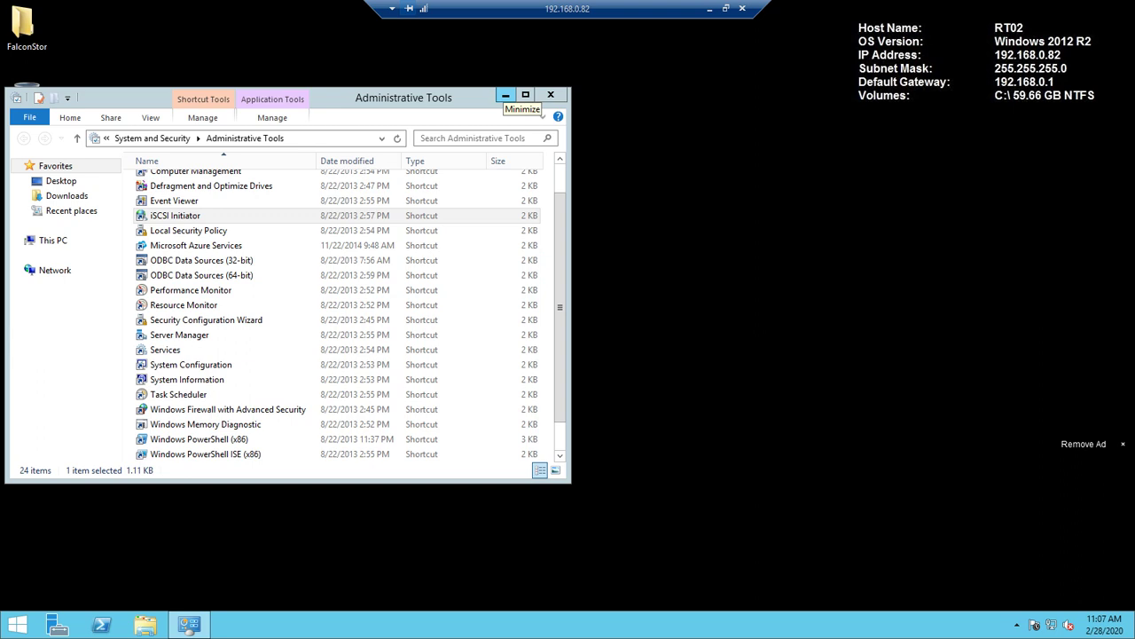
click(550, 95)
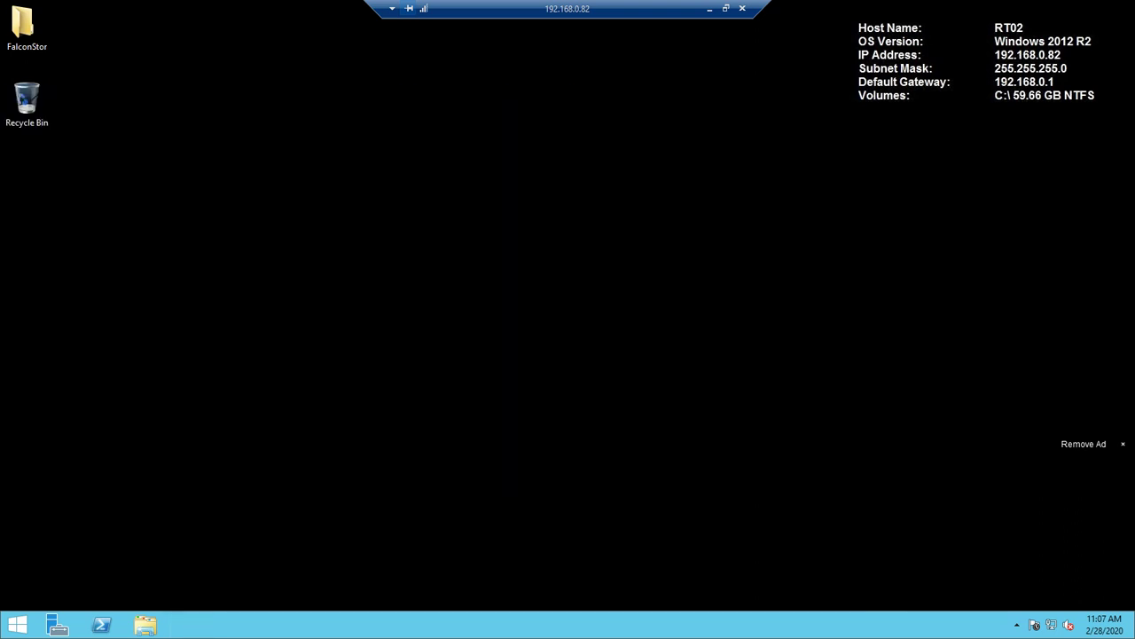
Step: Open the FalconStor desktop folder and run IMA-SDM-3.01-837-Windows as administrator
double_click(27, 27)
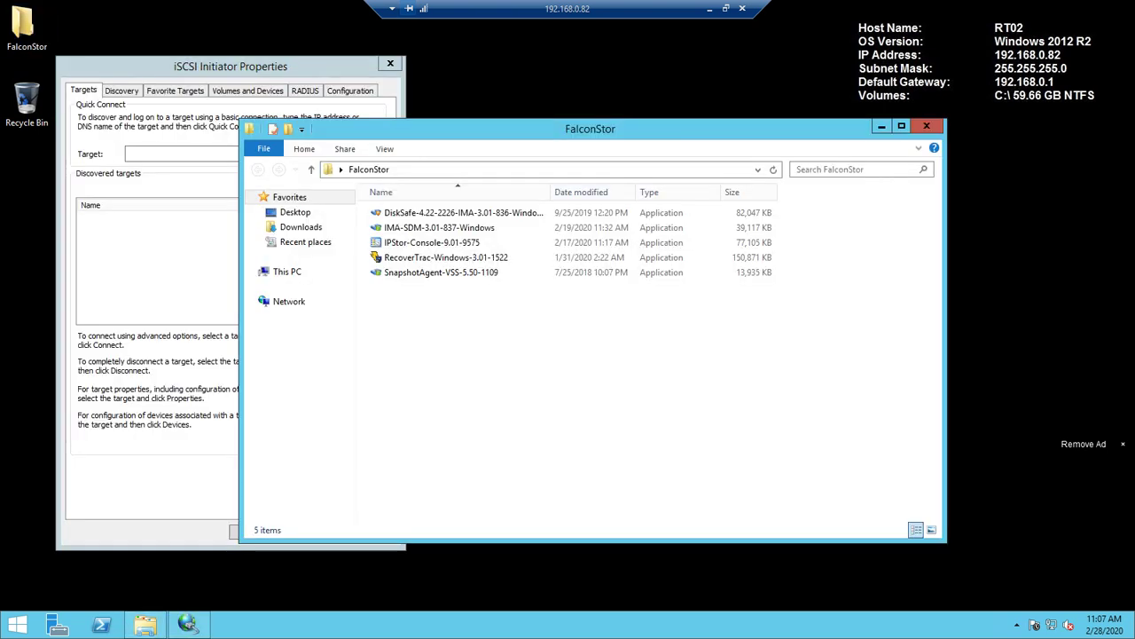
key(Escape)
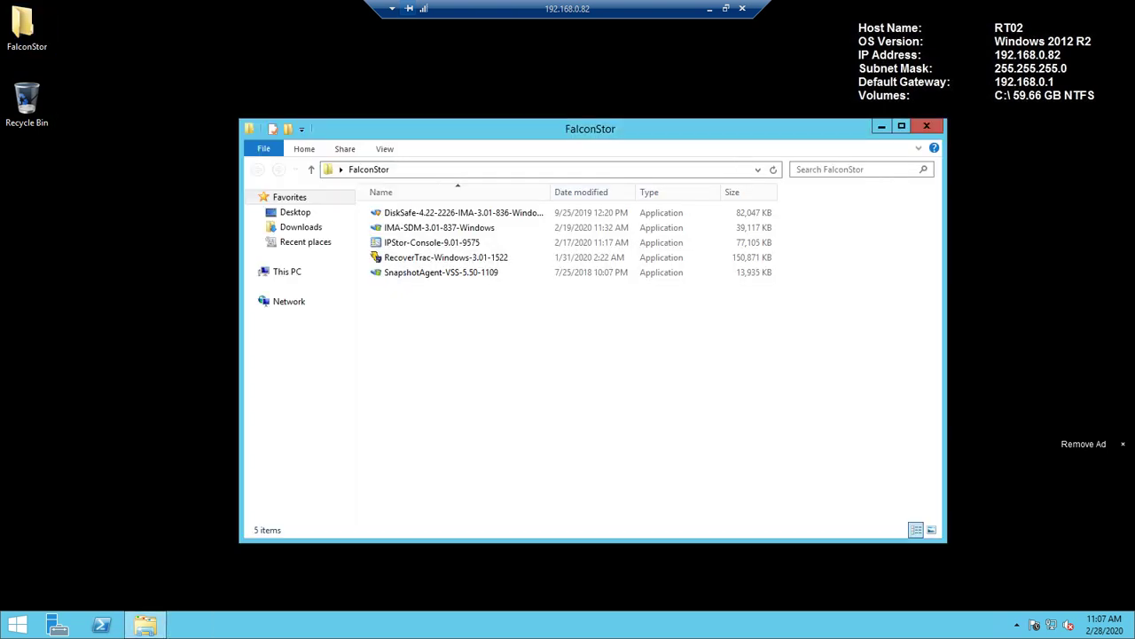
click(439, 227)
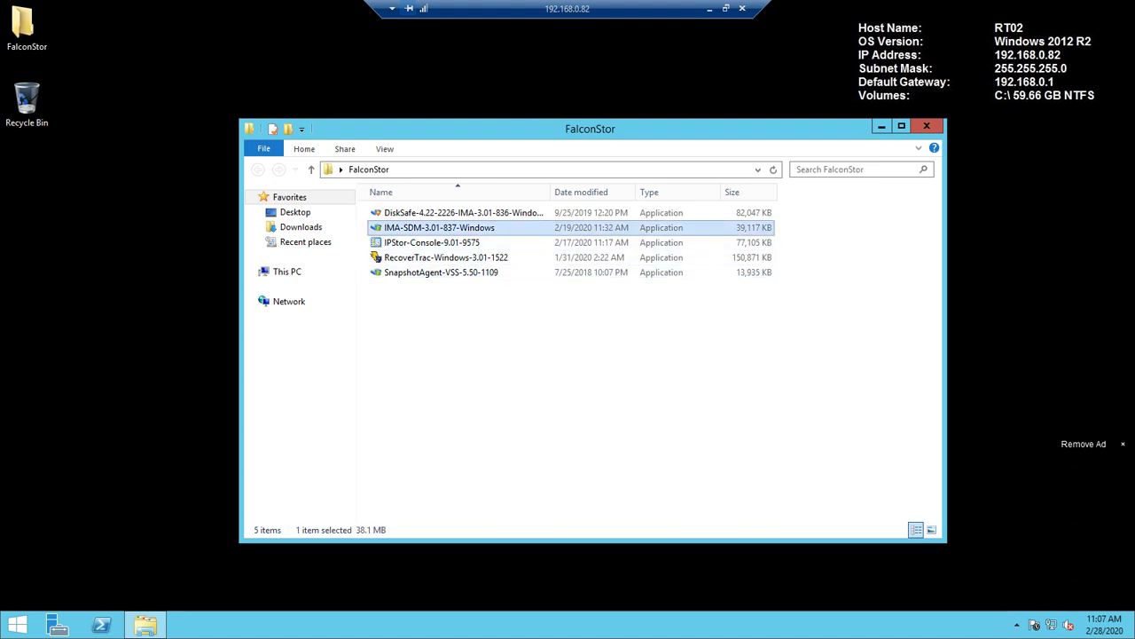
right_click(452, 228)
click(497, 252)
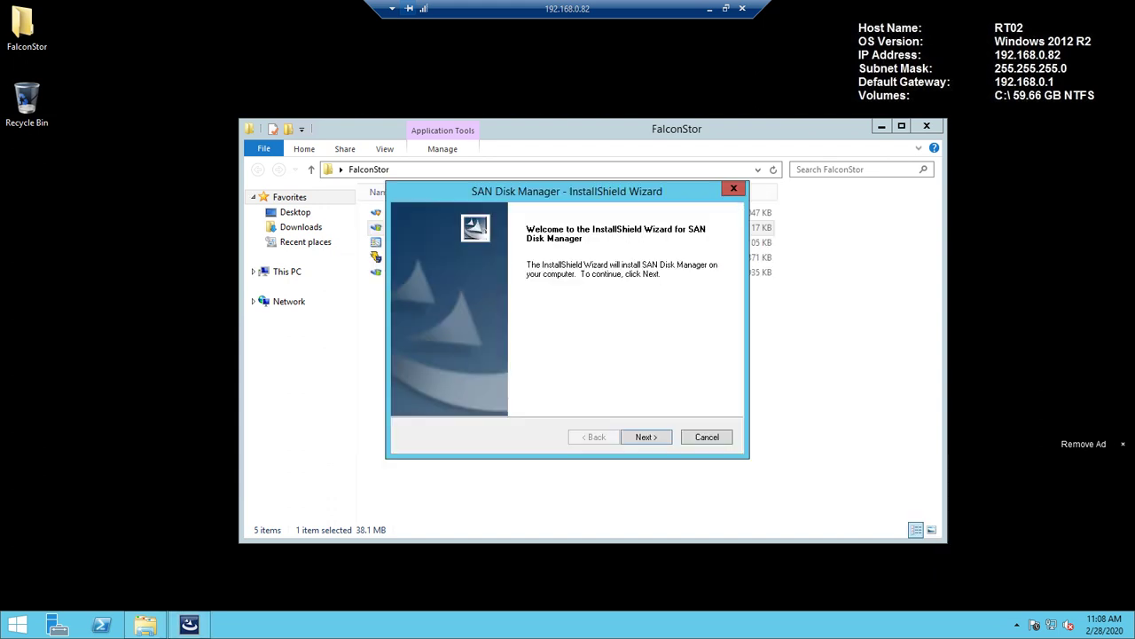
Step: Enter Demo as the company name and install to the default C:\Program Files\FalconStor\IMA folder
key(Return)
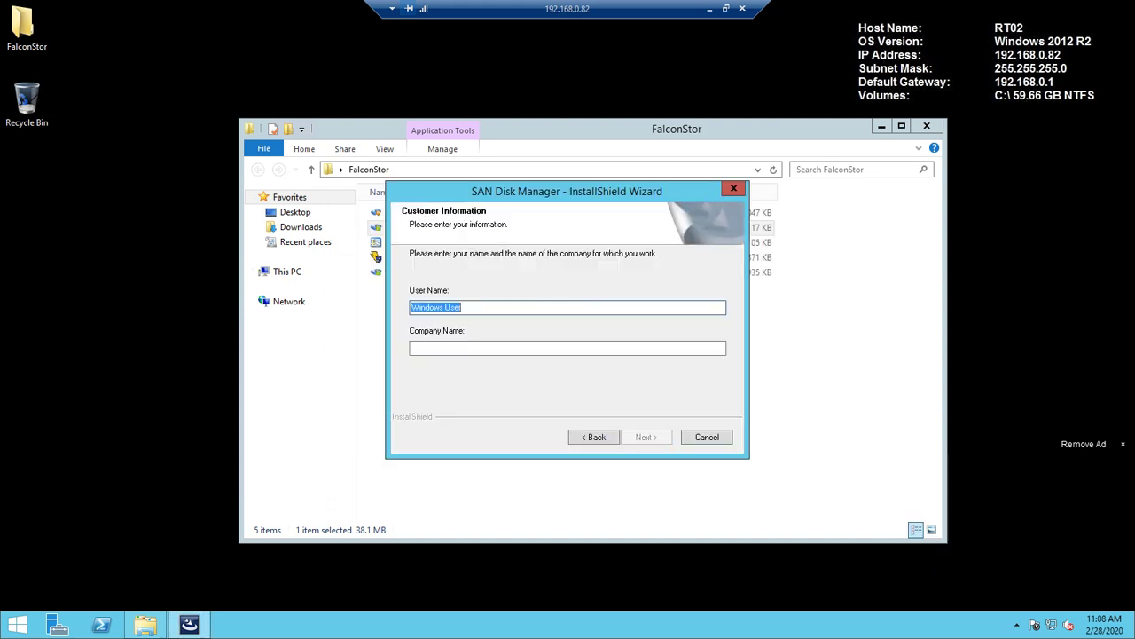
click(411, 347)
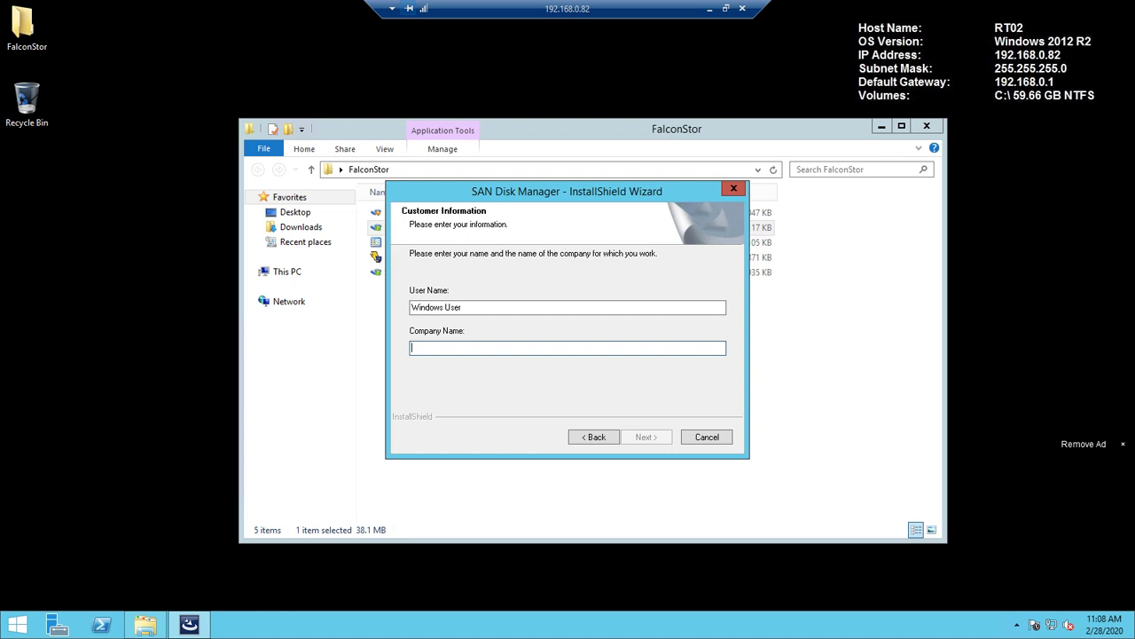
text(Demo)
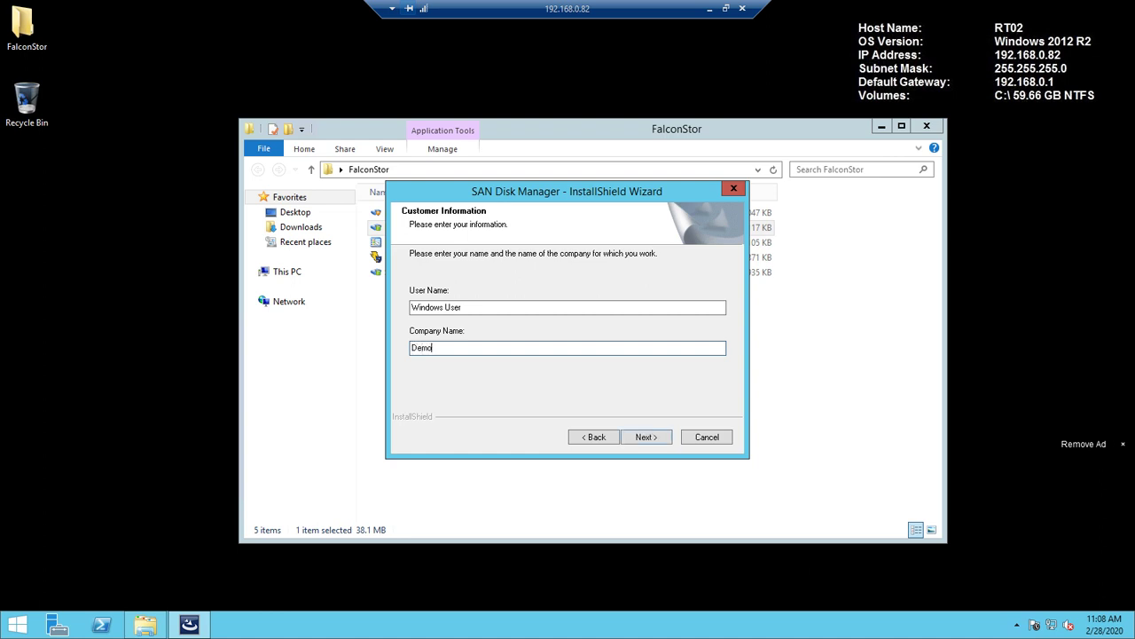
key(Return)
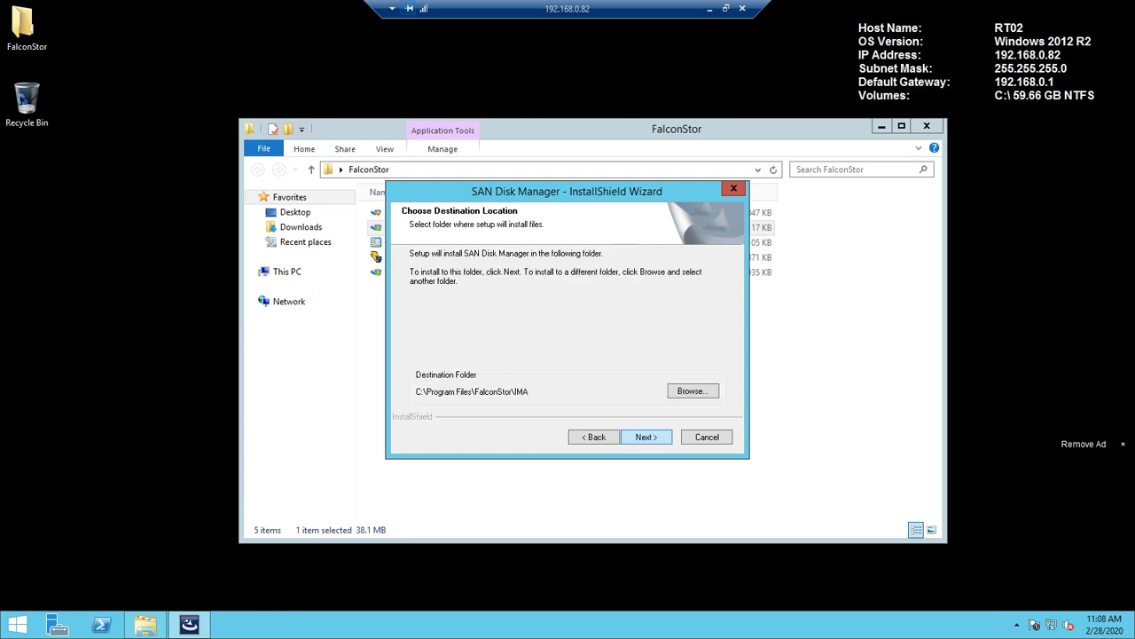
key(Return)
key(Return)
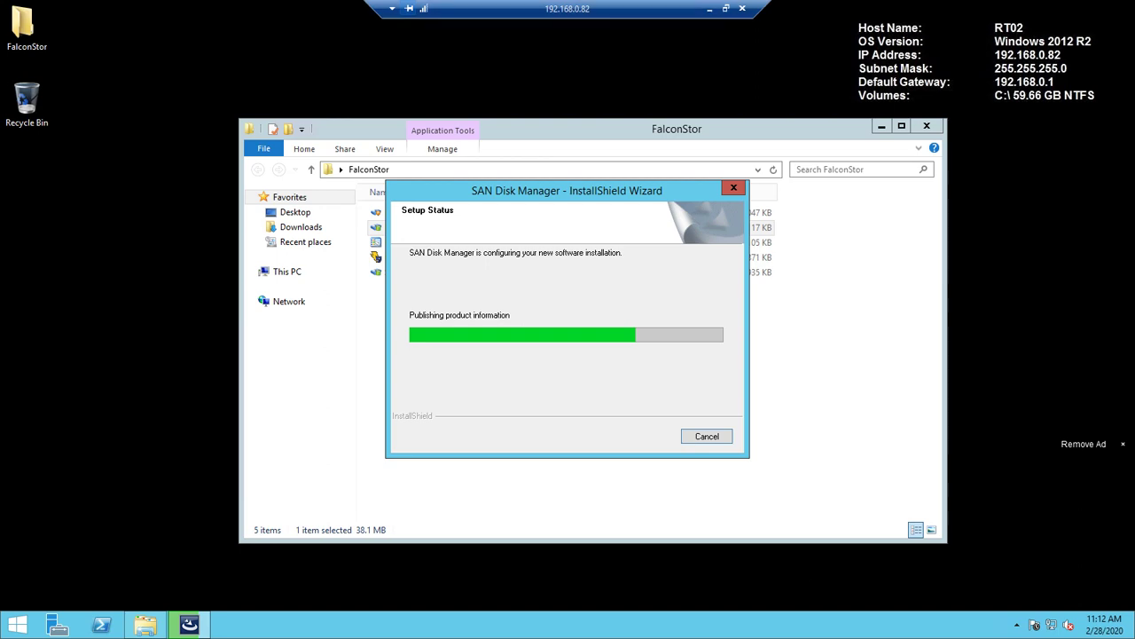
Step: On the completion page, skip registering SAN Disk Manager to the server
click(725, 8)
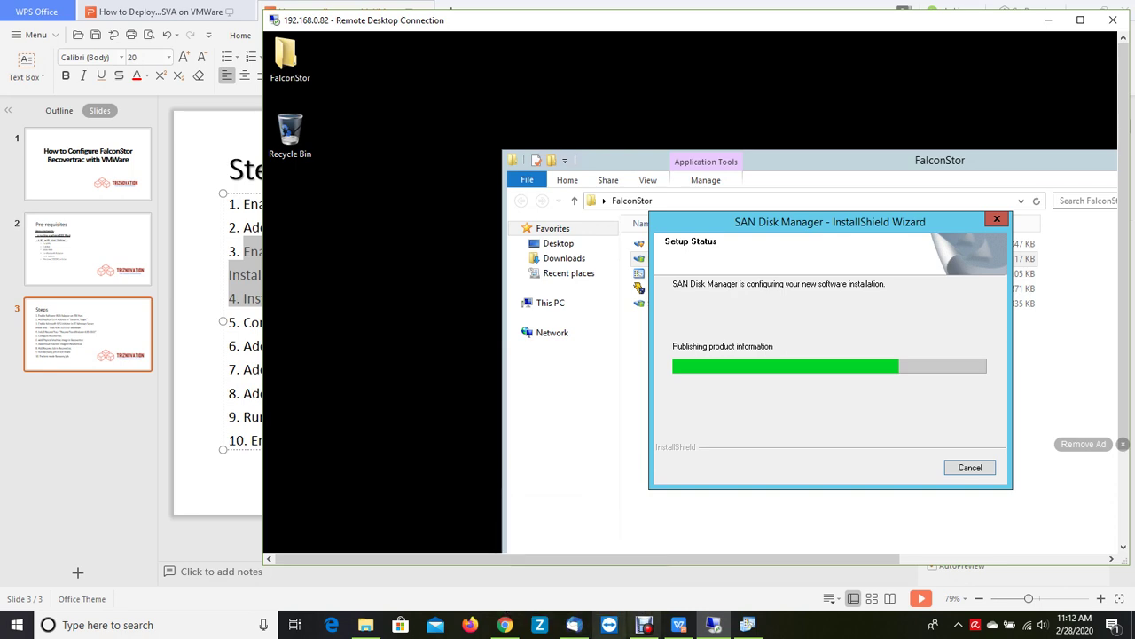
click(644, 624)
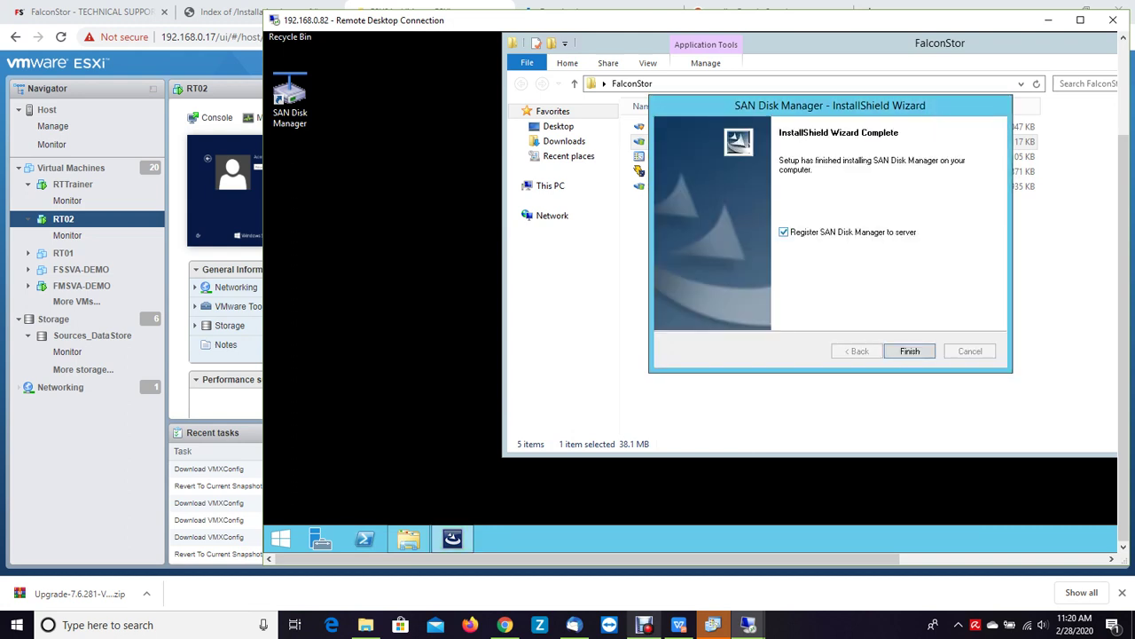
click(784, 231)
Step: Finish the SAN Disk Manager wizard and run RecoverTrac-Windows-3.01-1522 as administrator
key(Return)
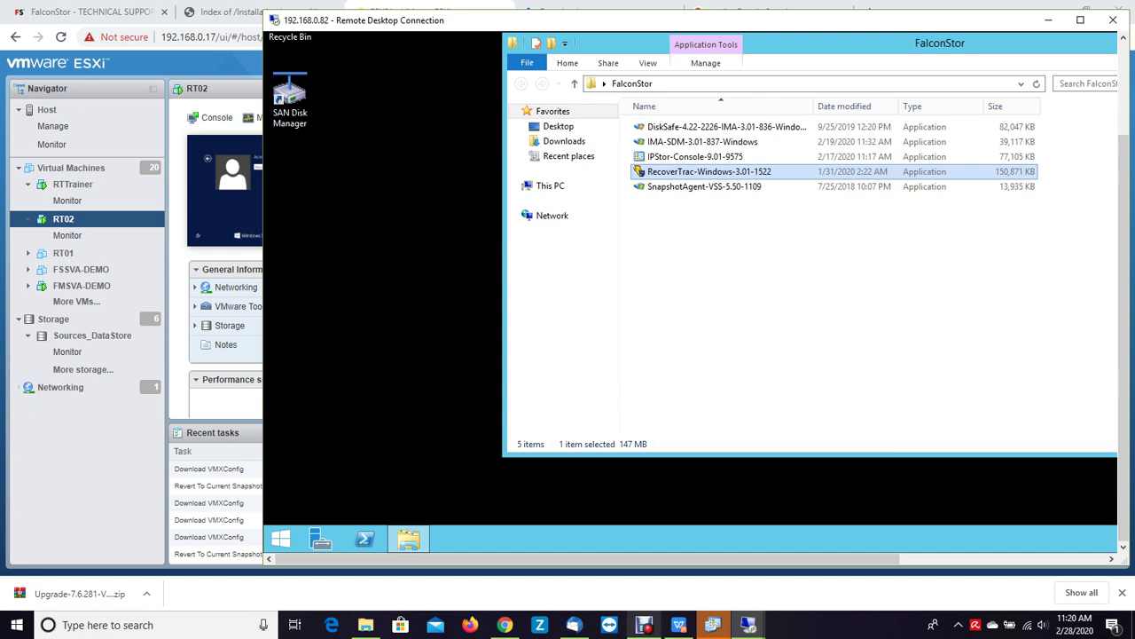
right_click(719, 171)
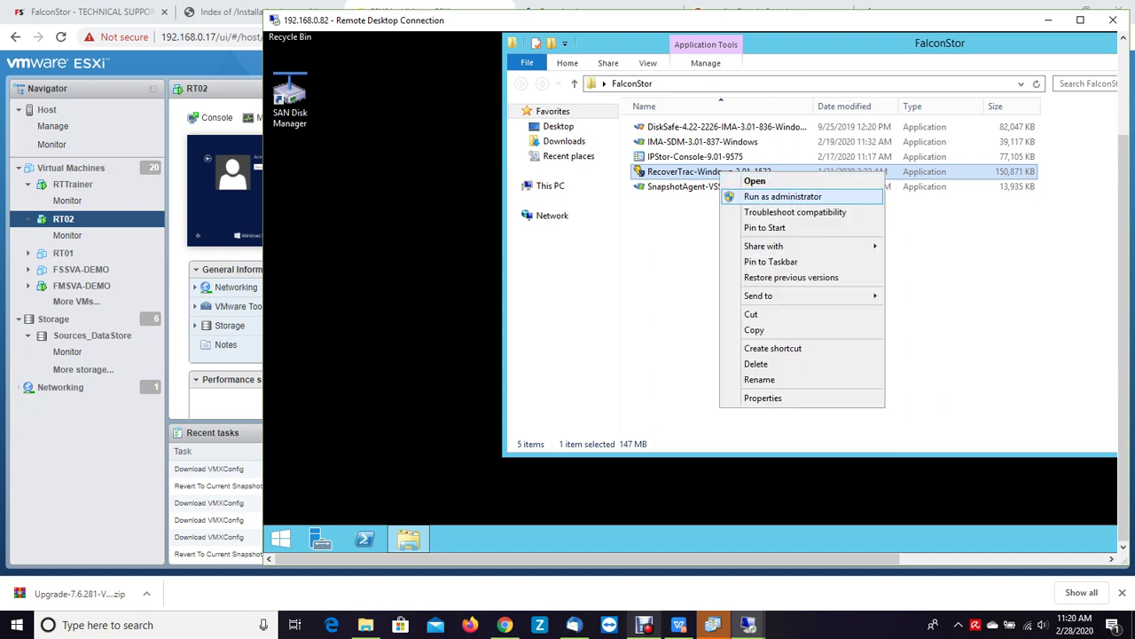
click(782, 196)
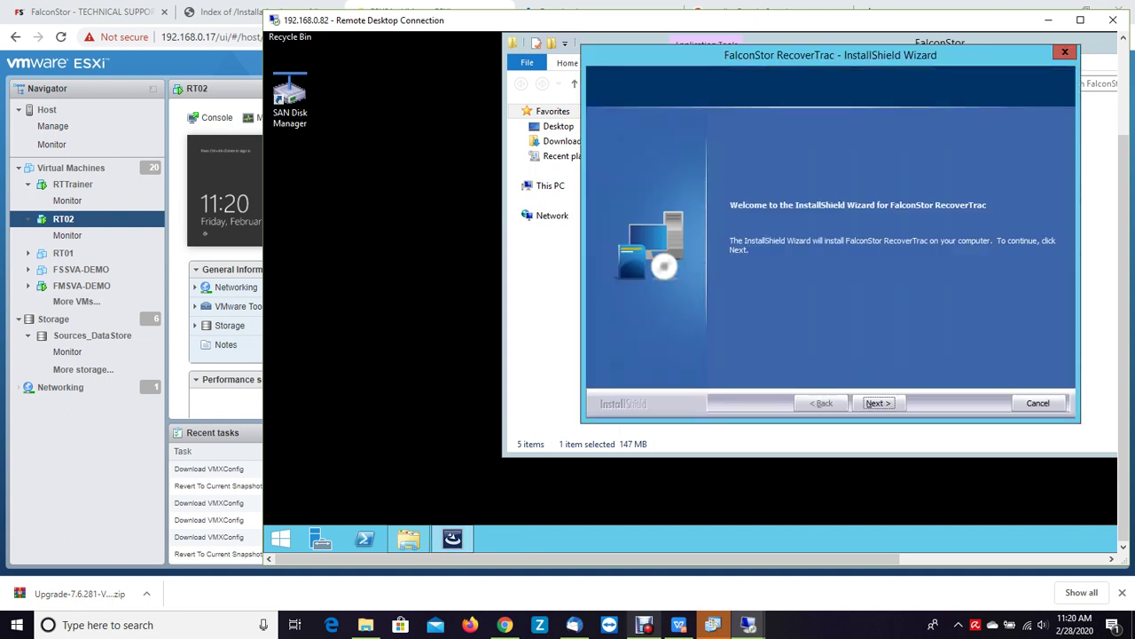
Step: Accept the RecoverTrac license and enter Test as the company name
key(Return)
key(alt+a)
key(Return)
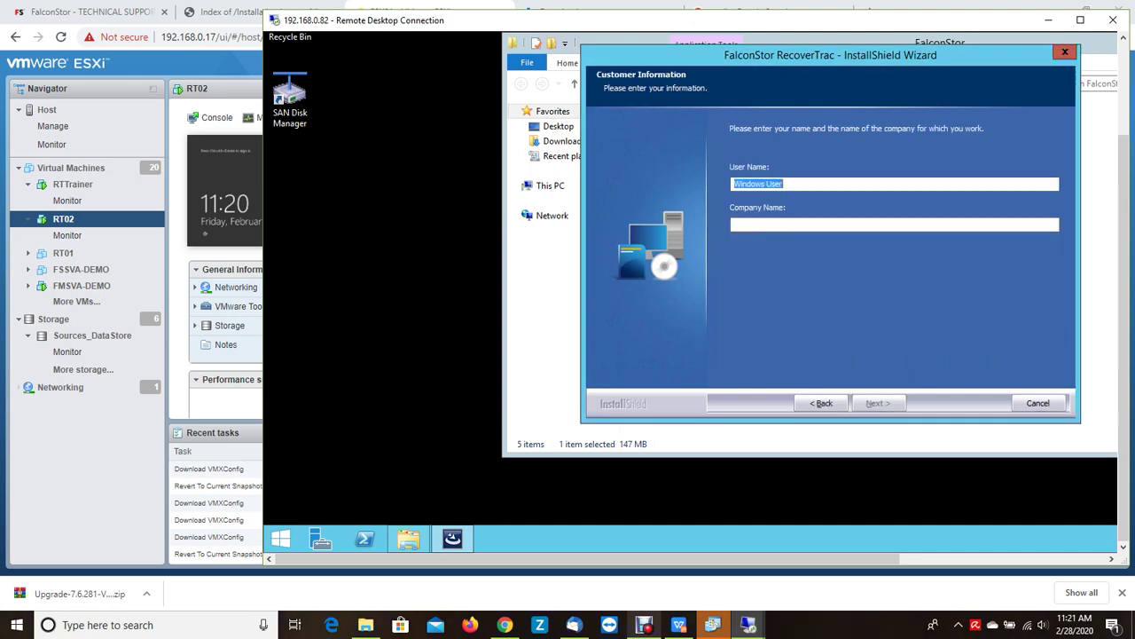
click(894, 224)
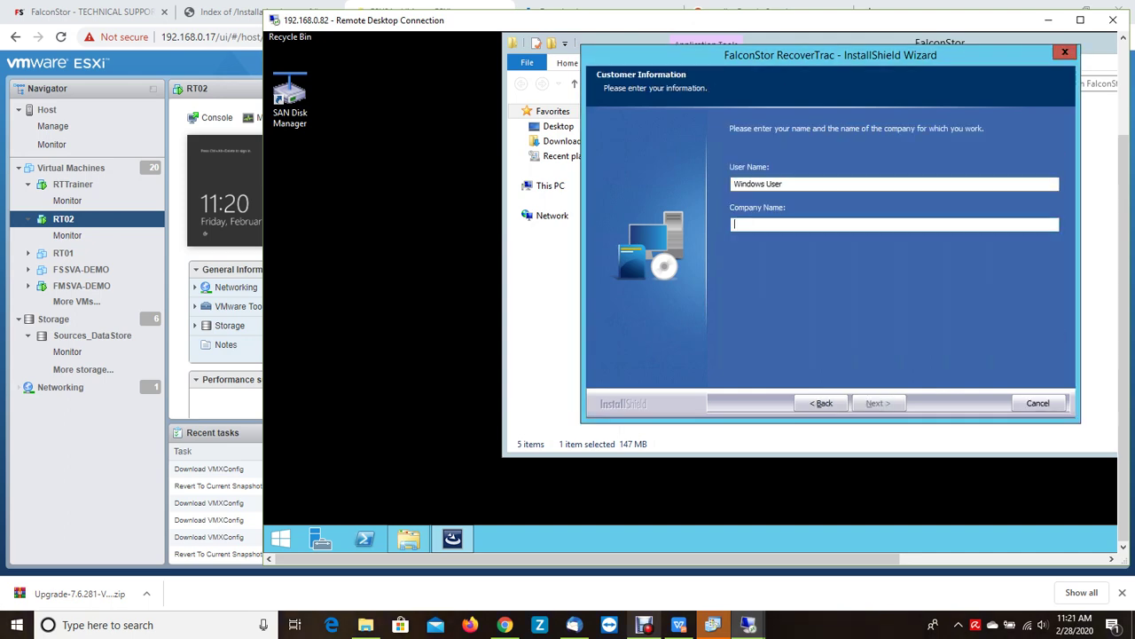
text(Test)
key(Return)
key(Return)
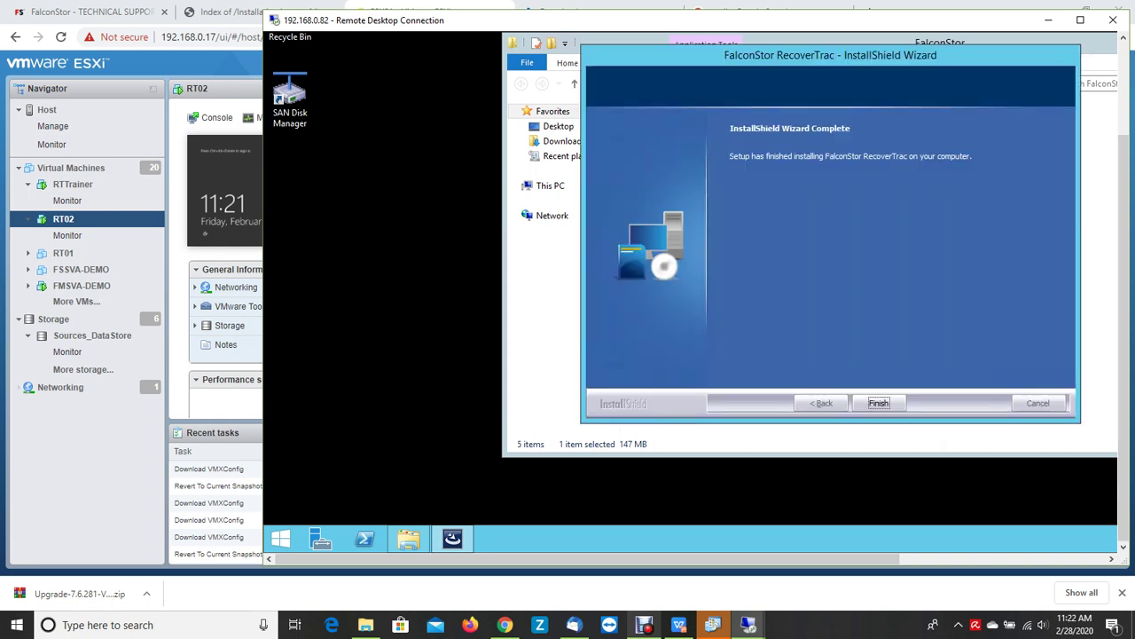
Step: Browse to the RecoverTrac install folder under C:\Program Files\FalconStor
key(Return)
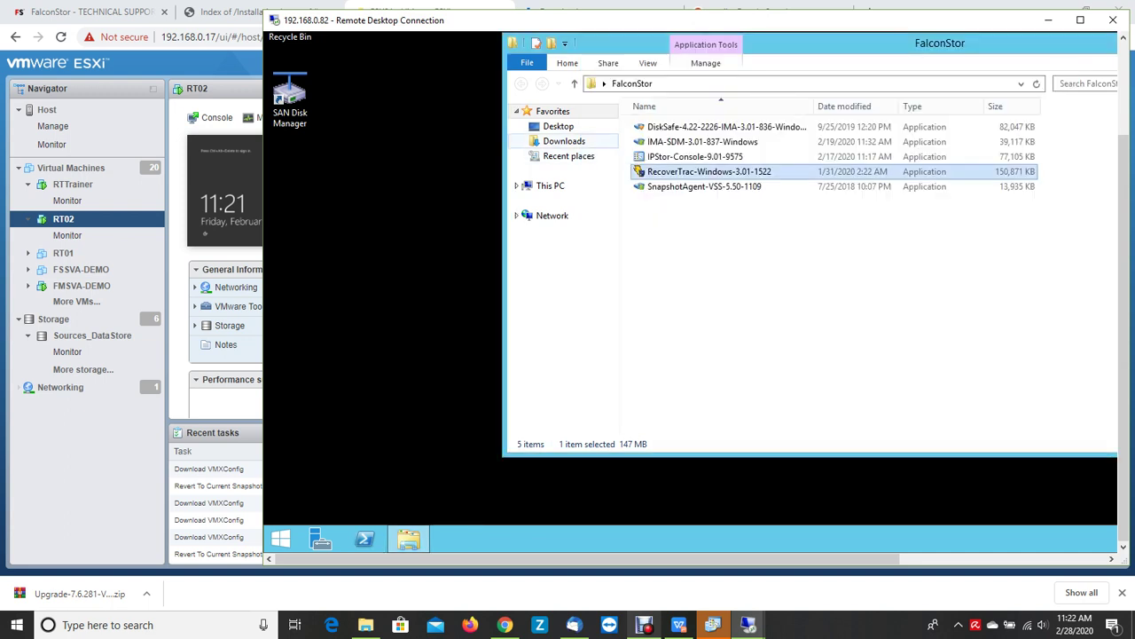
click(550, 186)
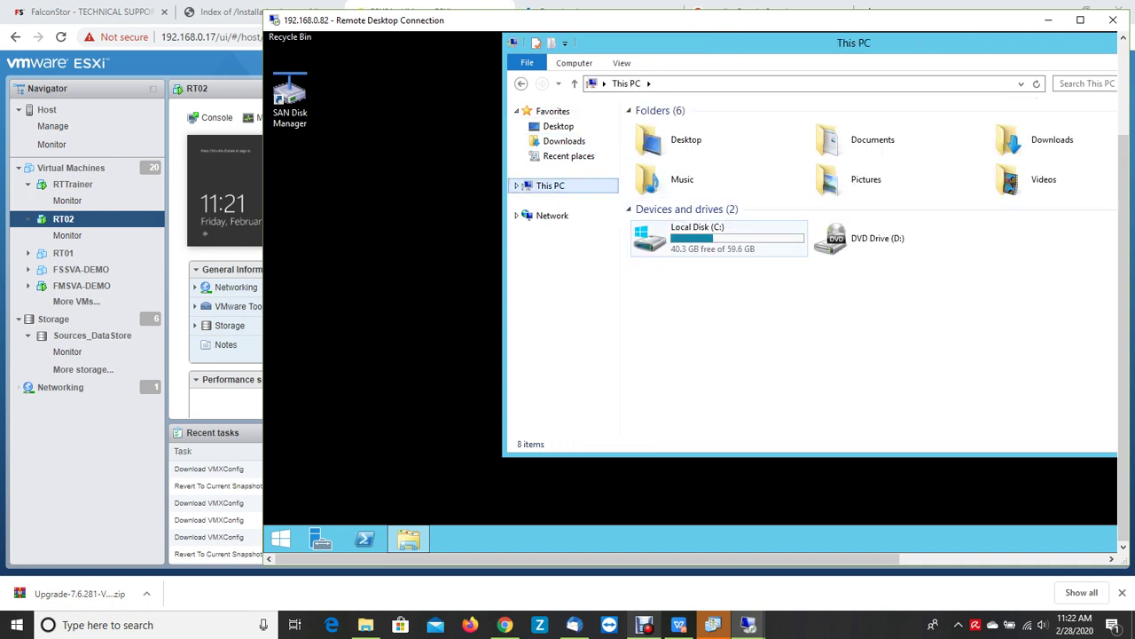
double_click(696, 235)
double_click(682, 171)
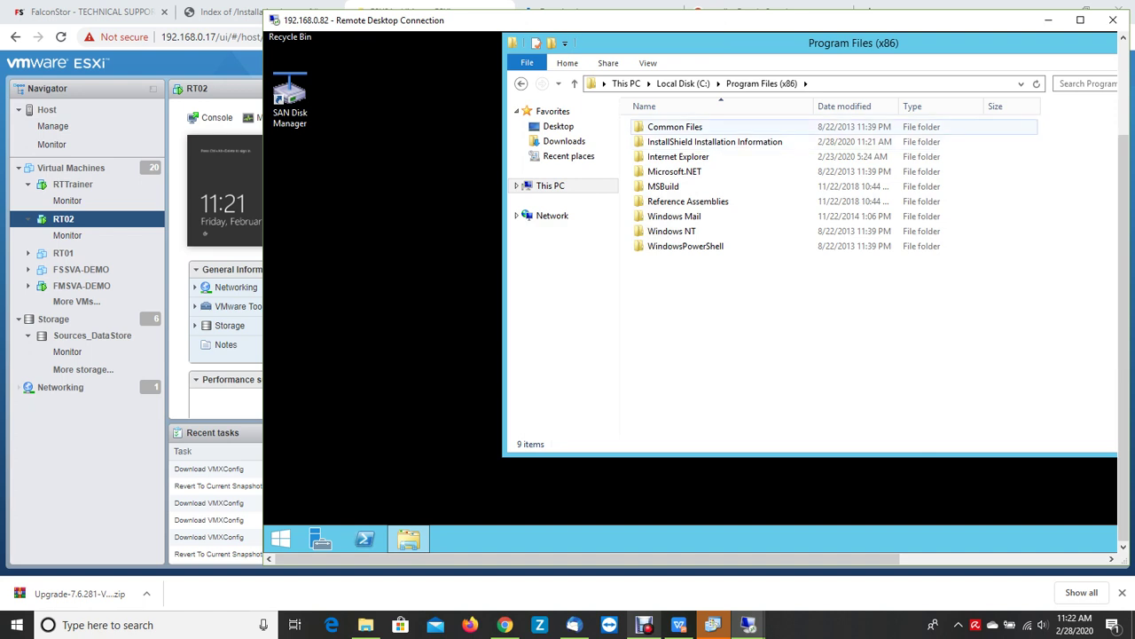
click(683, 83)
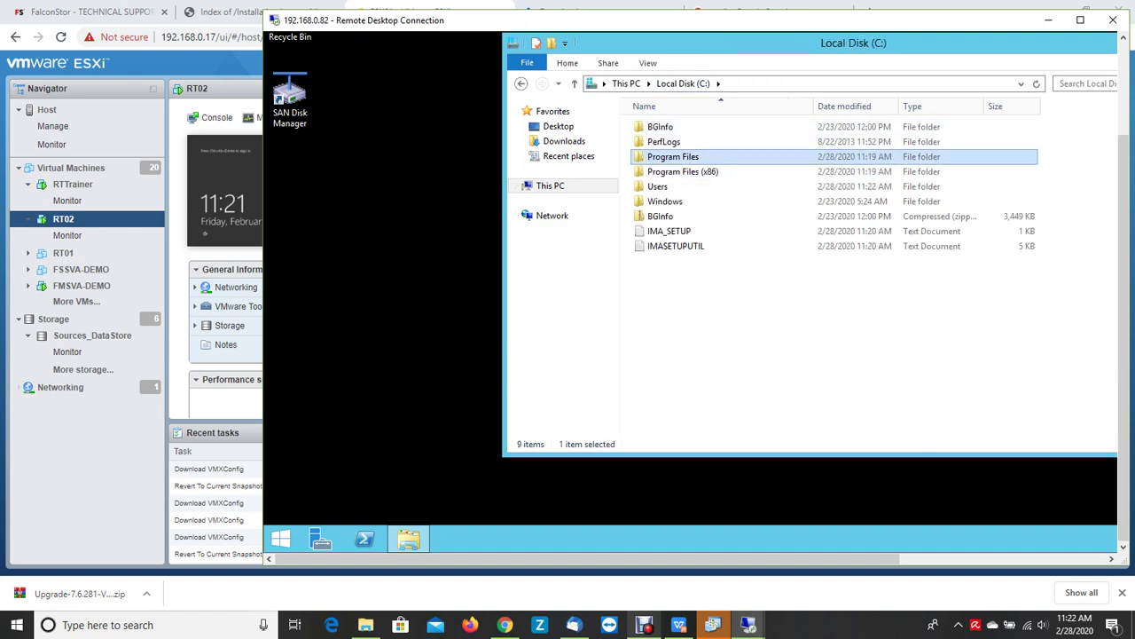
double_click(672, 156)
double_click(672, 141)
double_click(671, 142)
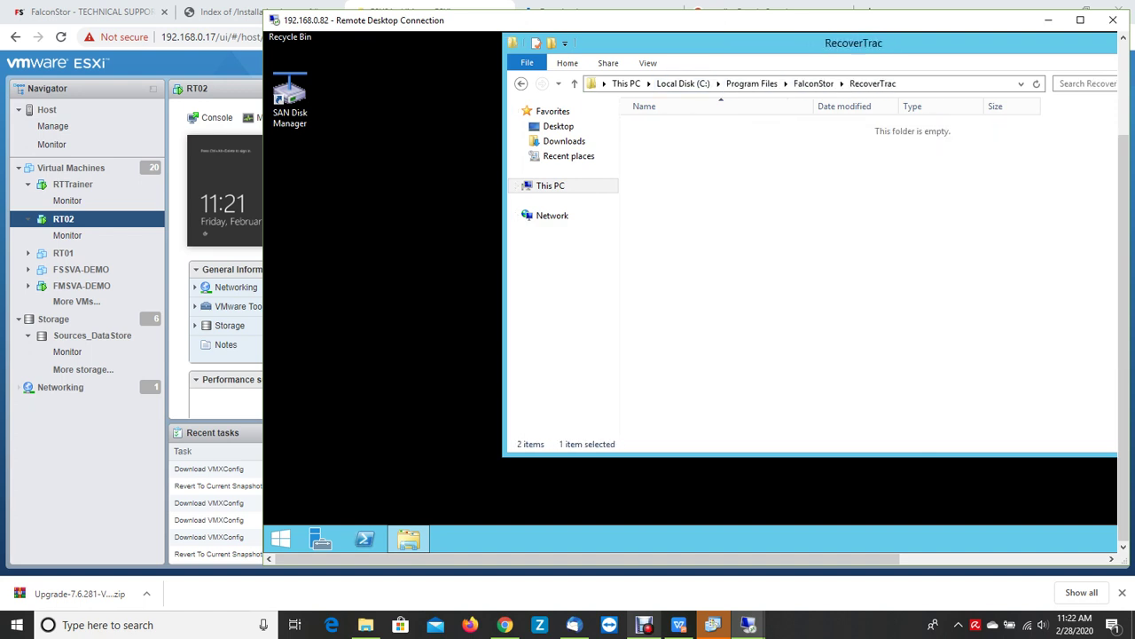
click(663, 321)
click(671, 425)
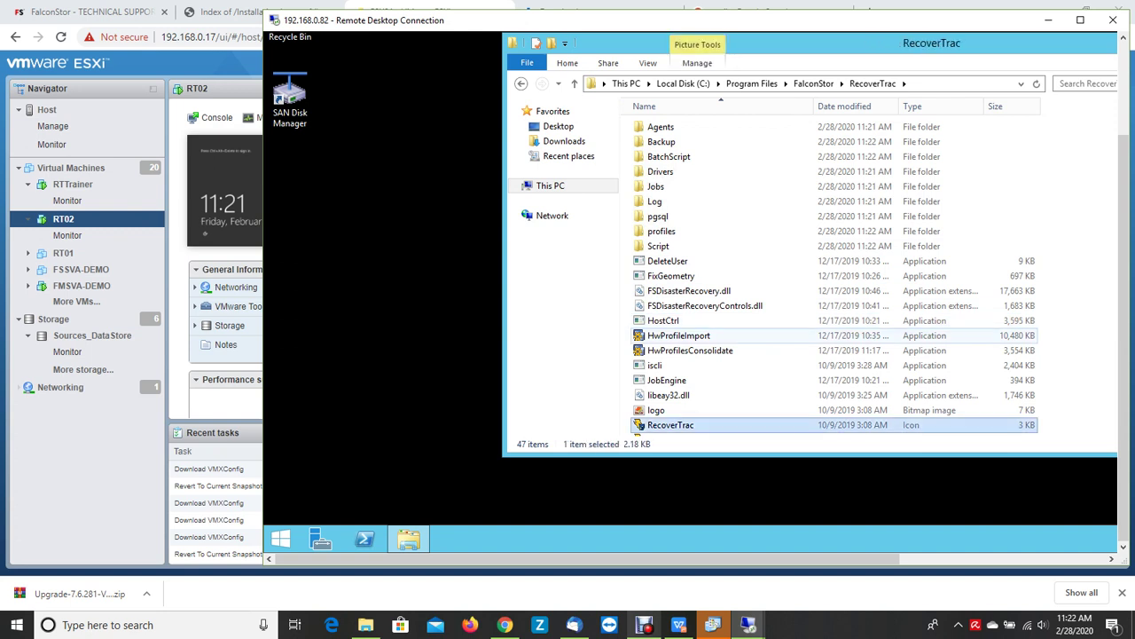
scroll(678, 335, down, 1)
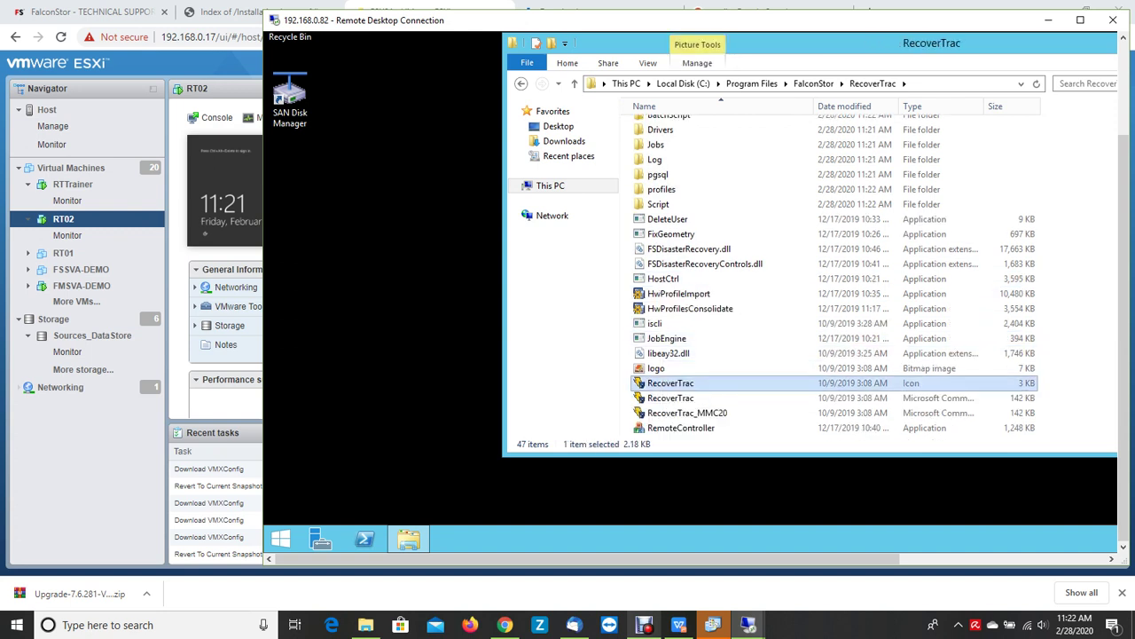
Step: Create a desktop shortcut to the RecoverTrac console and launch RecoverTrac from it
right_click(658, 399)
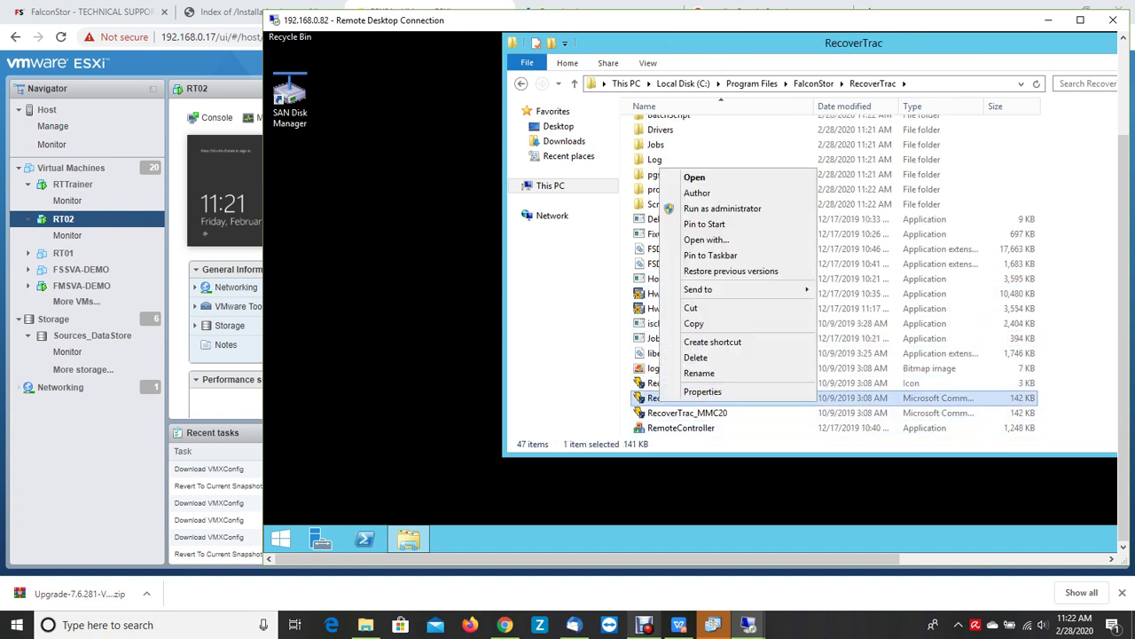
mouse_move(745, 289)
click(887, 306)
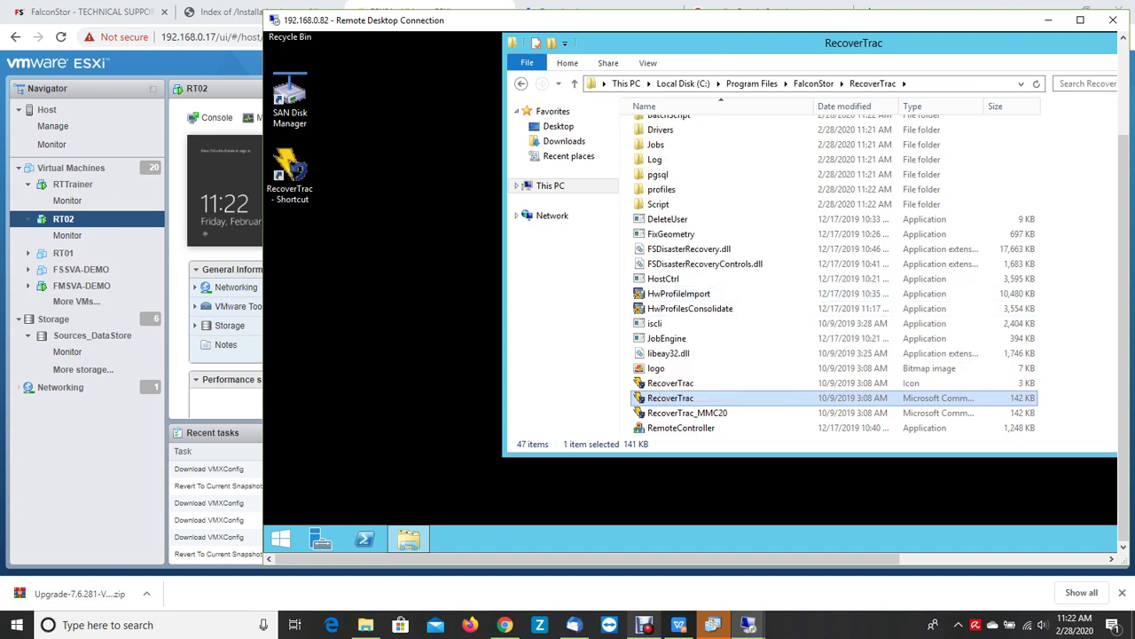
click(290, 176)
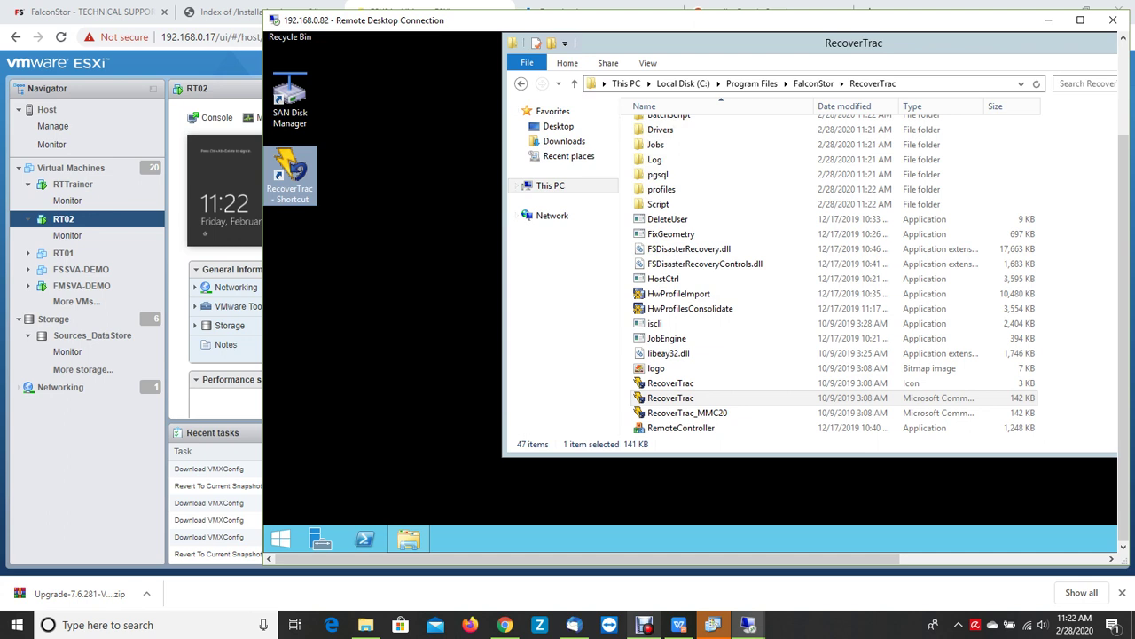
double_click(288, 171)
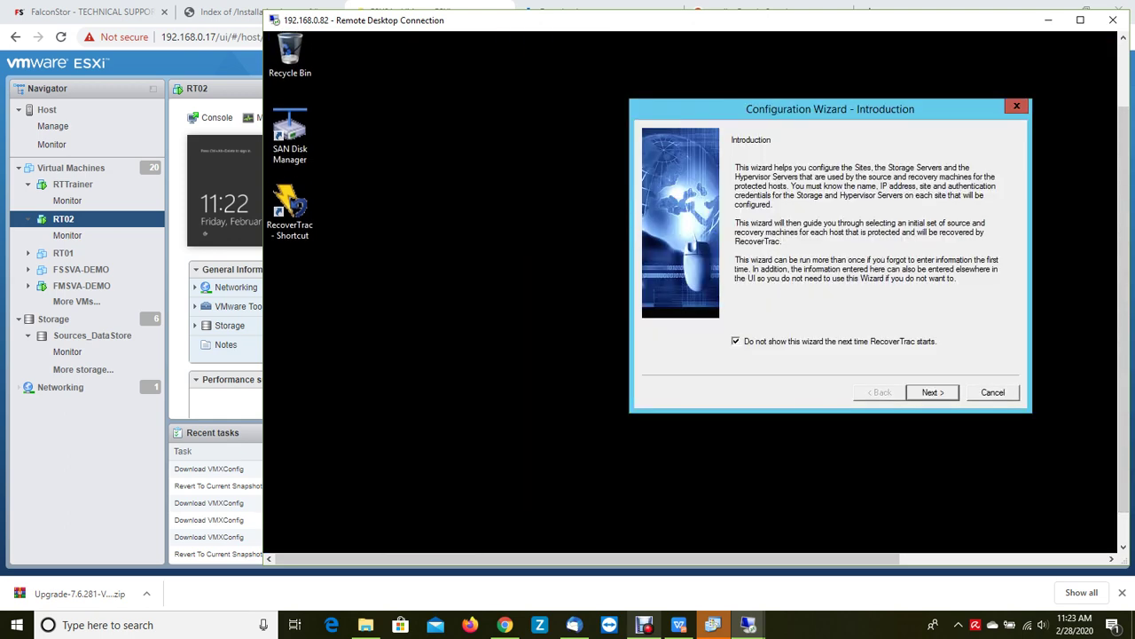
Step: Rename the Source site to Source - JPA
key(Return)
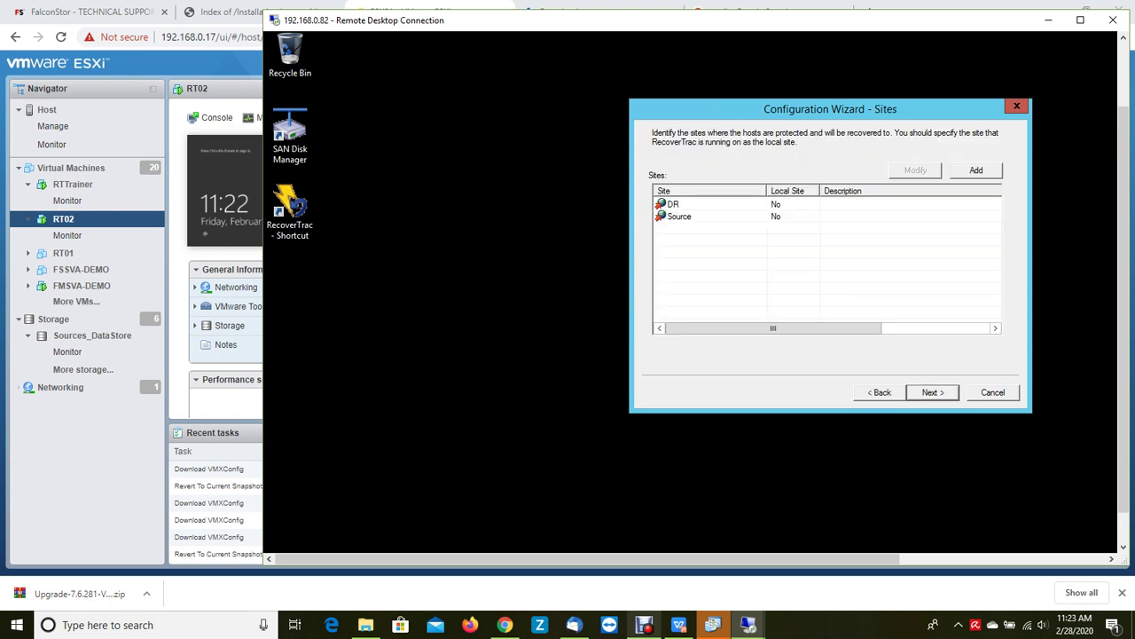
double_click(680, 217)
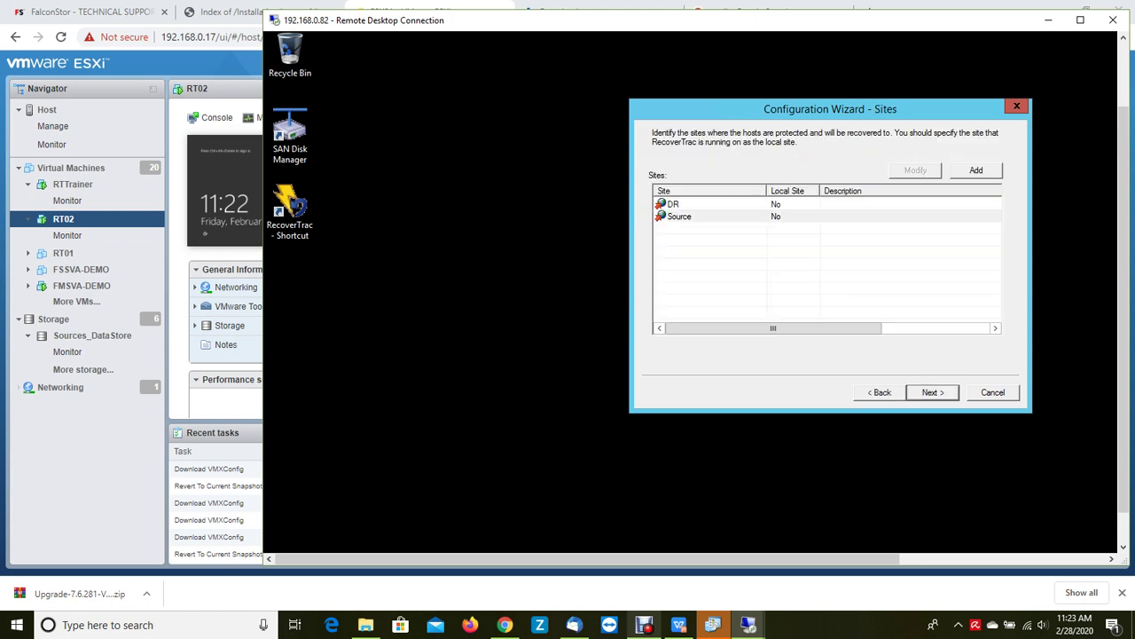
key(End)
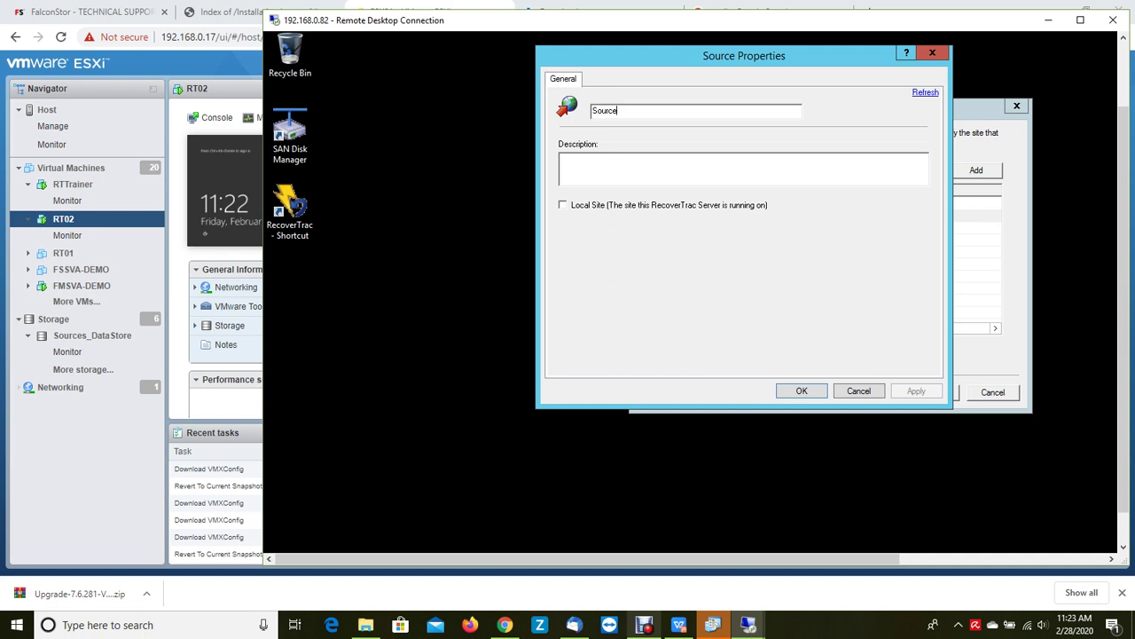
text(- JPA)
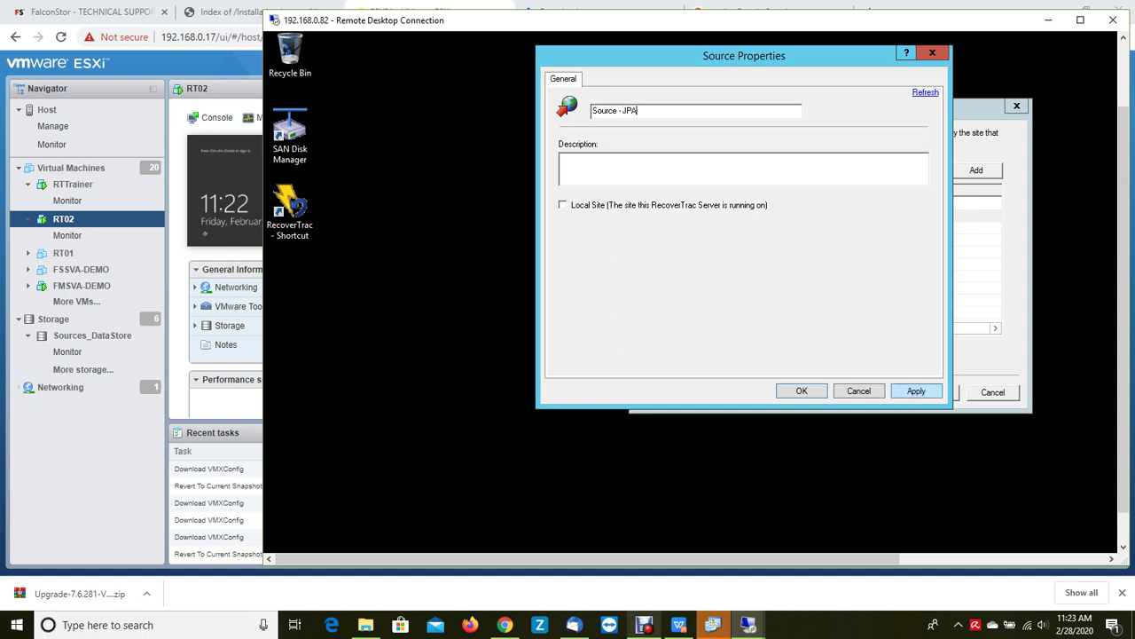
click(916, 391)
key(Return)
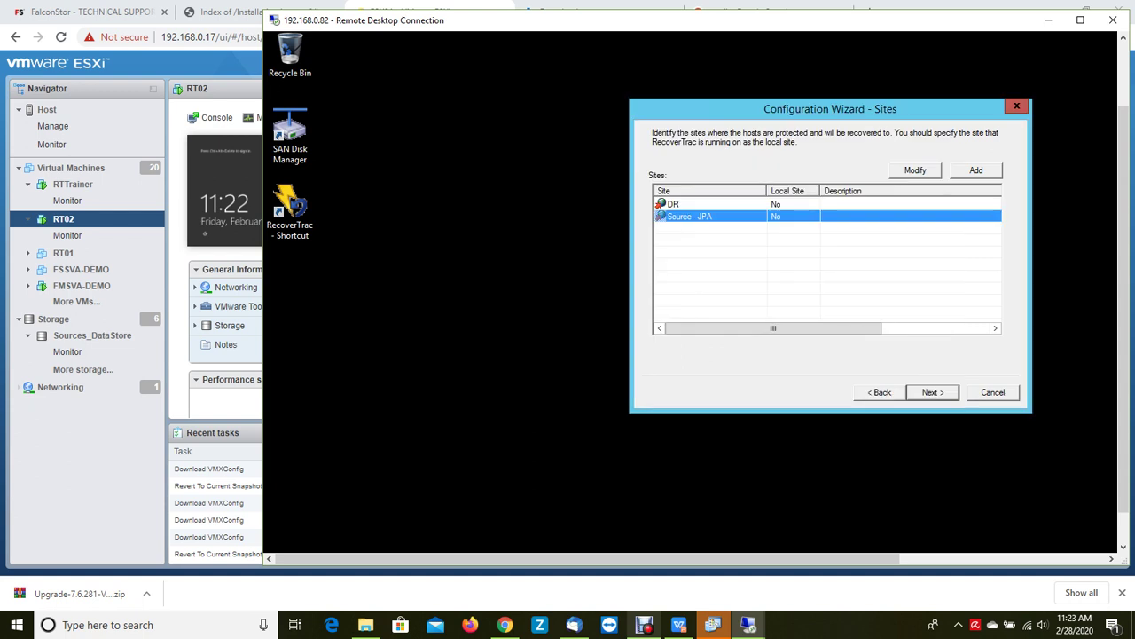
Step: Rename the DR site to DR - PDSA and mark it as the local site
double_click(672, 204)
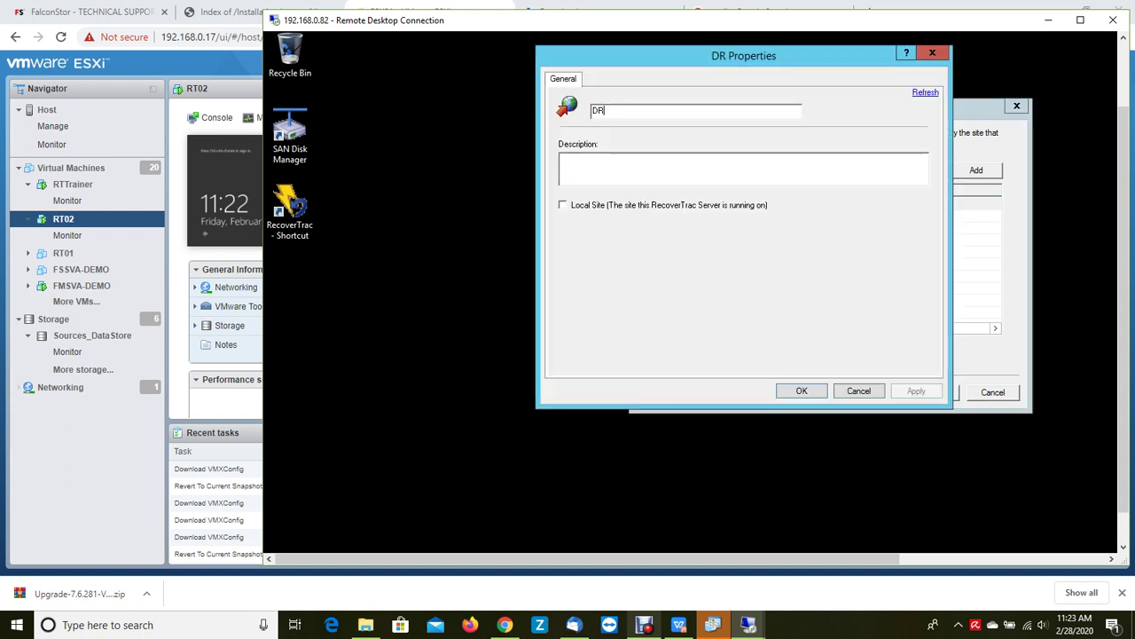
text(- P)
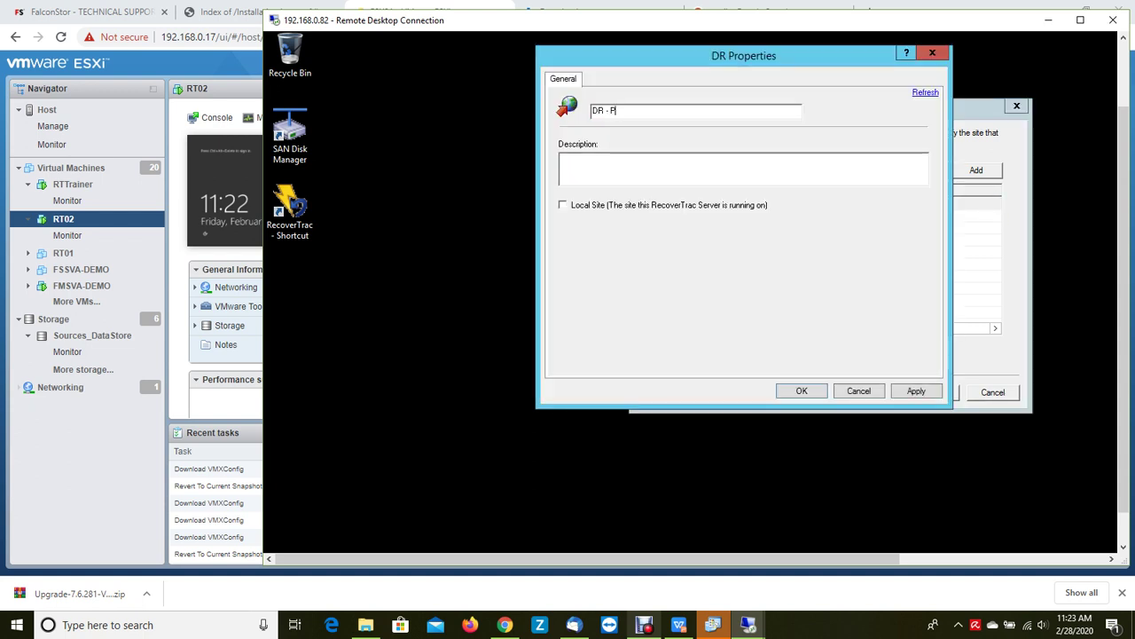
text(DSA)
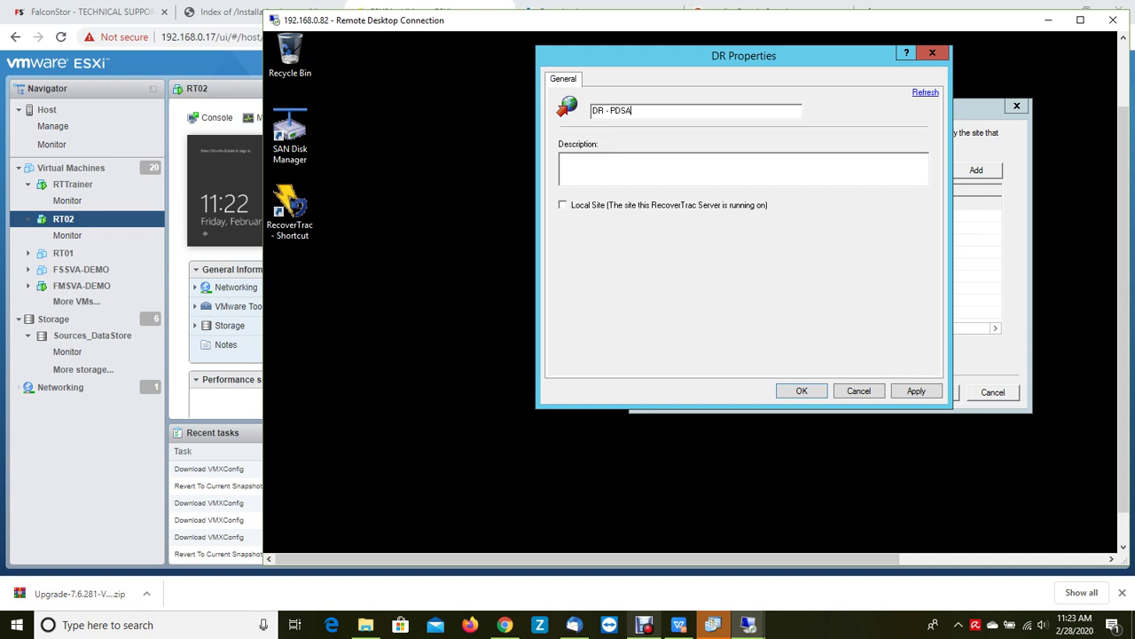
click(562, 204)
key(Return)
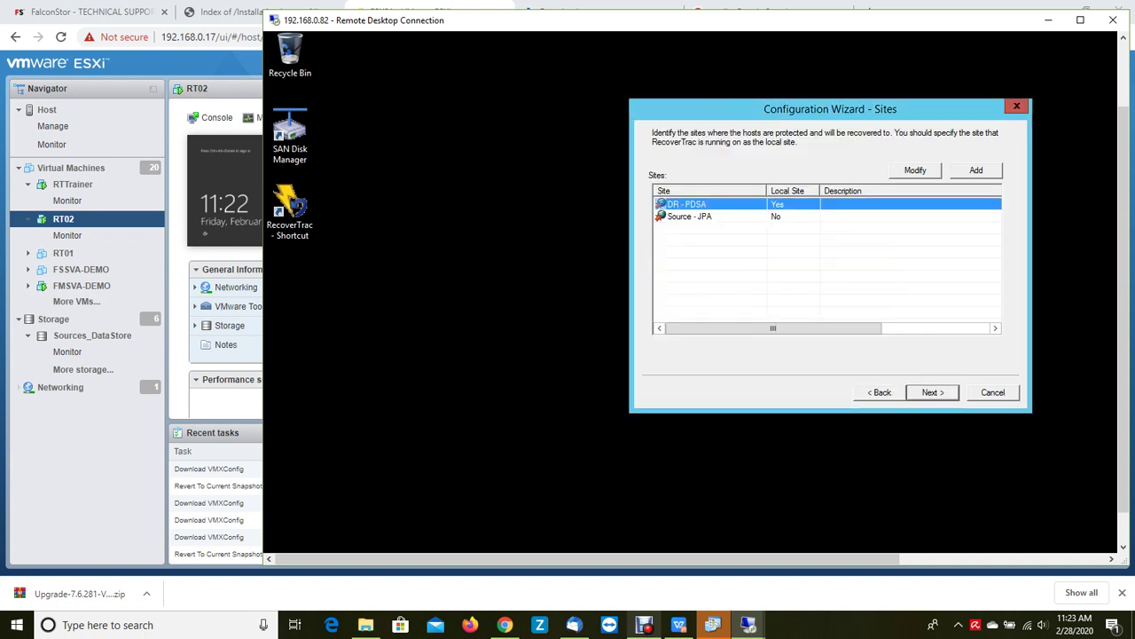
key(Return)
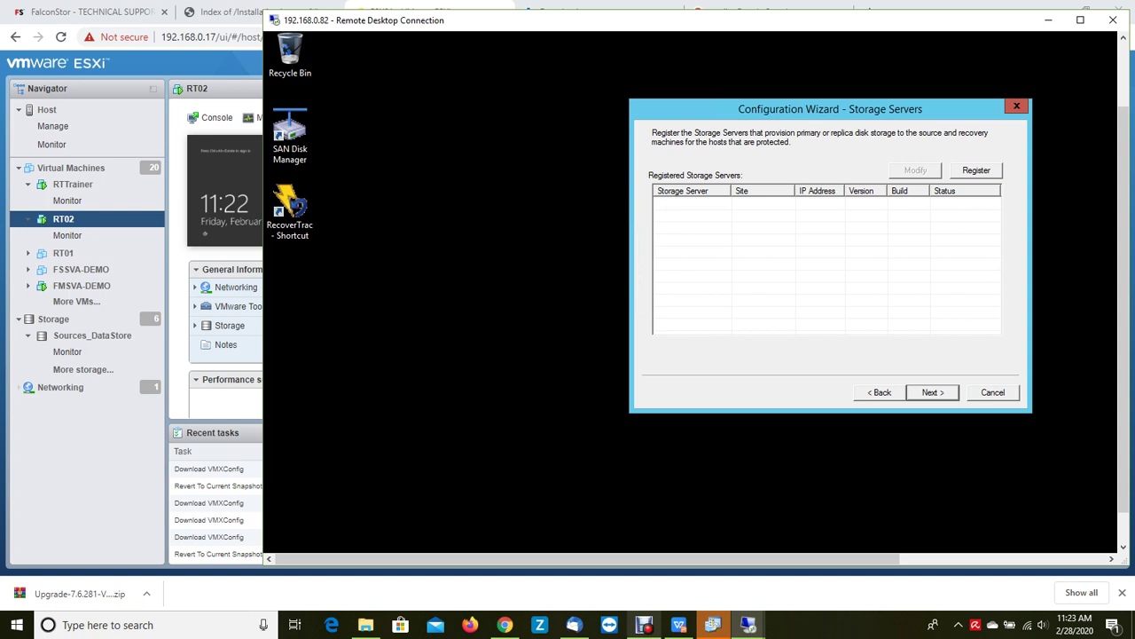
Step: Register storage server 192.168.0.21 as user fsadmin with iSCSI, assigned to site Source - JPA
click(975, 170)
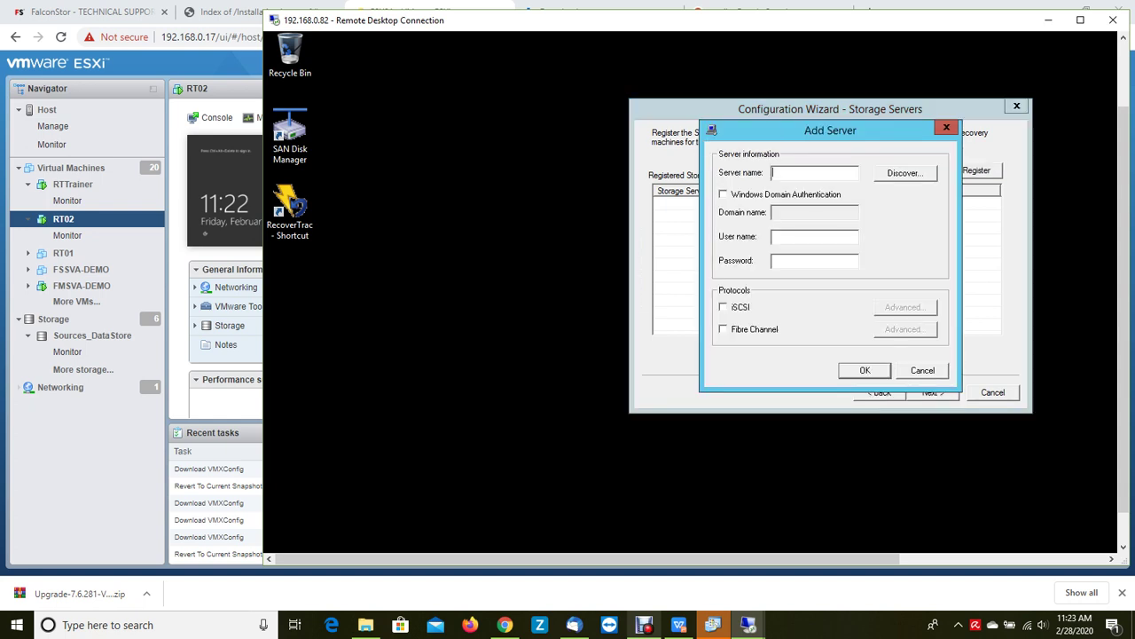
text(192.1)
text(68.0.21)
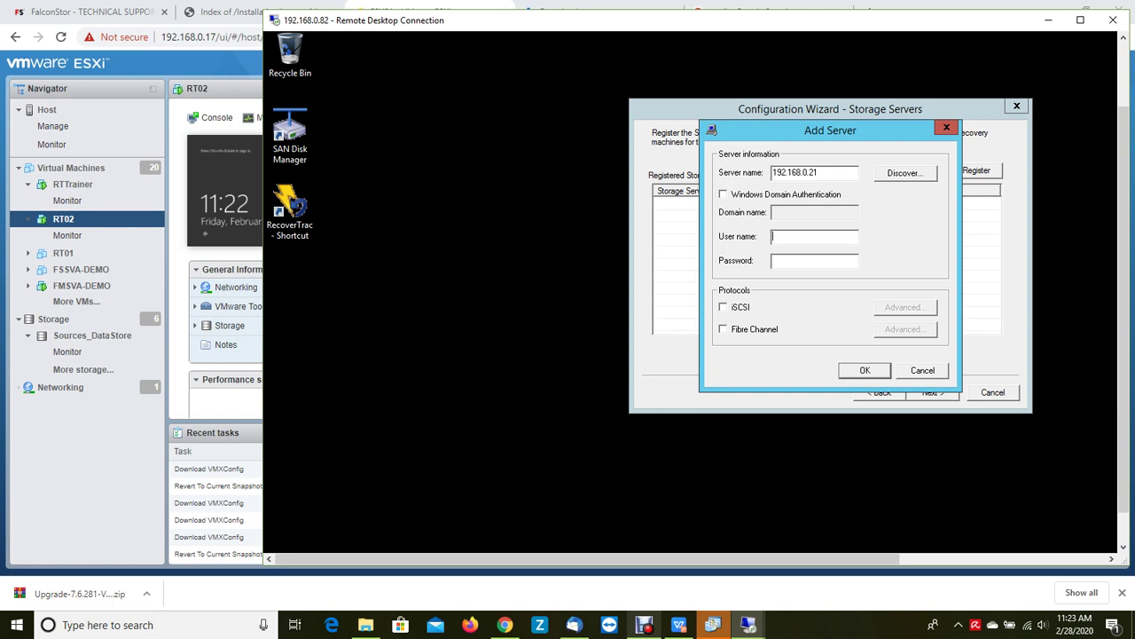
text(fsadmin)
click(814, 260)
text(*********)
click(723, 307)
click(865, 370)
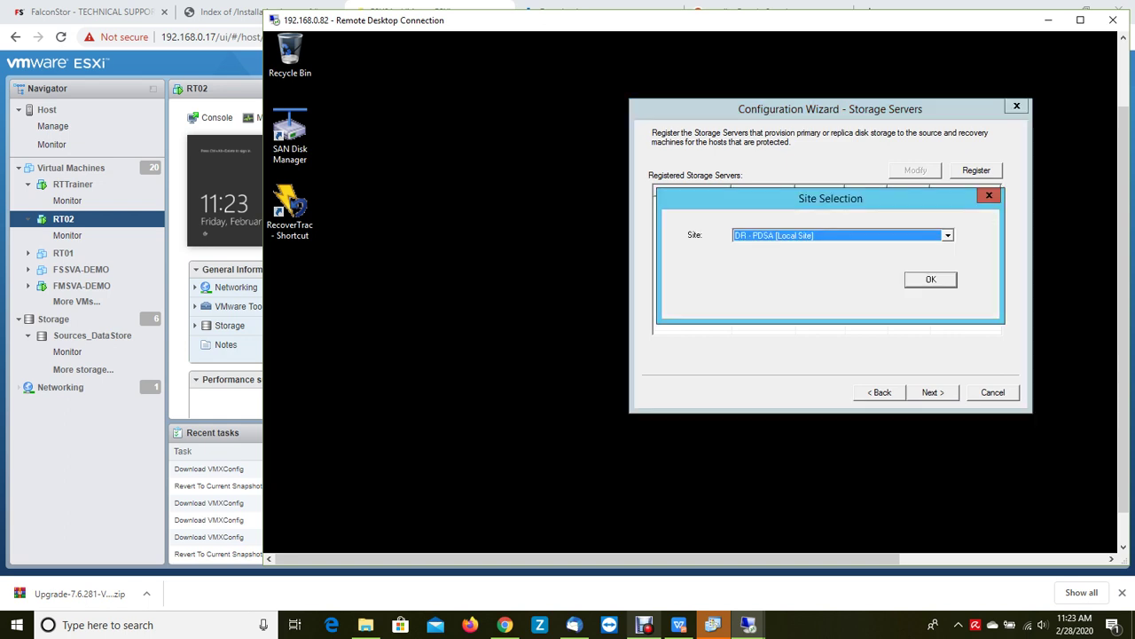
key(alt+Down)
key(Down)
key(Return)
key(Return)
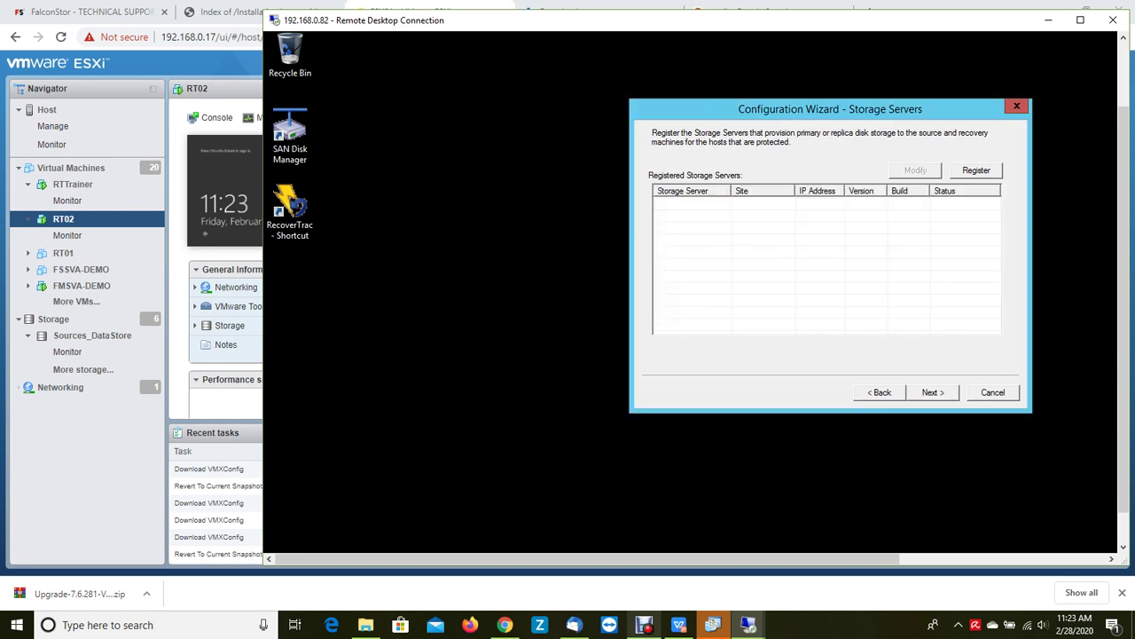
key(Return)
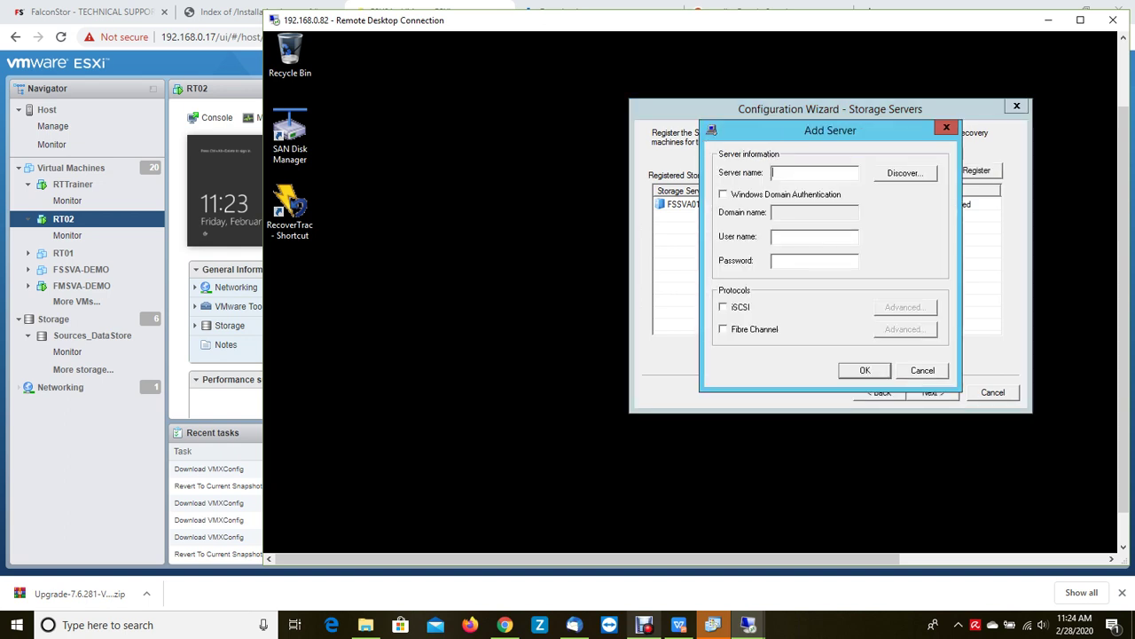
Step: Submit a second storage server, 192.168.0.22, with its credentials and iSCSI enabled
key(Tab)
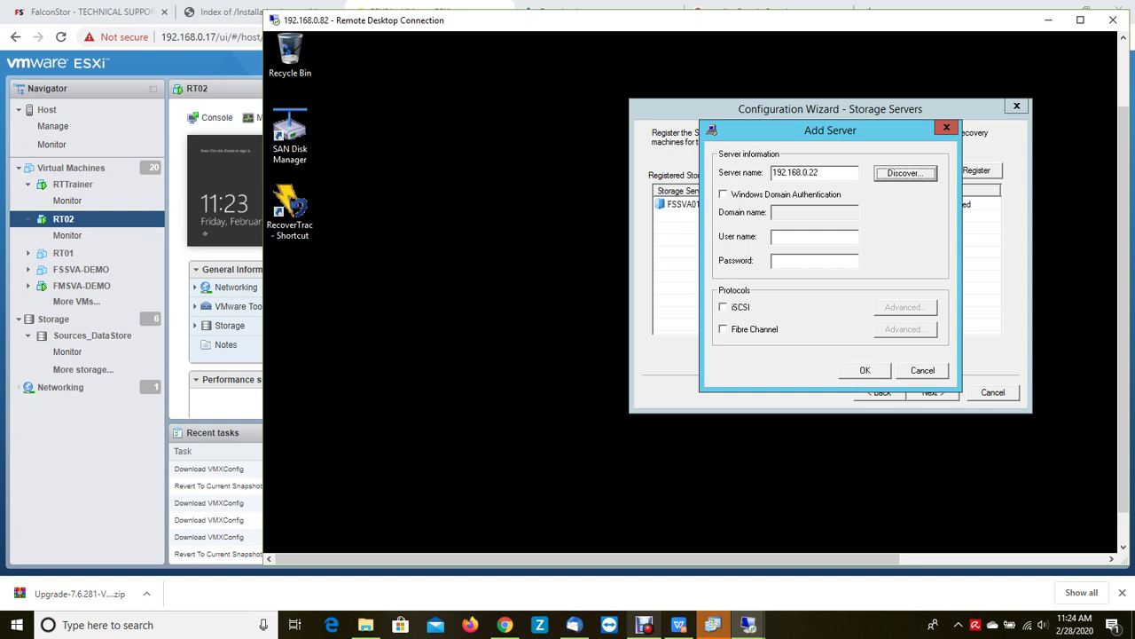
key(Tab)
key(Tab)
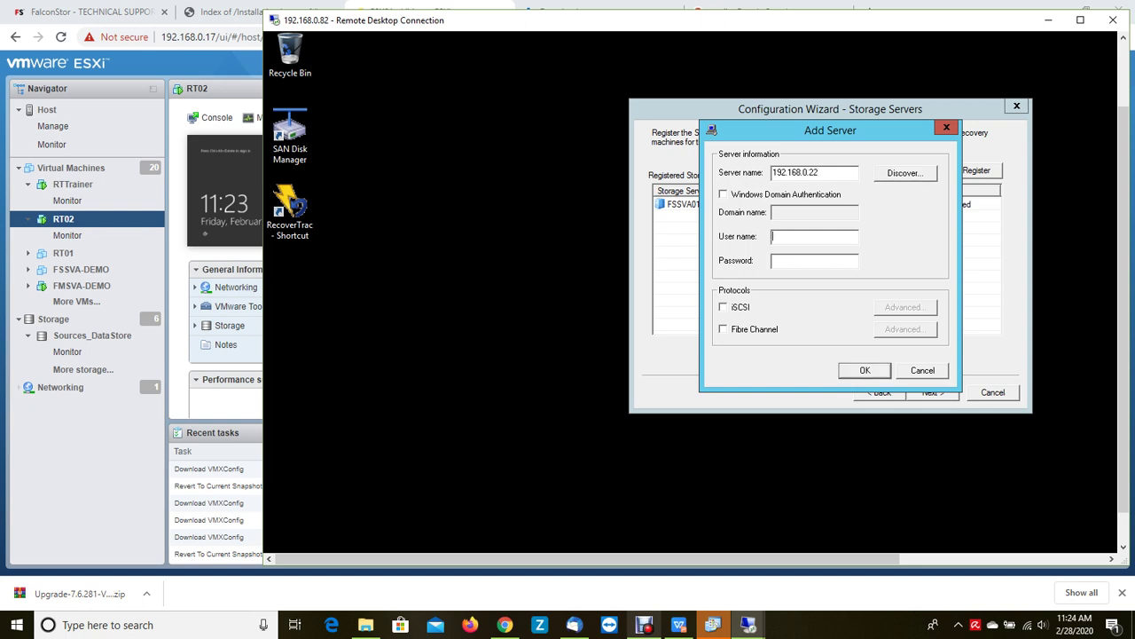
click(723, 306)
click(865, 370)
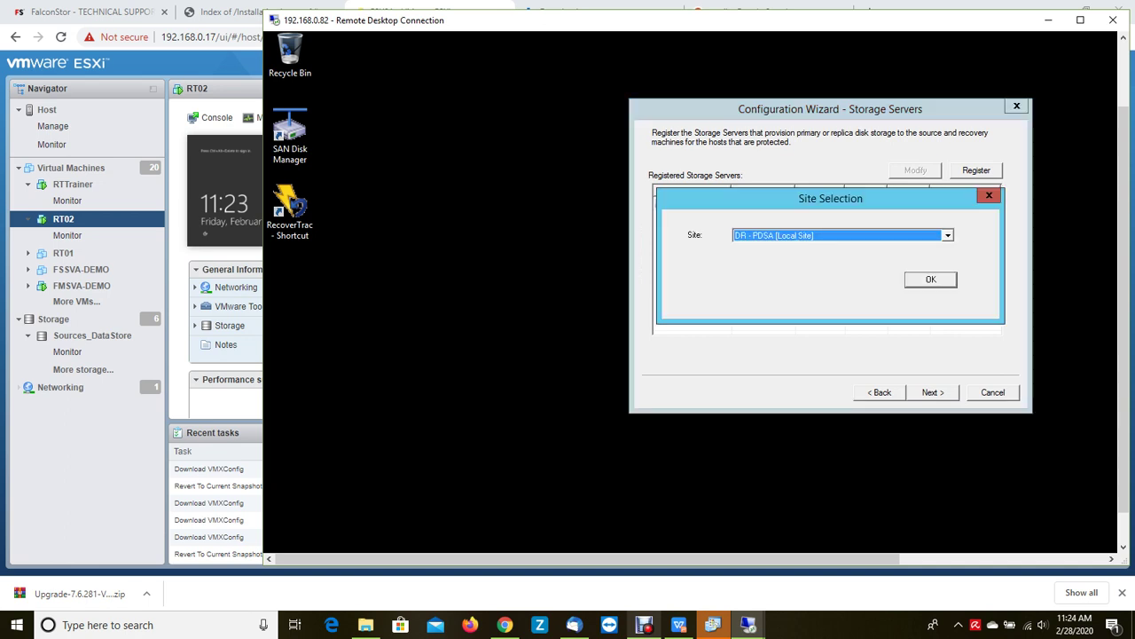
Step: Accept DR - PDSA [Local Site] as the site for storage server 192.168.0.22
key(Return)
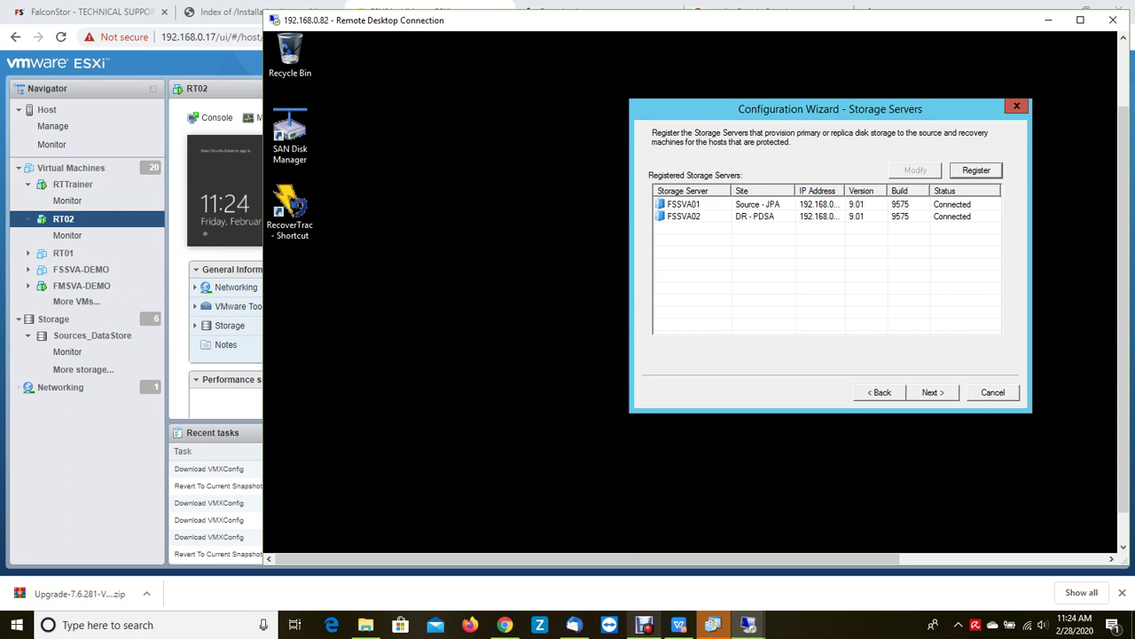
Step: Skip vCenter registration and add standalone hypervisor 192.168.0.17 in site DR - PDSA
key(Return)
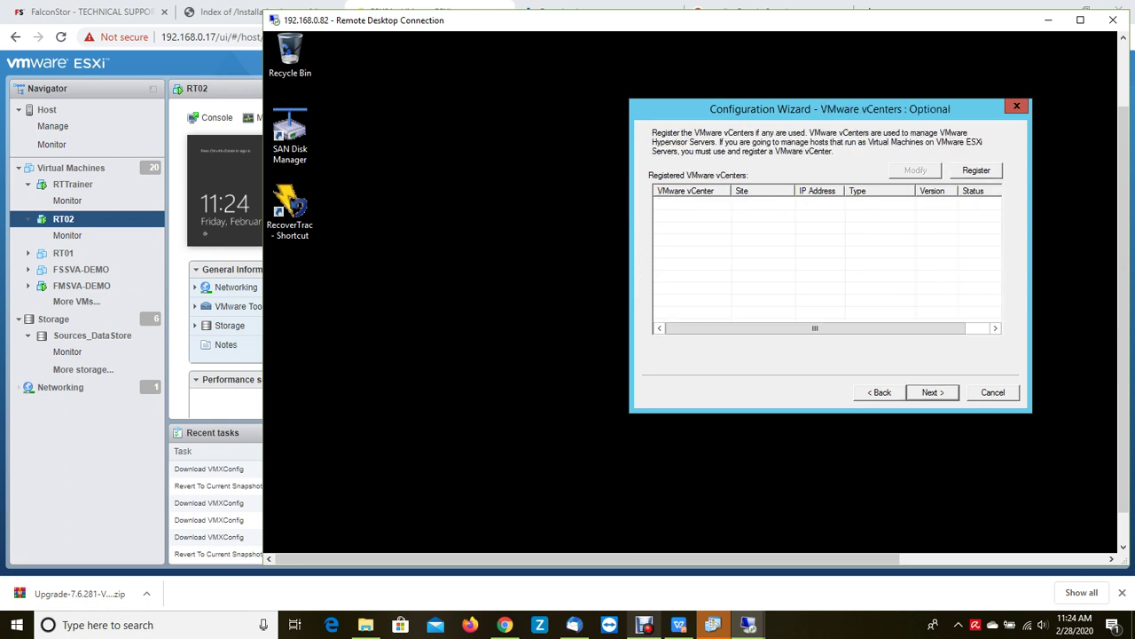
key(Return)
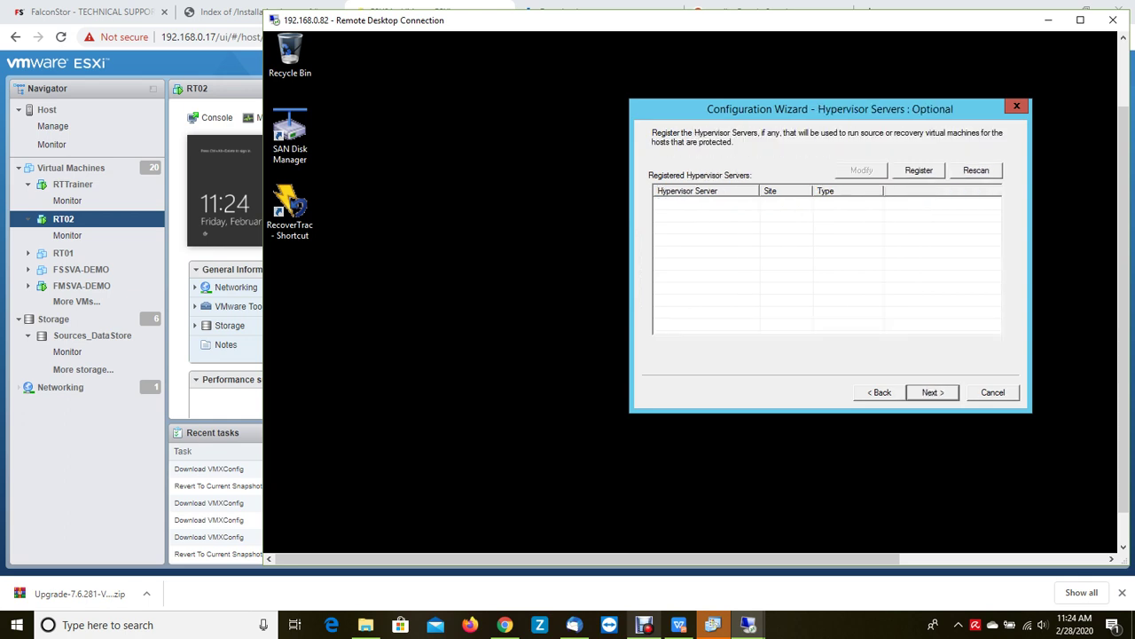
key(alt+r)
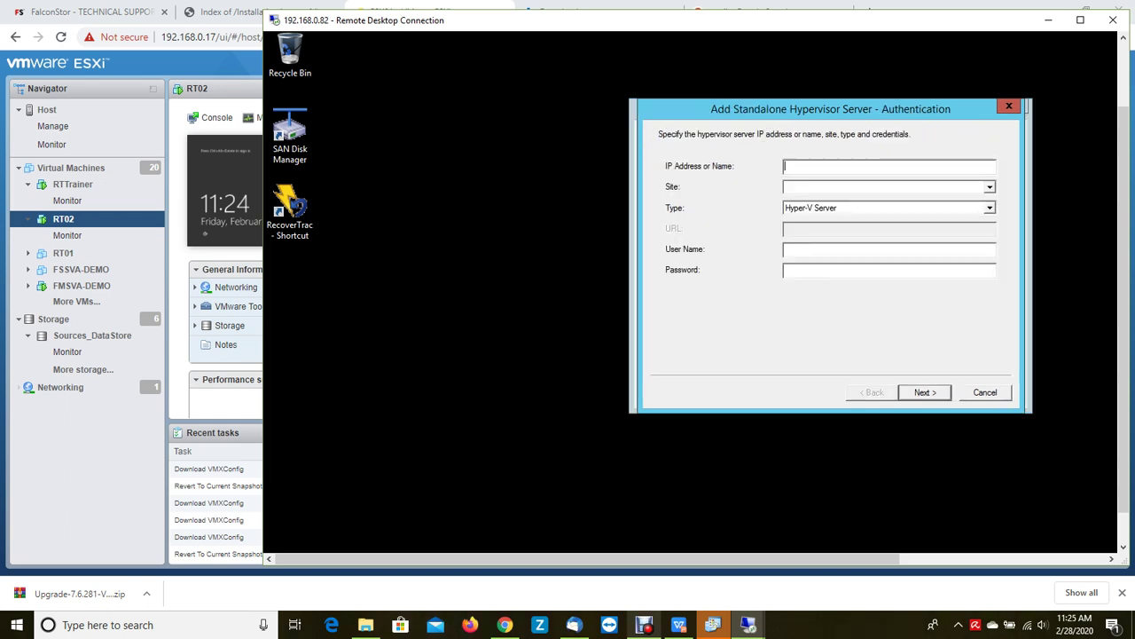
text(192.168)
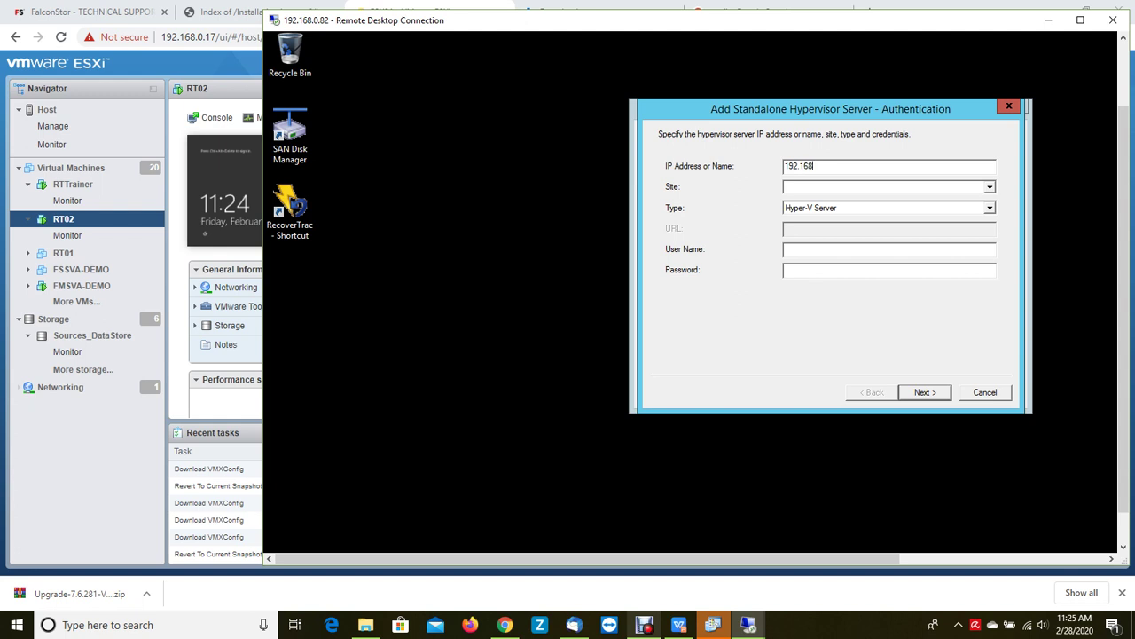
text(.0.17)
key(Tab)
key(alt+Down)
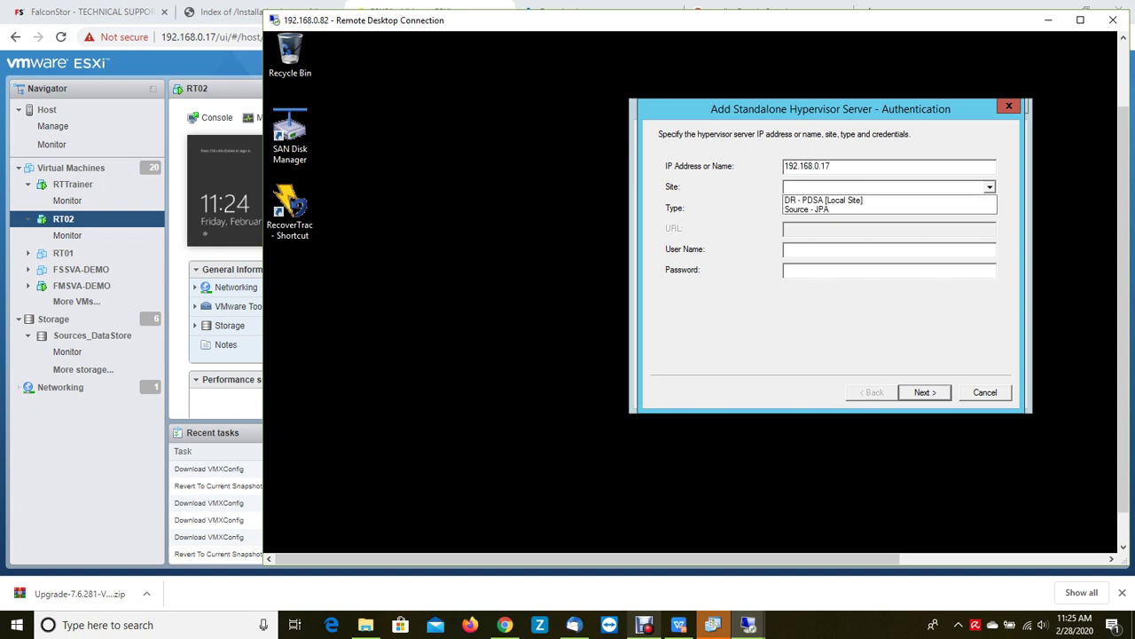
key(Return)
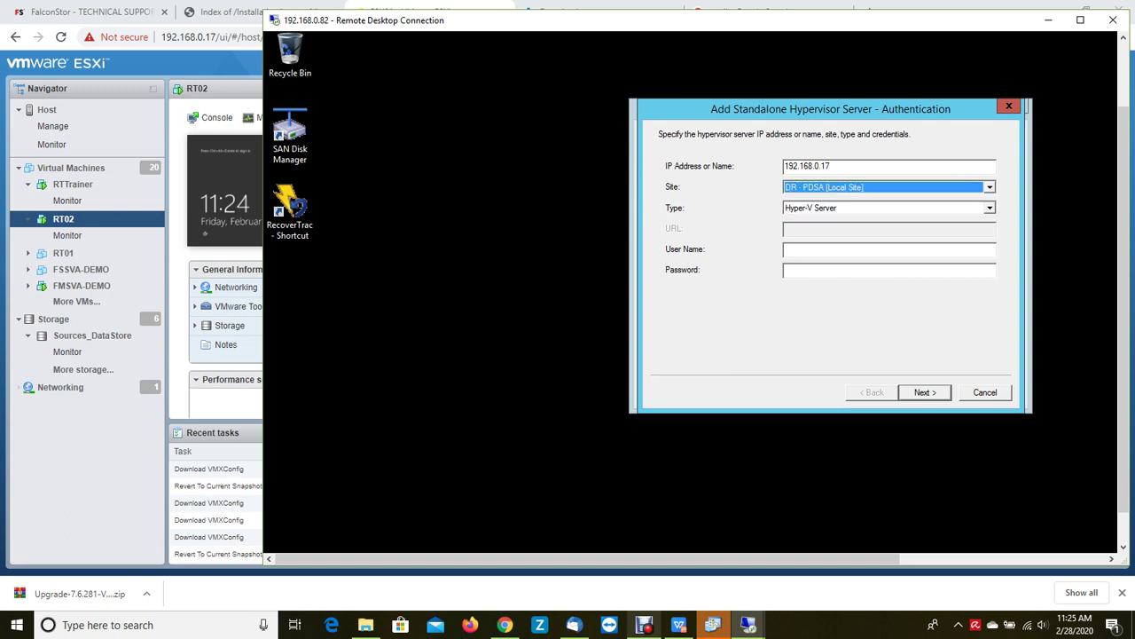
Step: Set type VMware ESX Server with root credentials, accept SAN client EXS Training, and finish adding ESX01
key(Tab)
key(alt+Down)
key(Down)
key(Return)
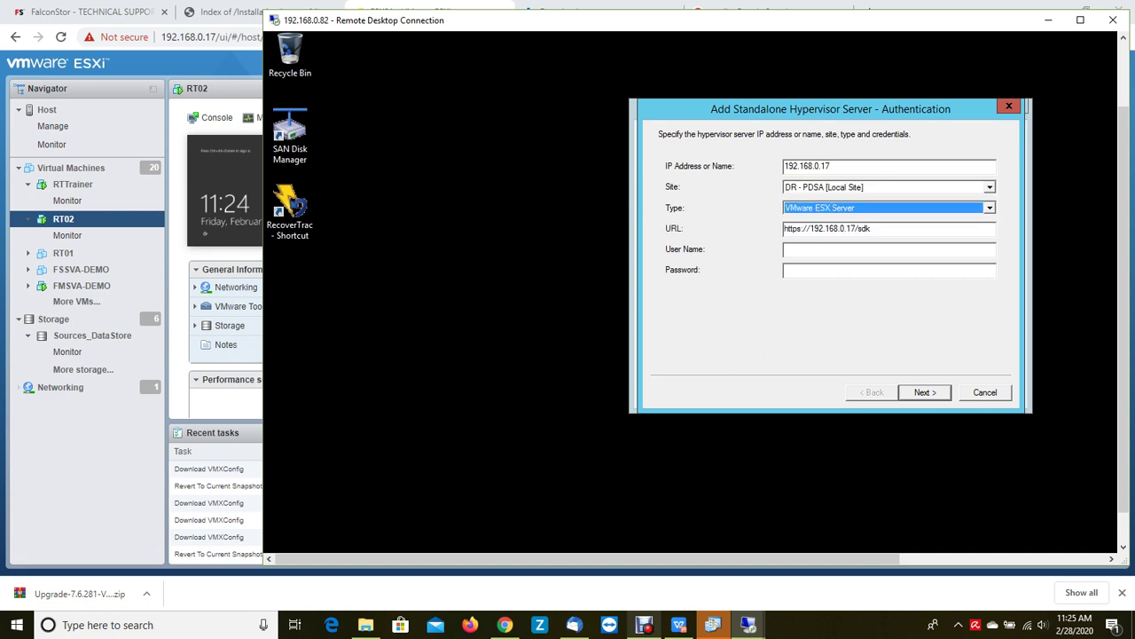
key(Tab)
text(root)
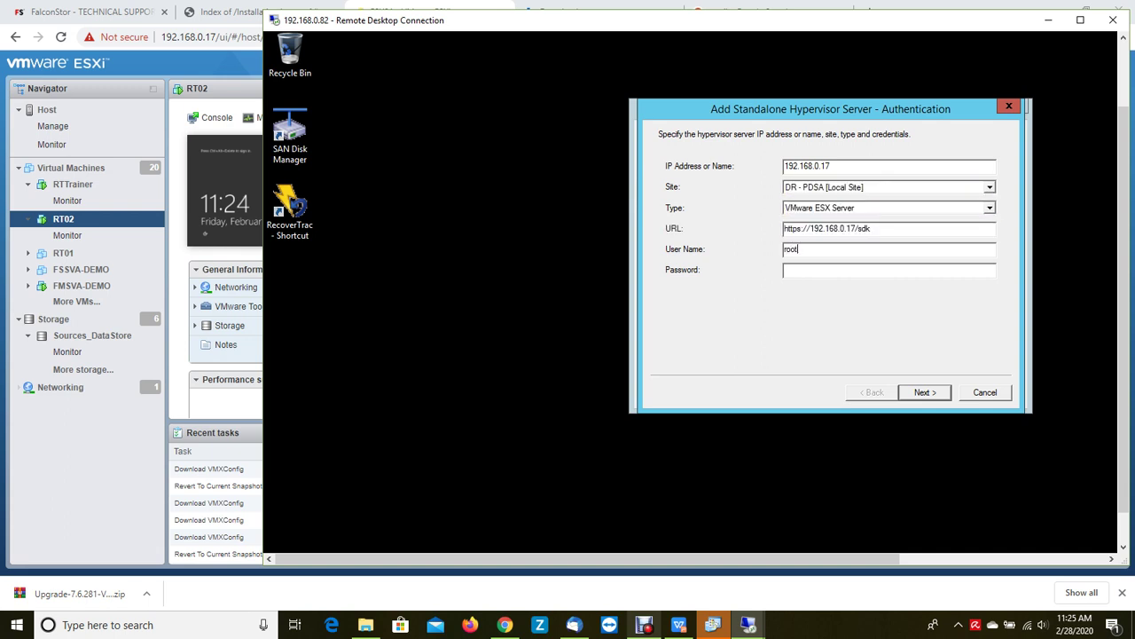
text(*********)
key(Return)
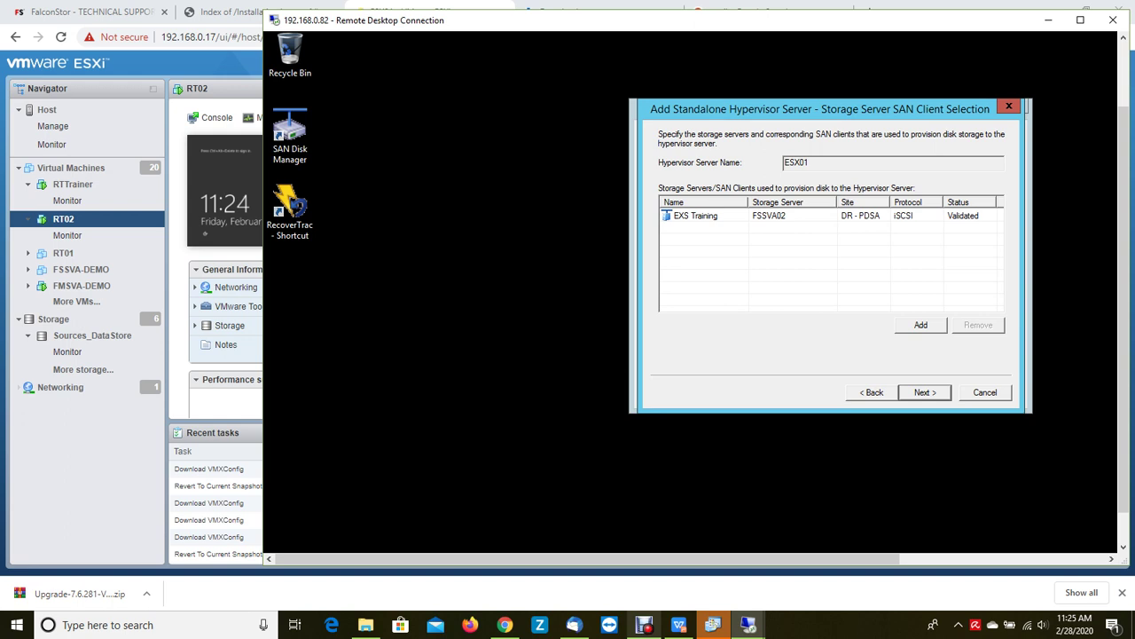
key(Return)
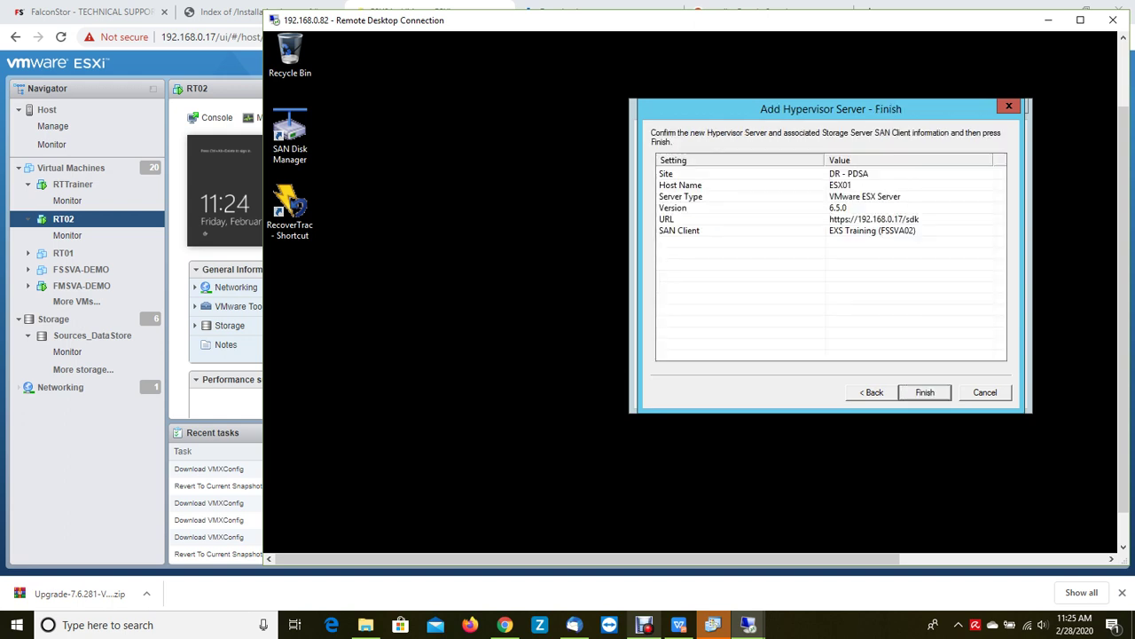
key(Return)
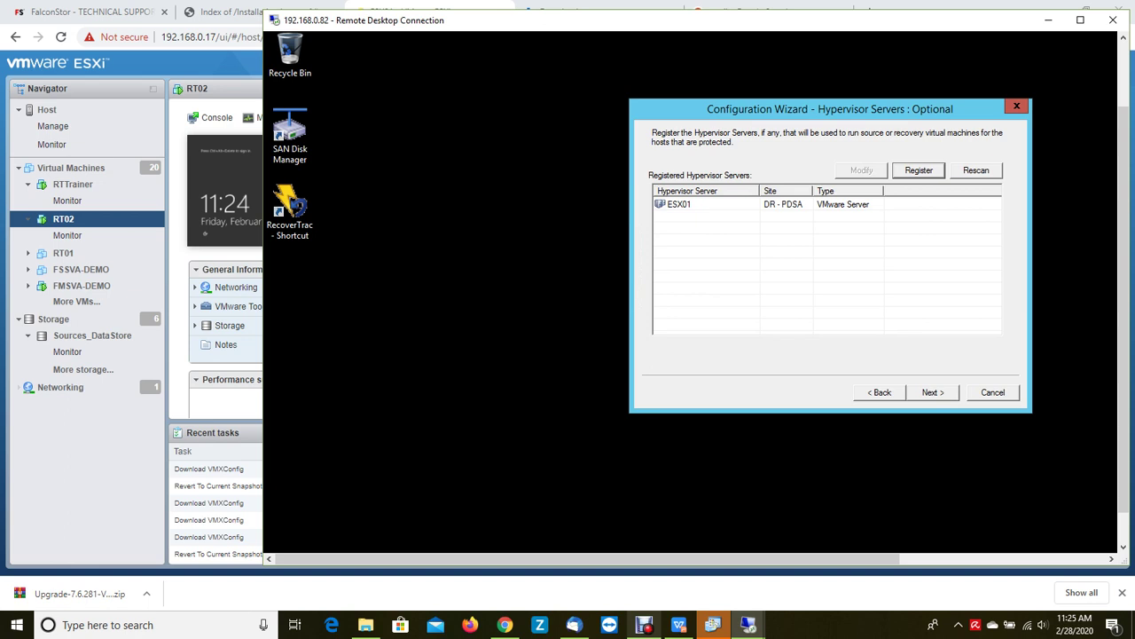
key(Return)
Step: Choose RT02 as the RecoverTrac virtual machine and finish the Configuration Wizard
click(984, 181)
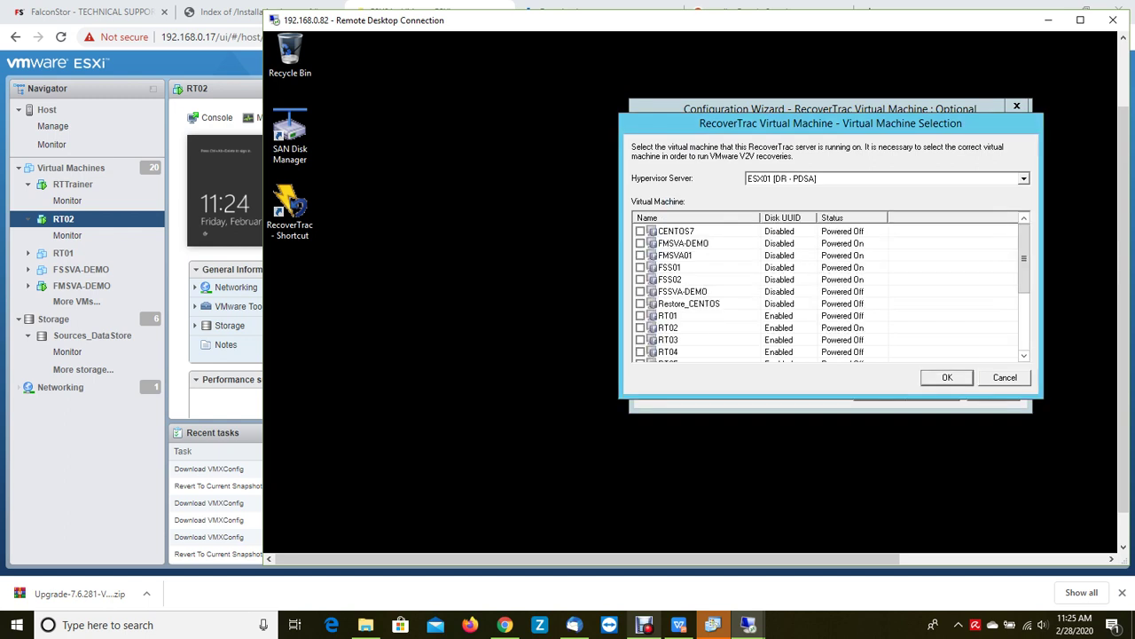
click(640, 328)
key(Return)
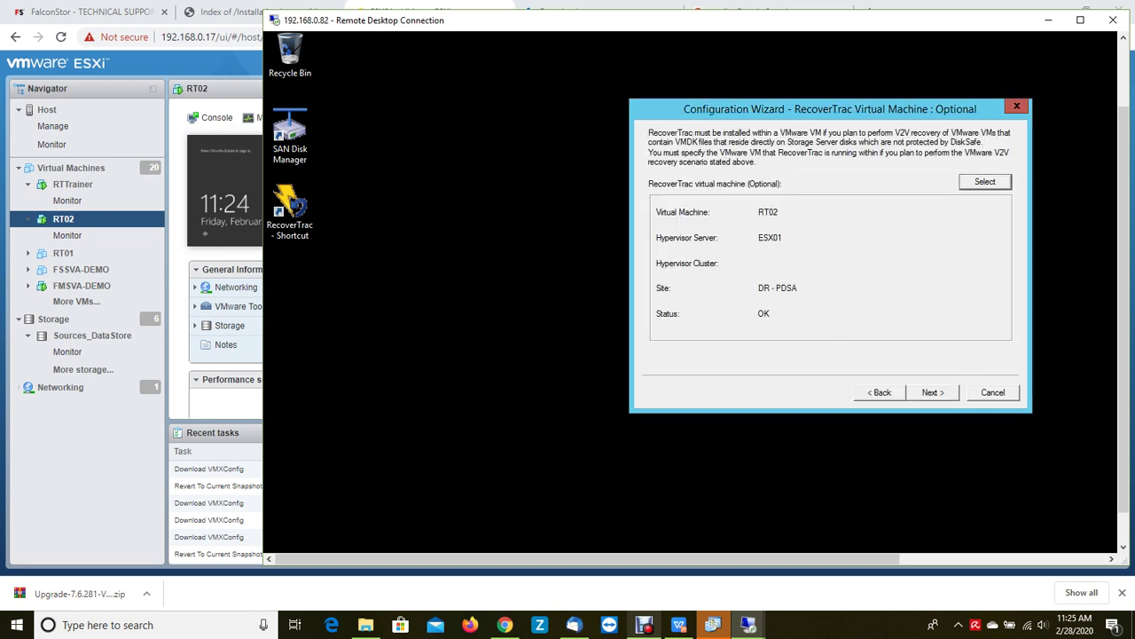
key(Return)
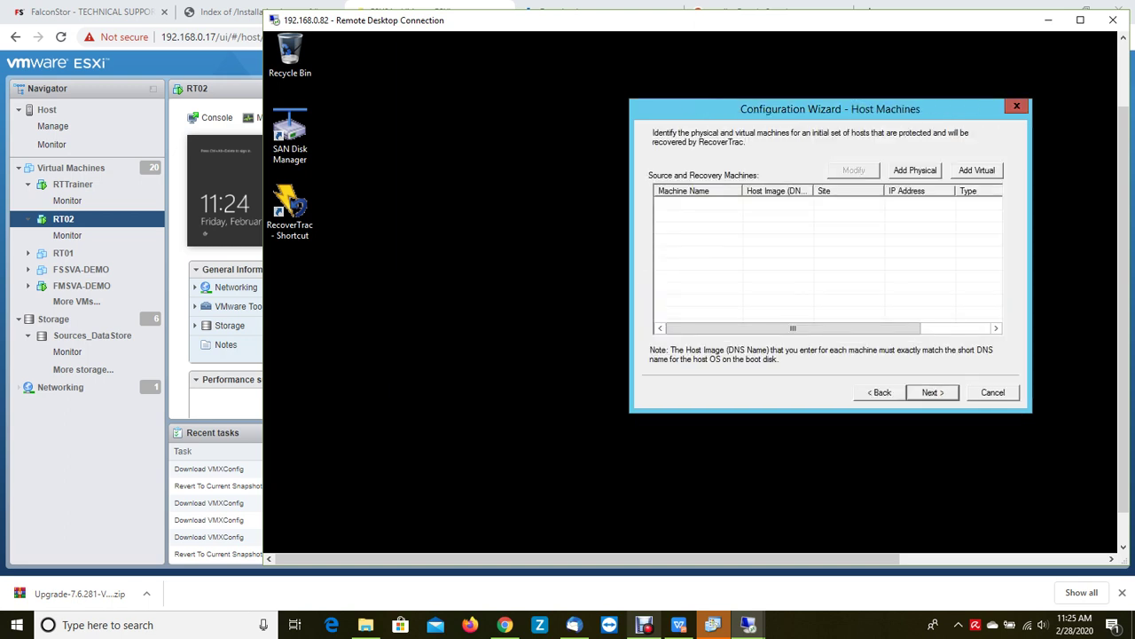
key(Return)
key(Return)
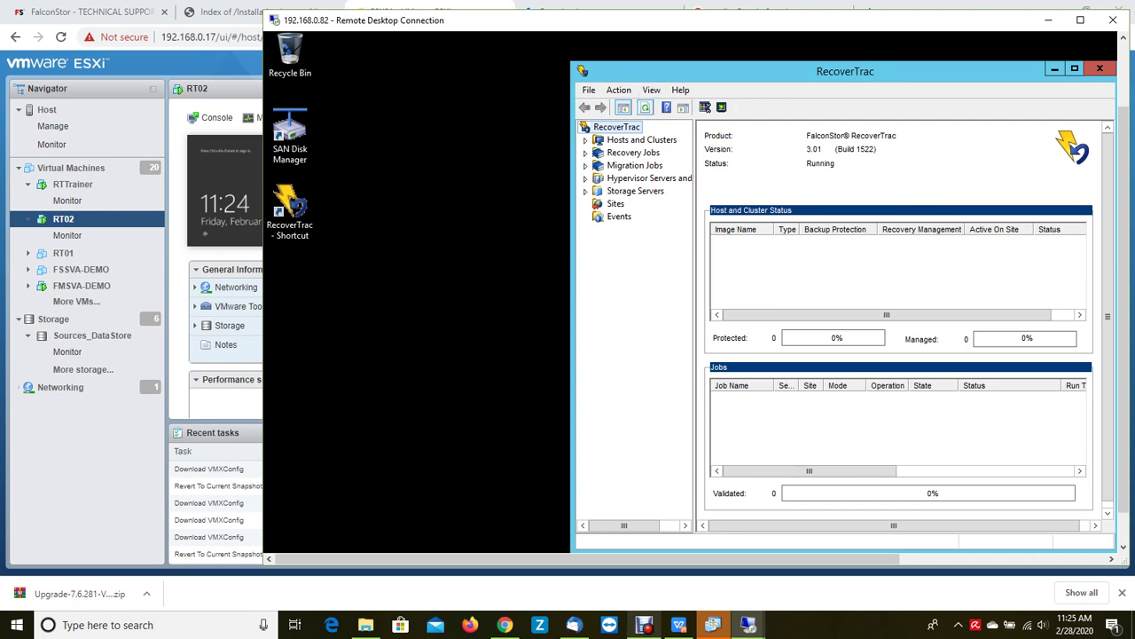
Step: Maximize the RecoverTrac console and highlight step 5, Configure RecoverTrac, on the Steps slide
double_click(621, 71)
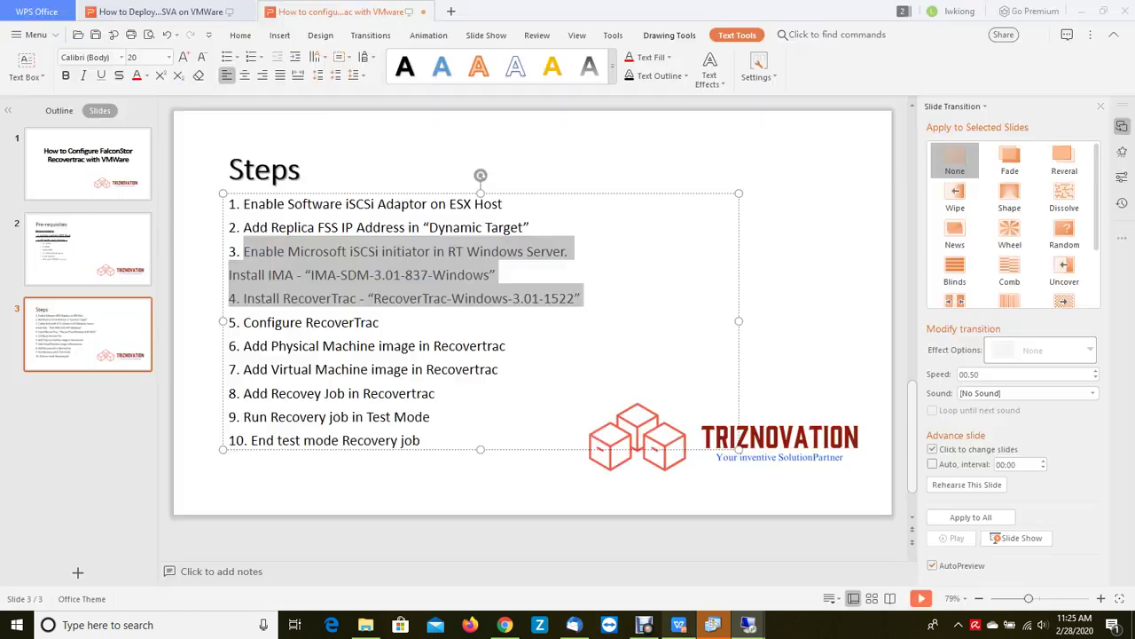
click(679, 624)
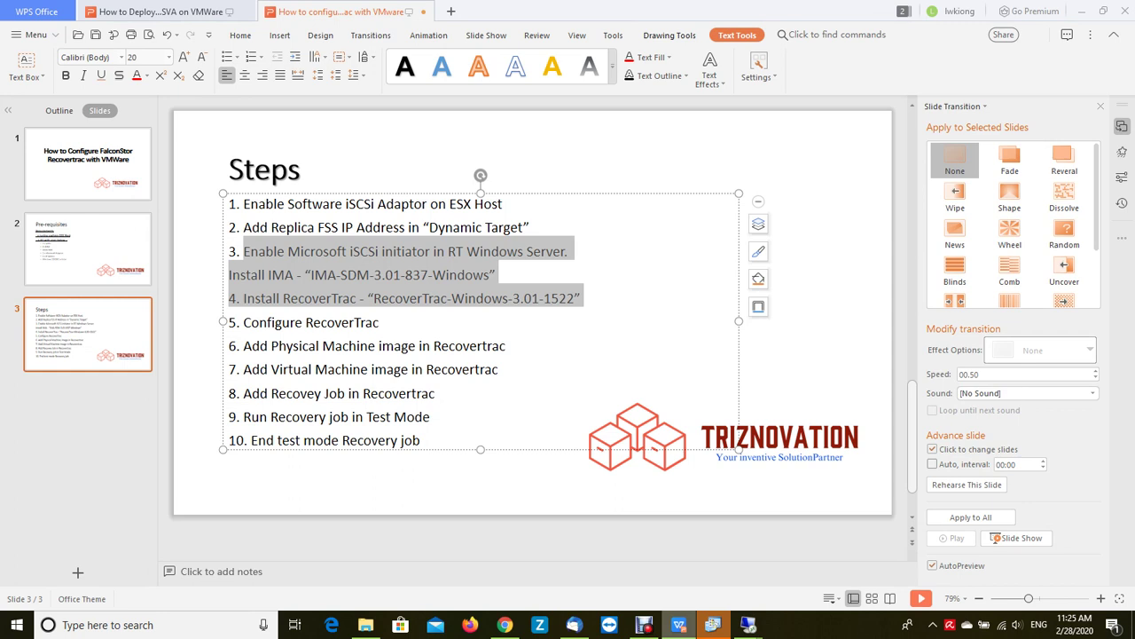
key(Down)
key(ctrl+shift+Left)
key(ctrl+shift+Left)
key(ctrl+shift+Left)
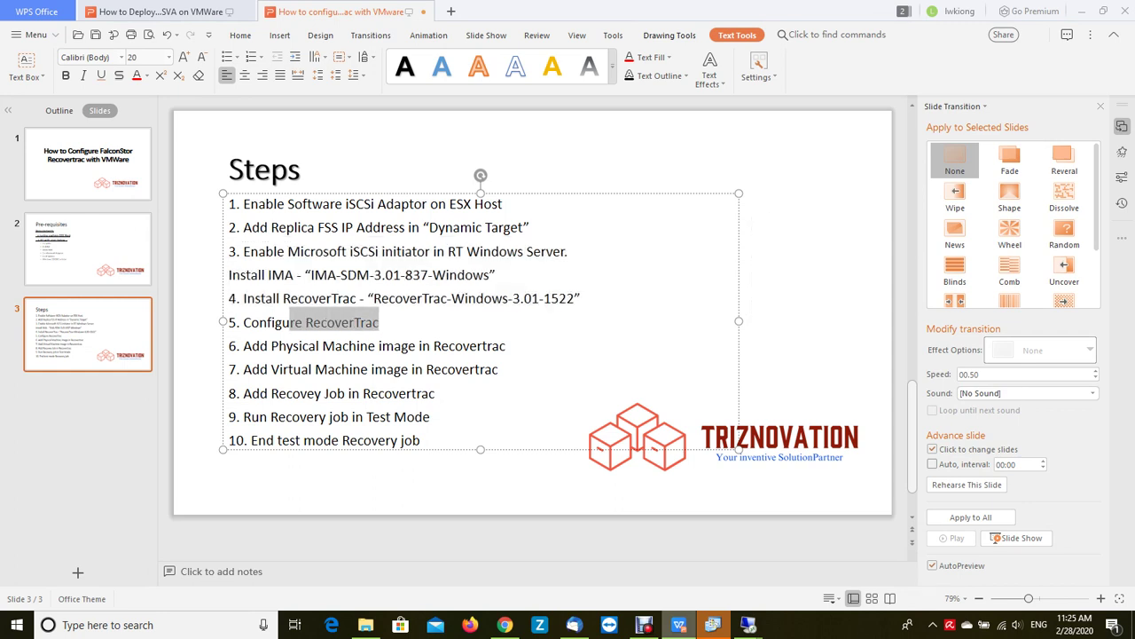
key(shift+Up)
key(shift+Down)
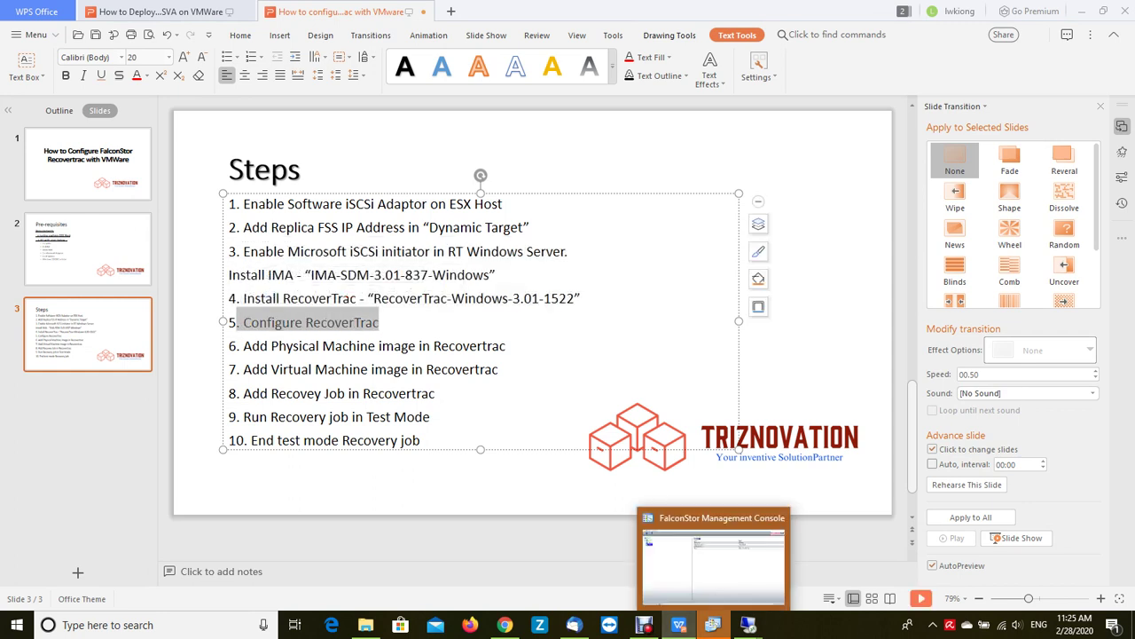
mouse_move(748, 624)
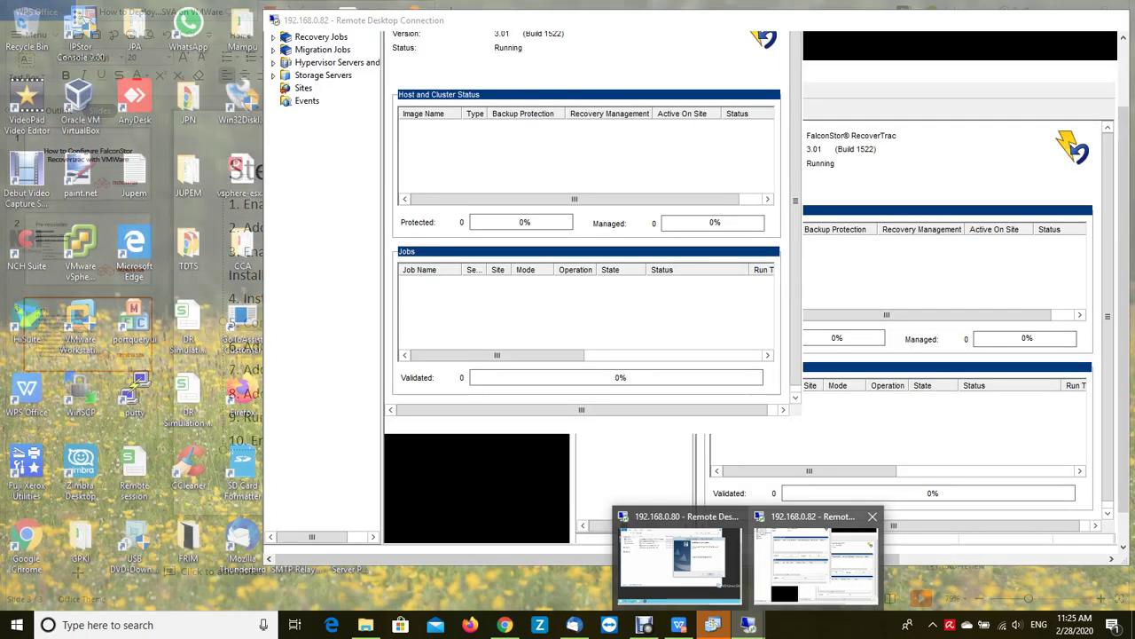
click(814, 559)
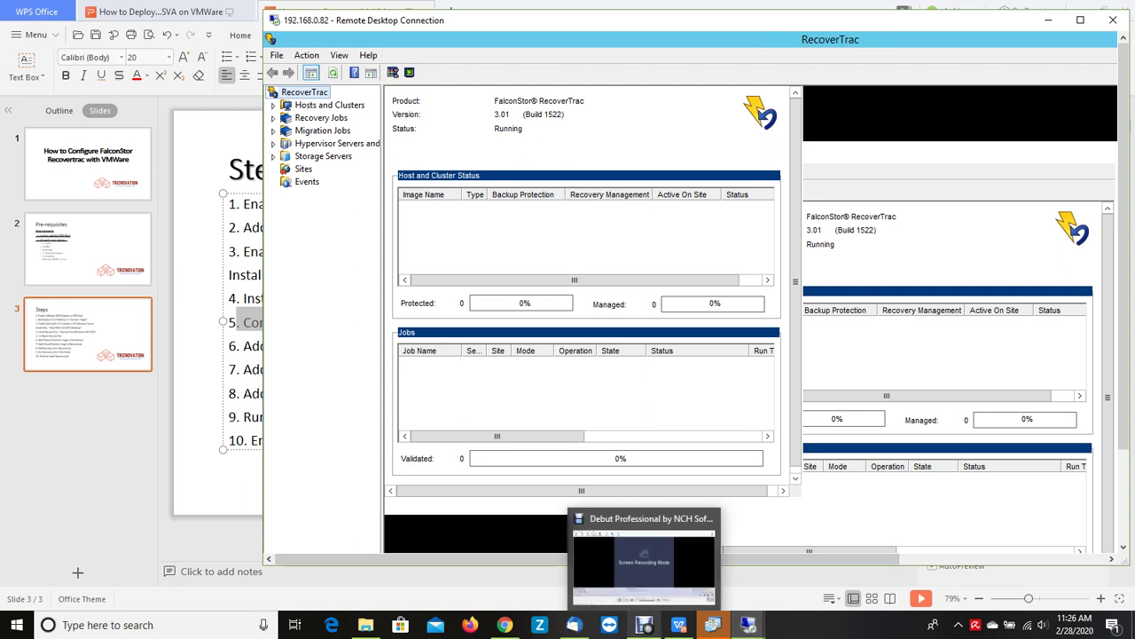
click(679, 625)
Step: Highlight step 6 on the slide, then expand Hosts and Clusters and bring up Host Images actions
drag(506, 346, 240, 345)
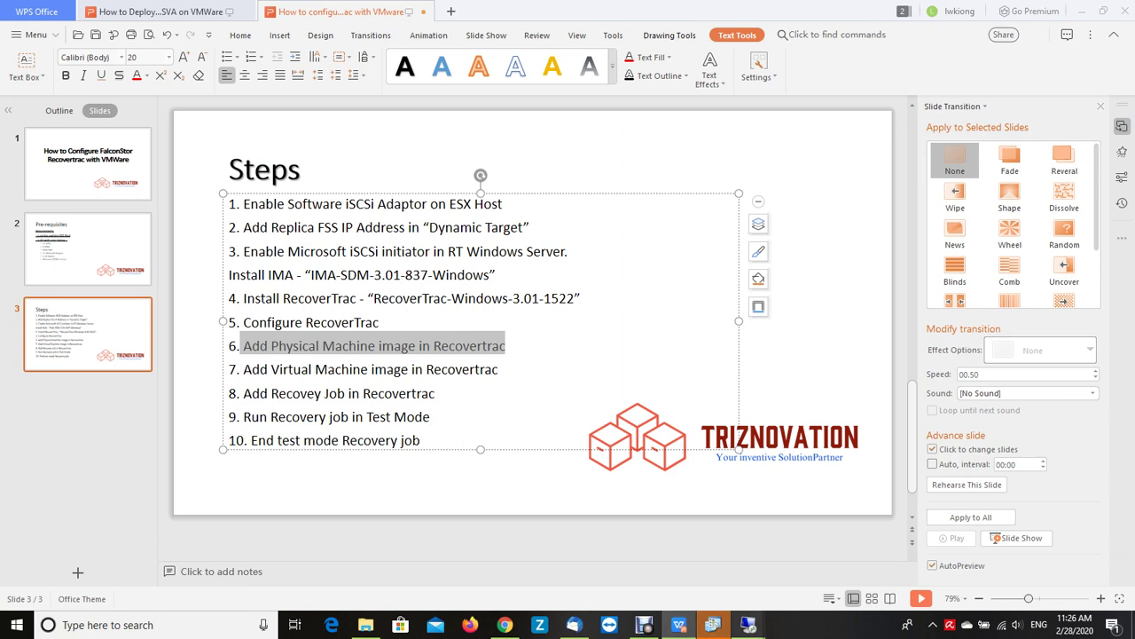
click(710, 568)
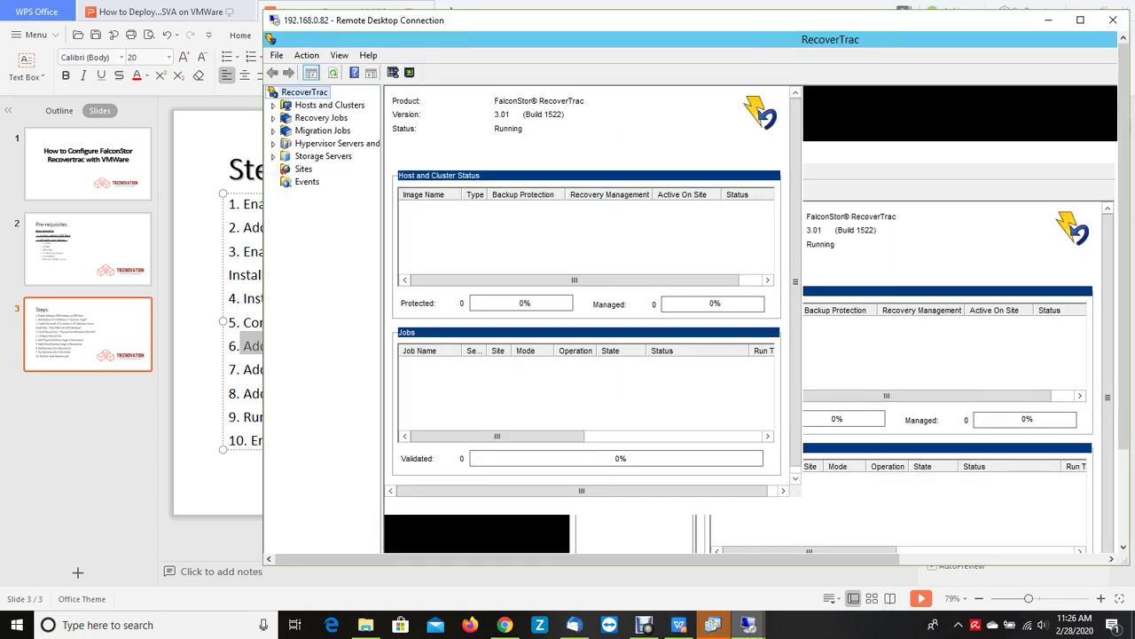
click(321, 117)
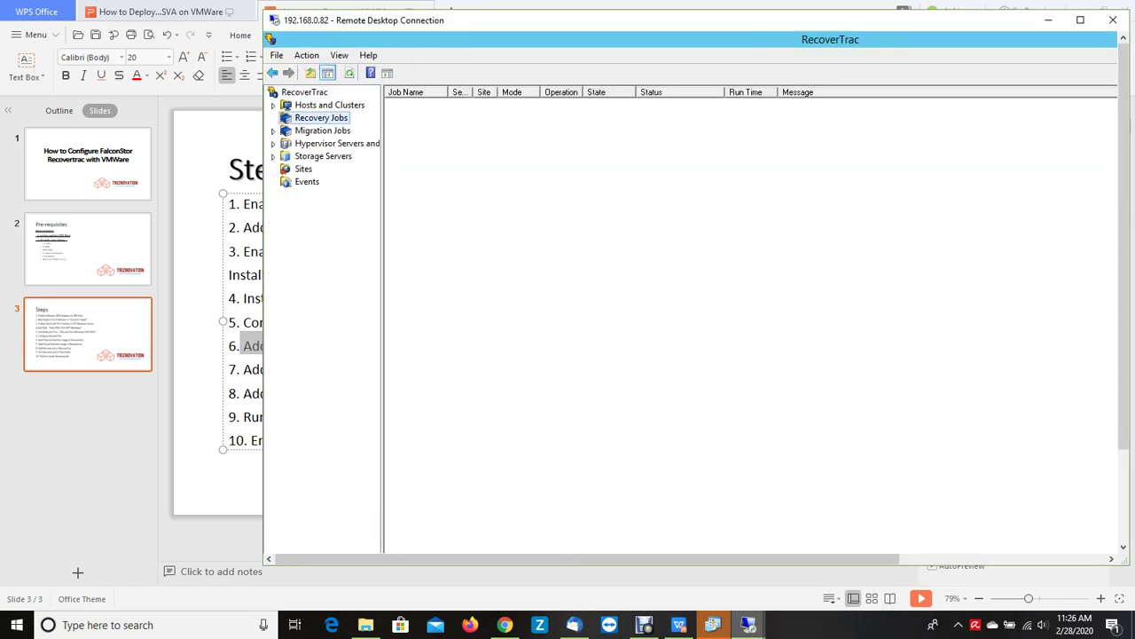
click(329, 104)
click(273, 104)
click(331, 117)
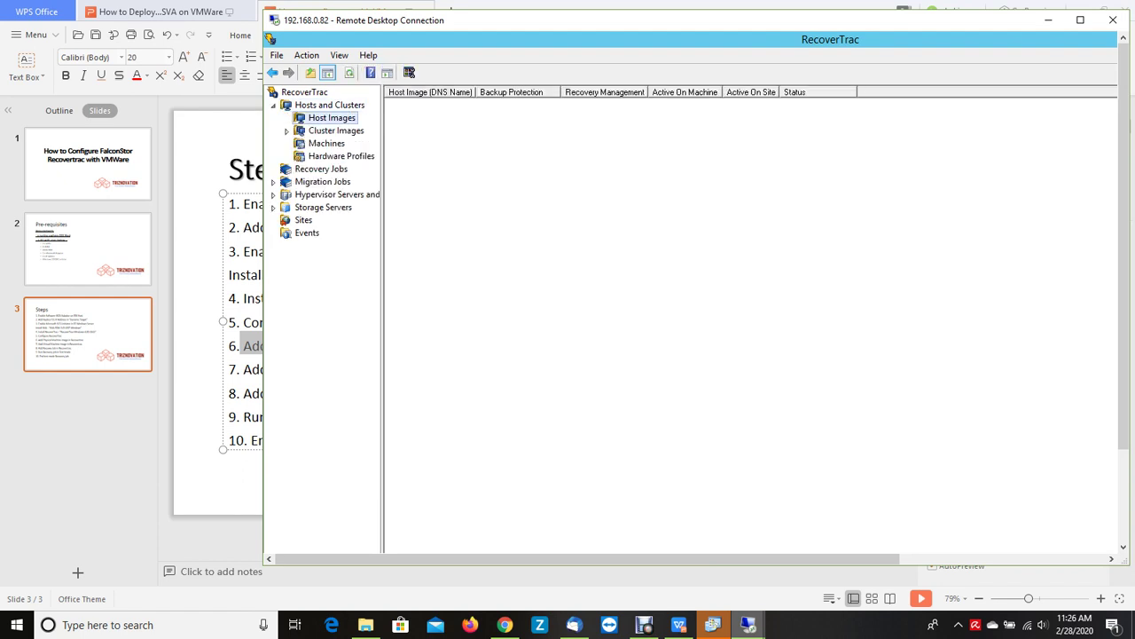
right_click(325, 116)
Step: Add a physical machine named Student01 and copy that name for the Host Image field
click(390, 122)
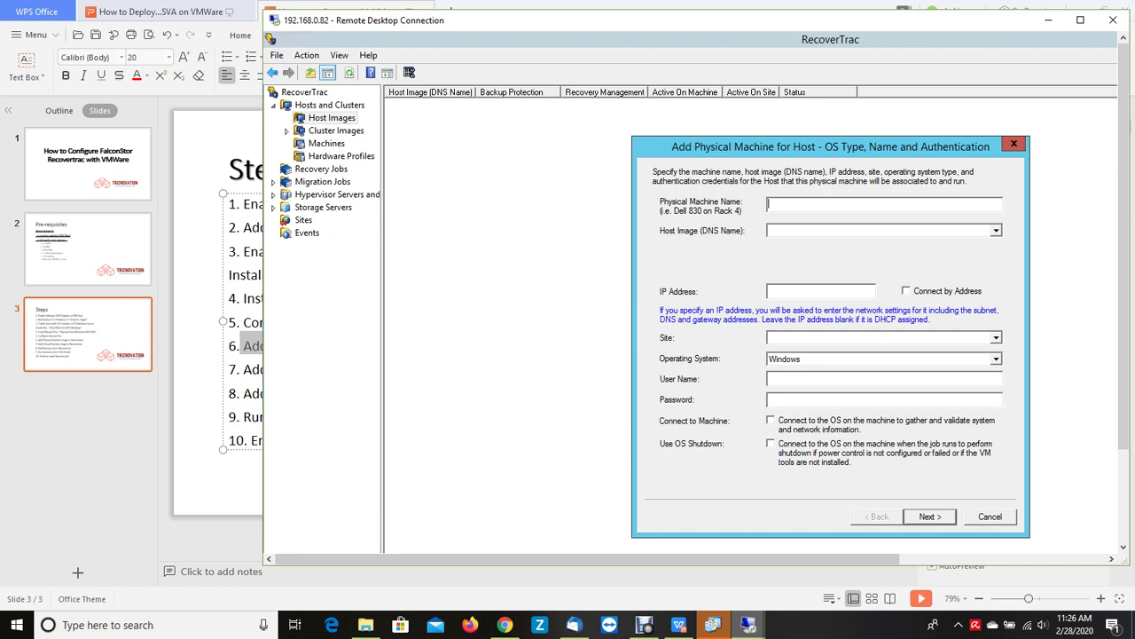
text(Student01)
click(769, 229)
key(shift+Tab)
key(ctrl+c)
key(Tab)
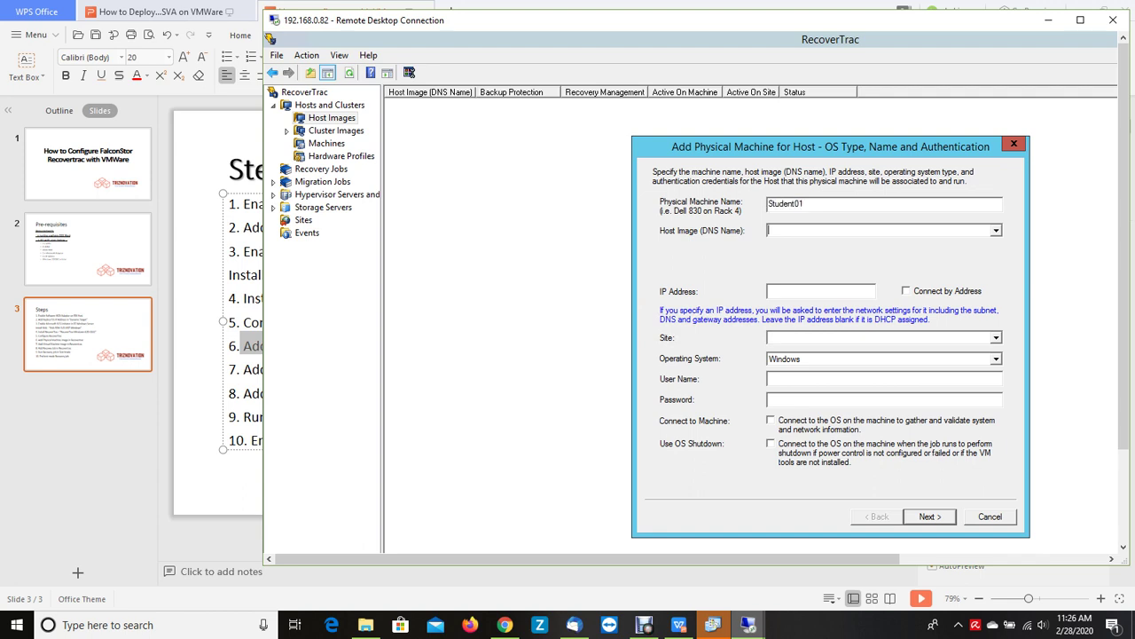
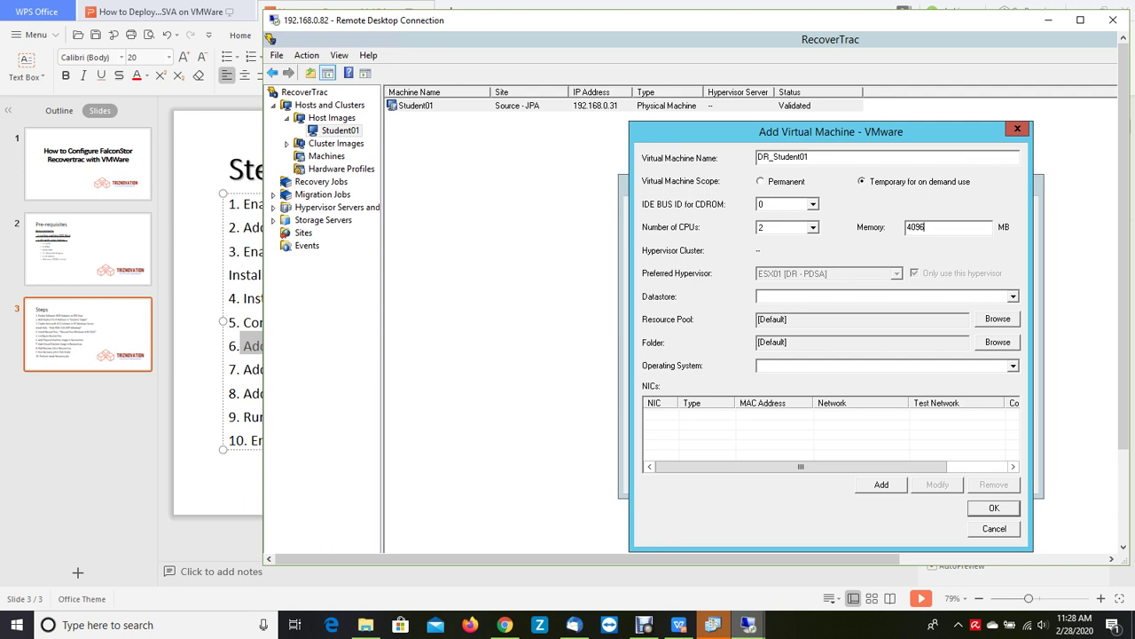
Step: Set the VM's datastore to DataStore03 and its guest OS to Windows Server 2012 R2 (64 bit)
click(887, 297)
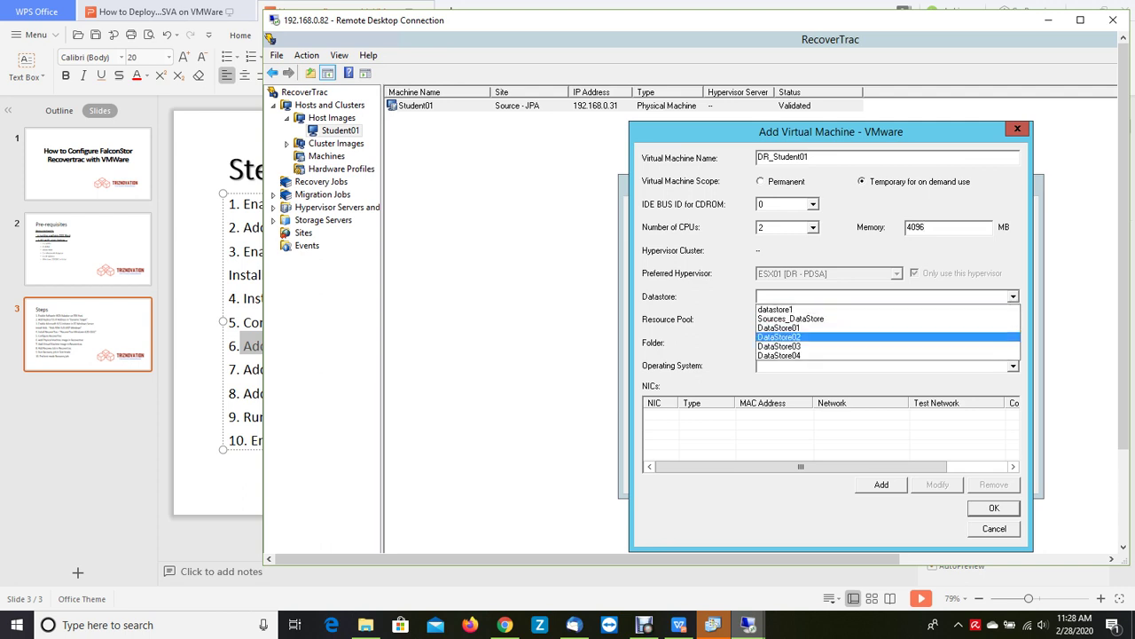
click(887, 338)
click(887, 297)
click(887, 347)
click(887, 365)
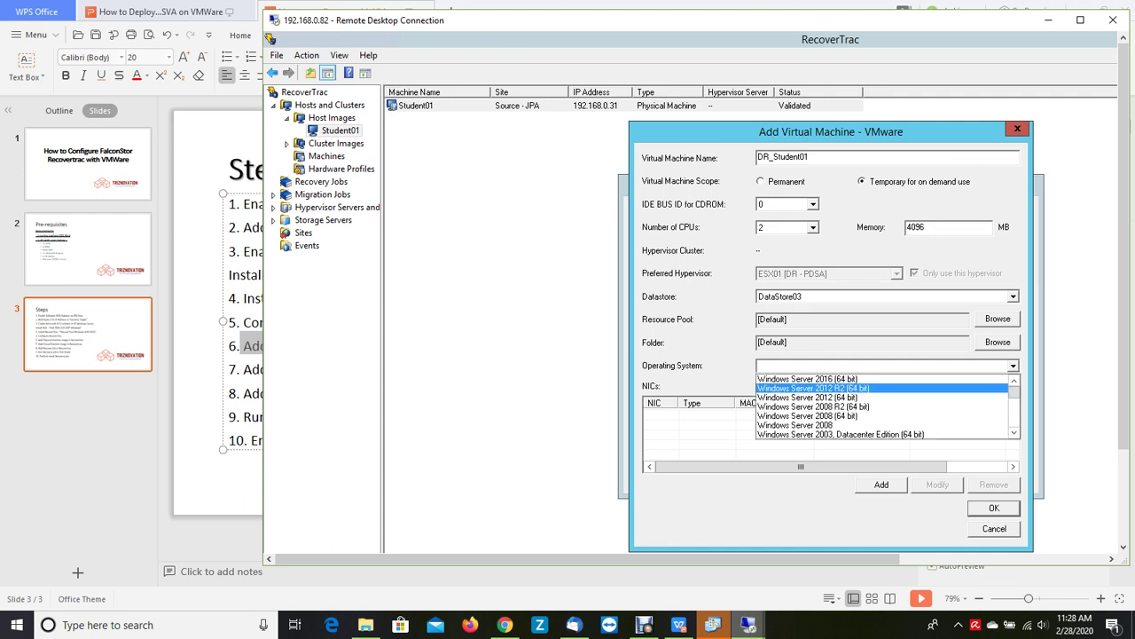
click(887, 389)
Step: Add NIC 1 on VM Network and save the DR_Student01 virtual machine definition
click(880, 484)
click(834, 413)
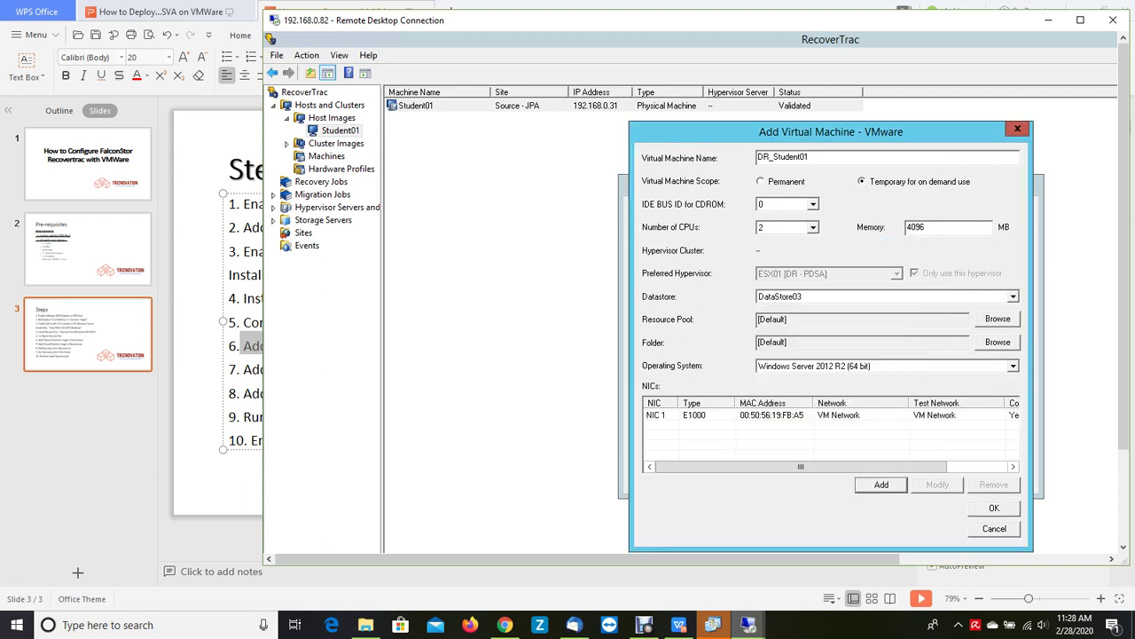
key(Return)
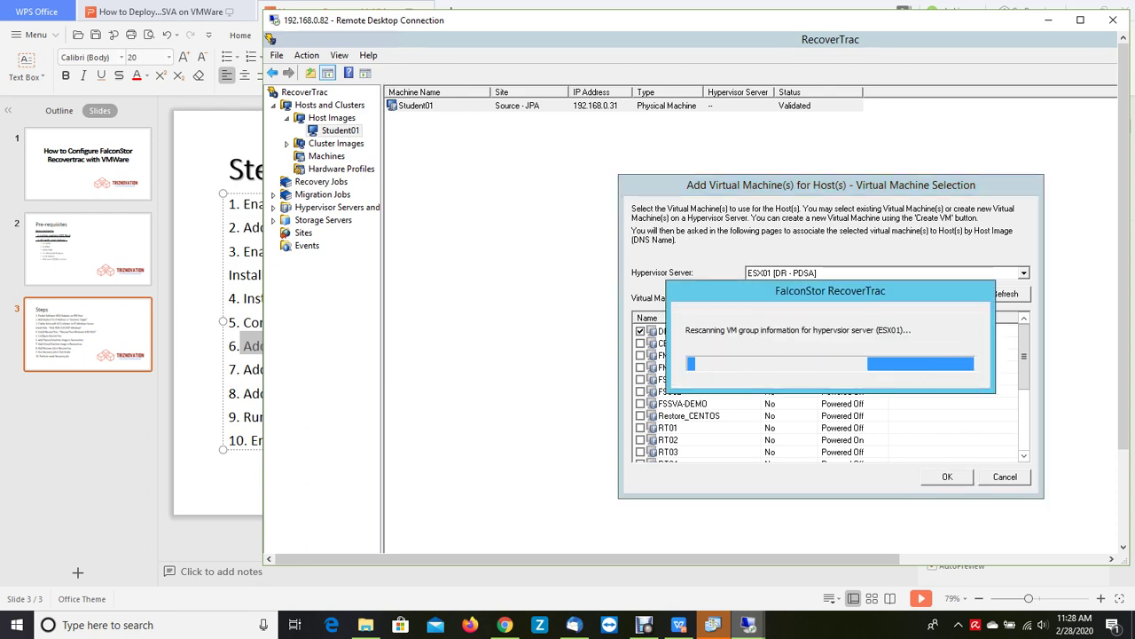
Step: Authenticate to the host at 192.168.0.31 and proceed to network bindings
key(Return)
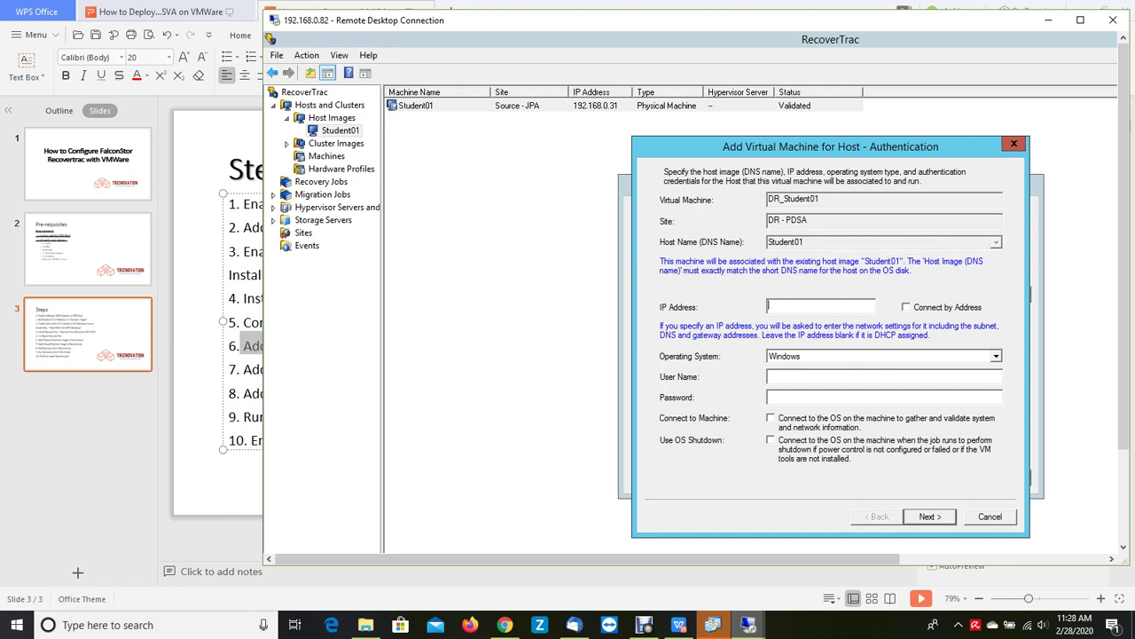
text(192.168.0.31)
key(Tab)
key(space)
key(Return)
Step: Give the adapter static IP 192.168.0.71, mask 255.255.255.0 and gateway 192.168.0.1
double_click(701, 252)
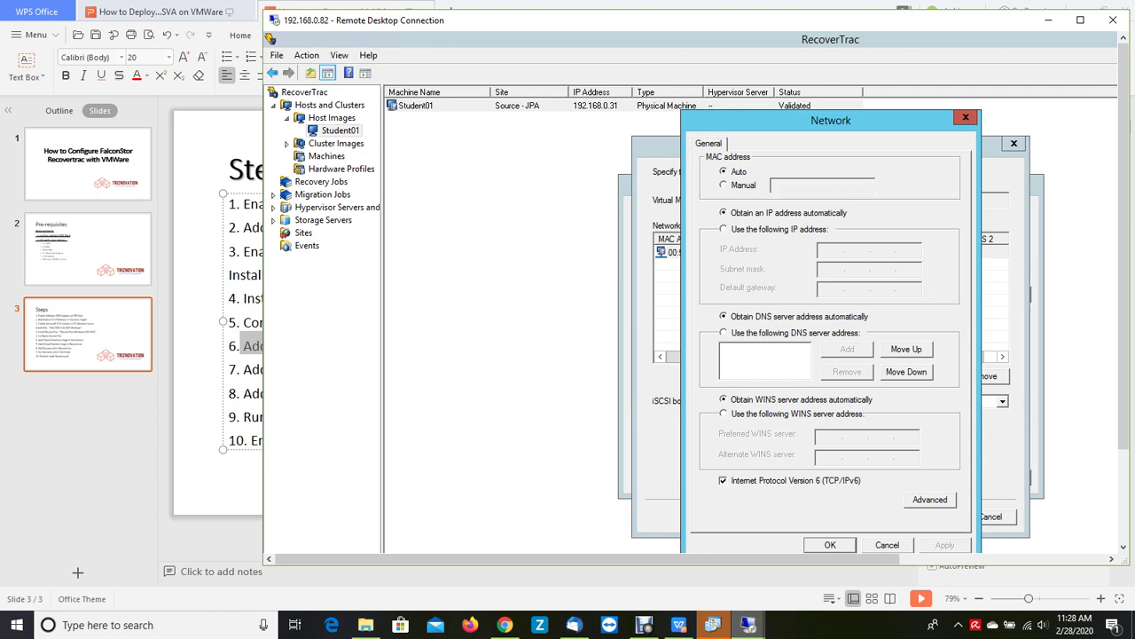
click(724, 229)
text(192.)
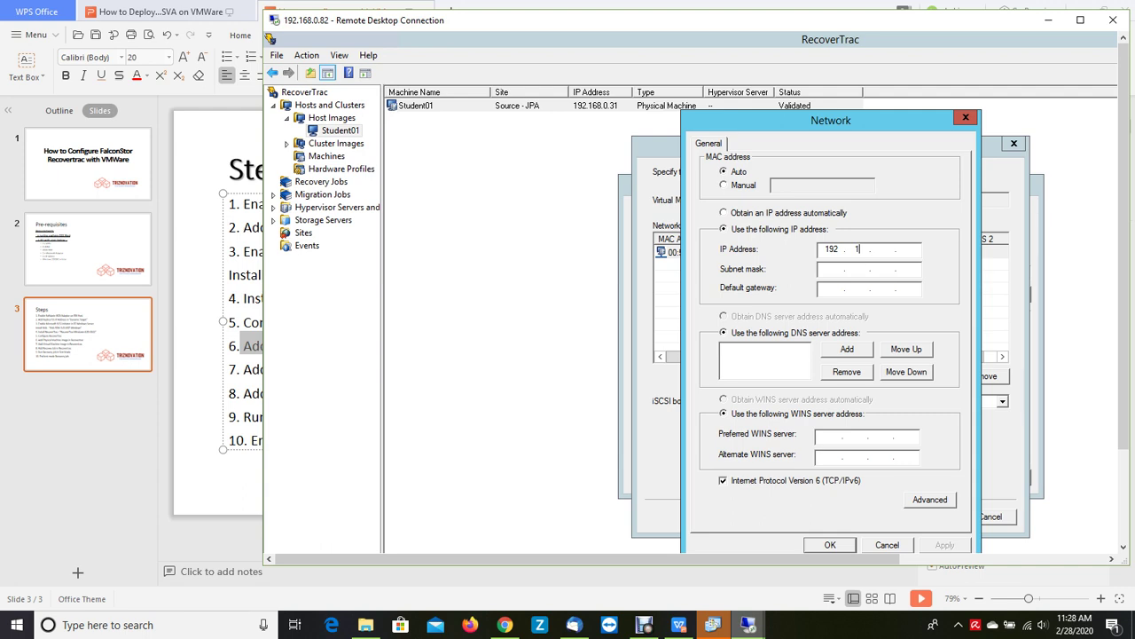
text(168.0.71)
key(Tab)
text(255 . 255 . 255 . 0)
key(Tab)
text(192.168.0.1)
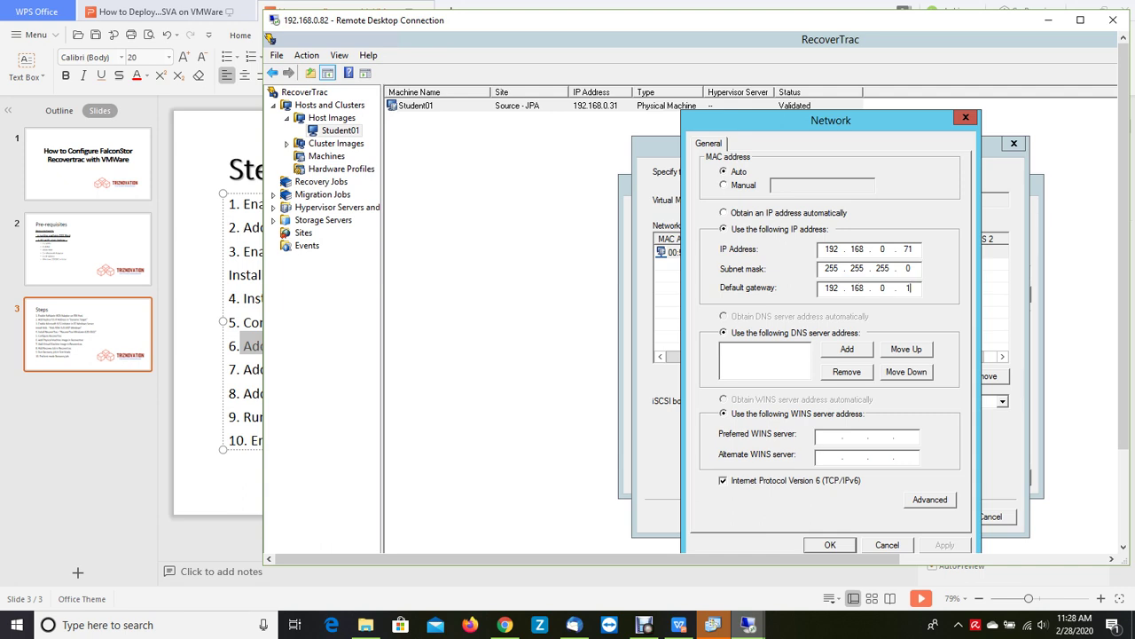
Step: Add DNS server 8.8.8.8, disable IPv6, save the binding, and finish past the SAN client step
click(847, 349)
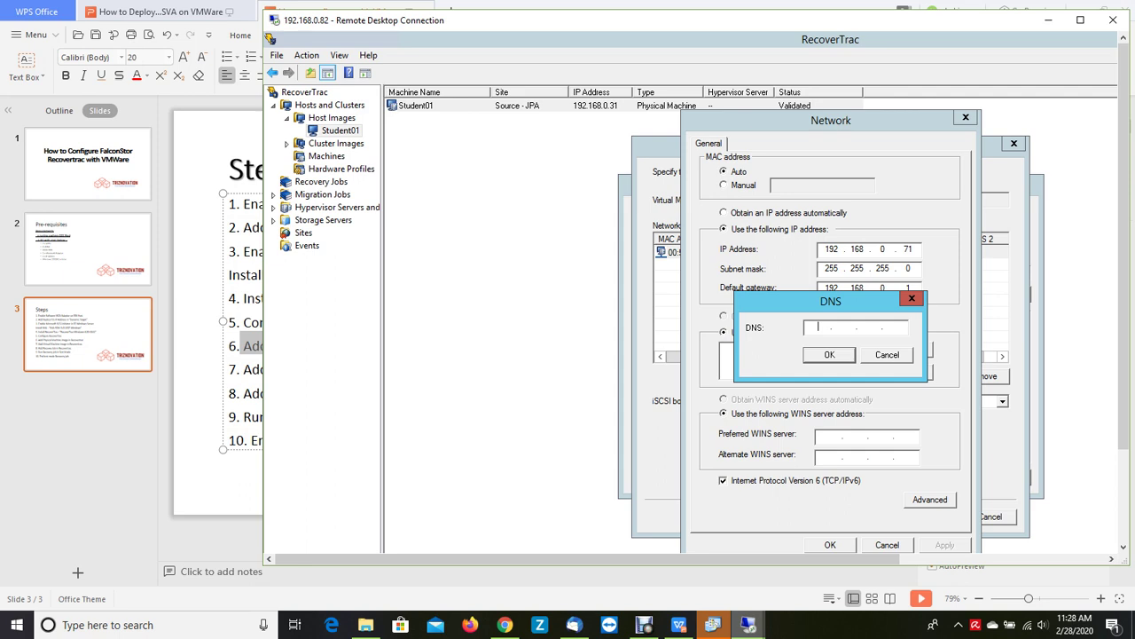
text(8.8.8.8)
key(Return)
click(723, 480)
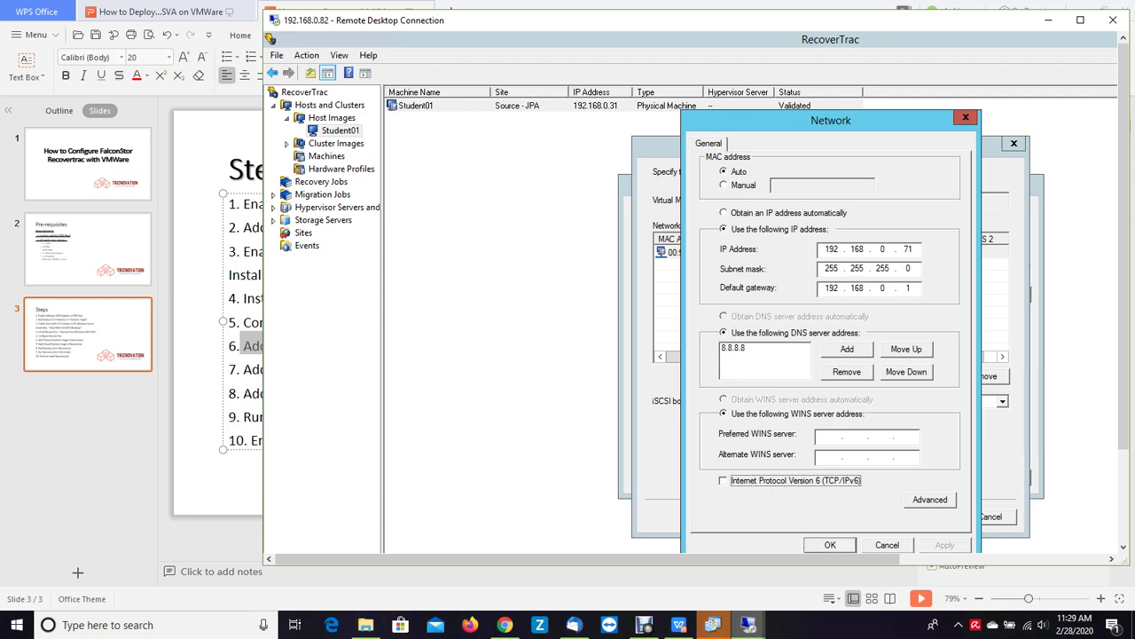
key(Return)
key(Return)
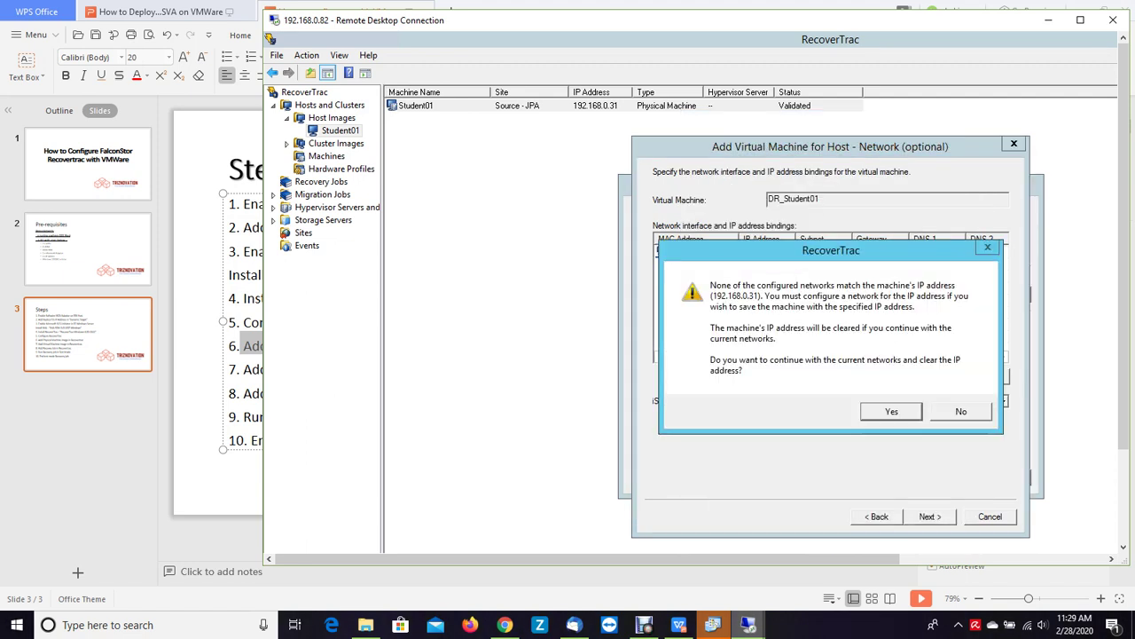
key(Return)
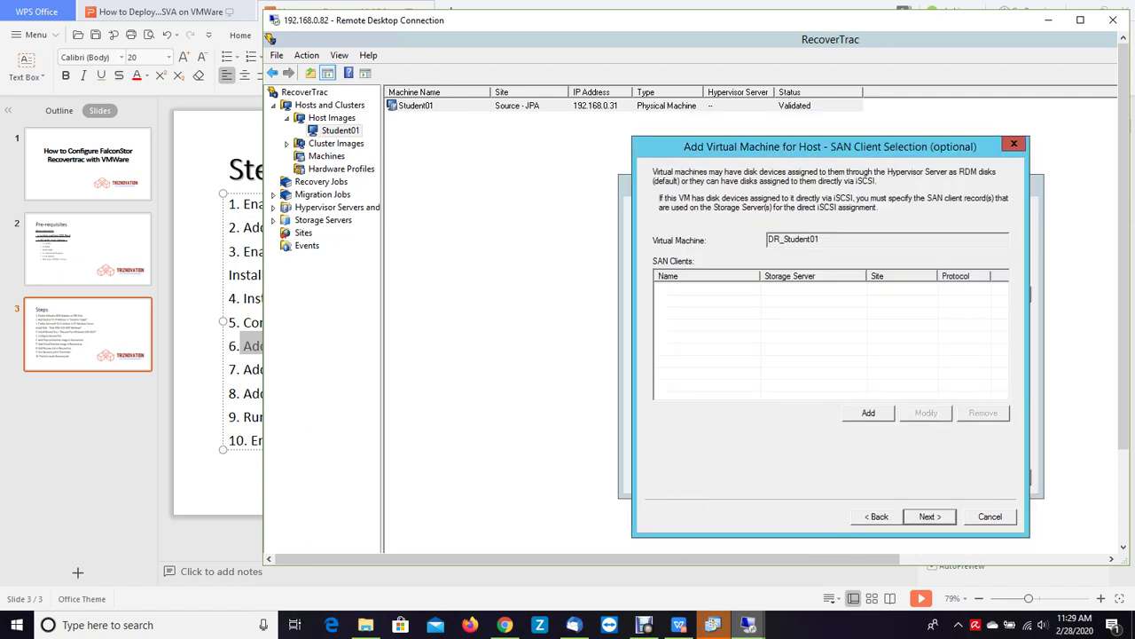
key(Return)
key(Return)
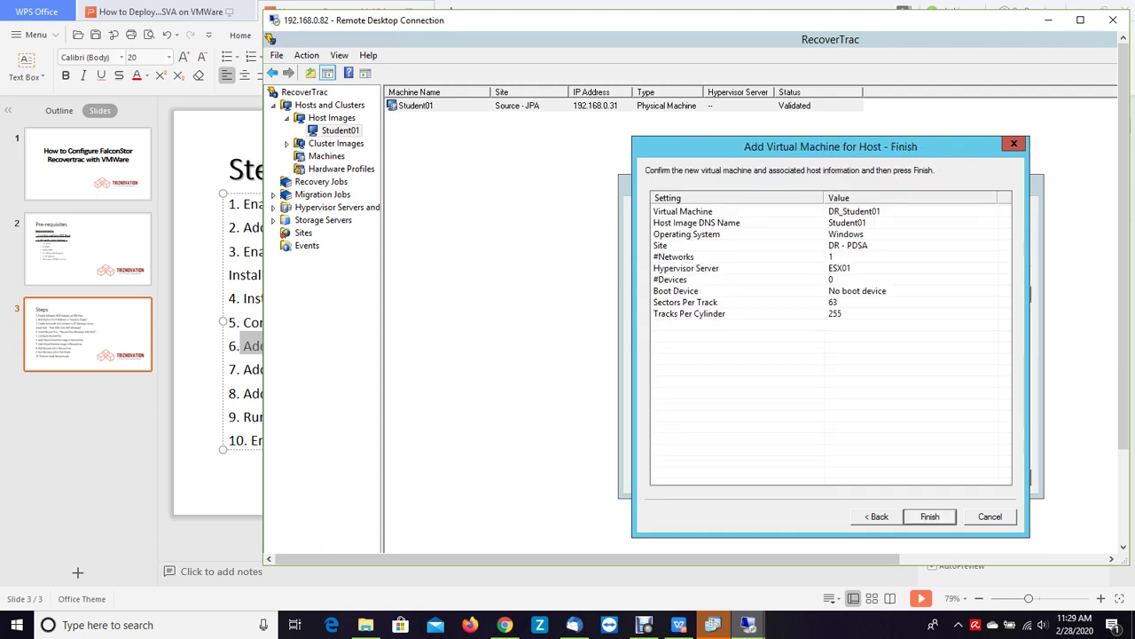
key(Return)
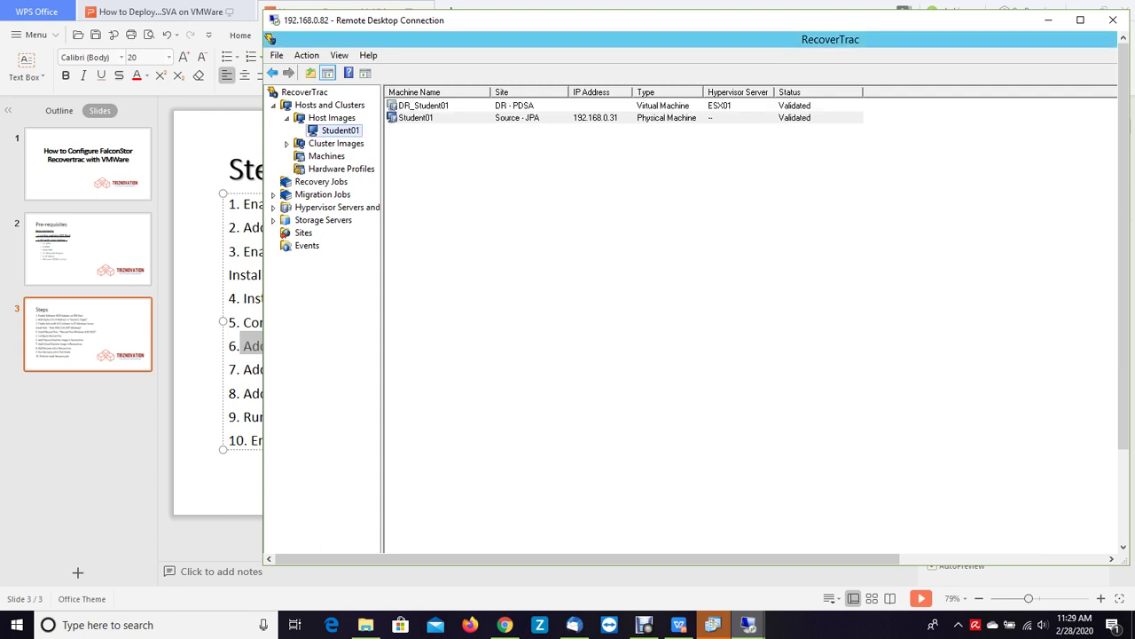
Step: Start a new recovery job from host image Student01 named DR_Student01
right_click(344, 131)
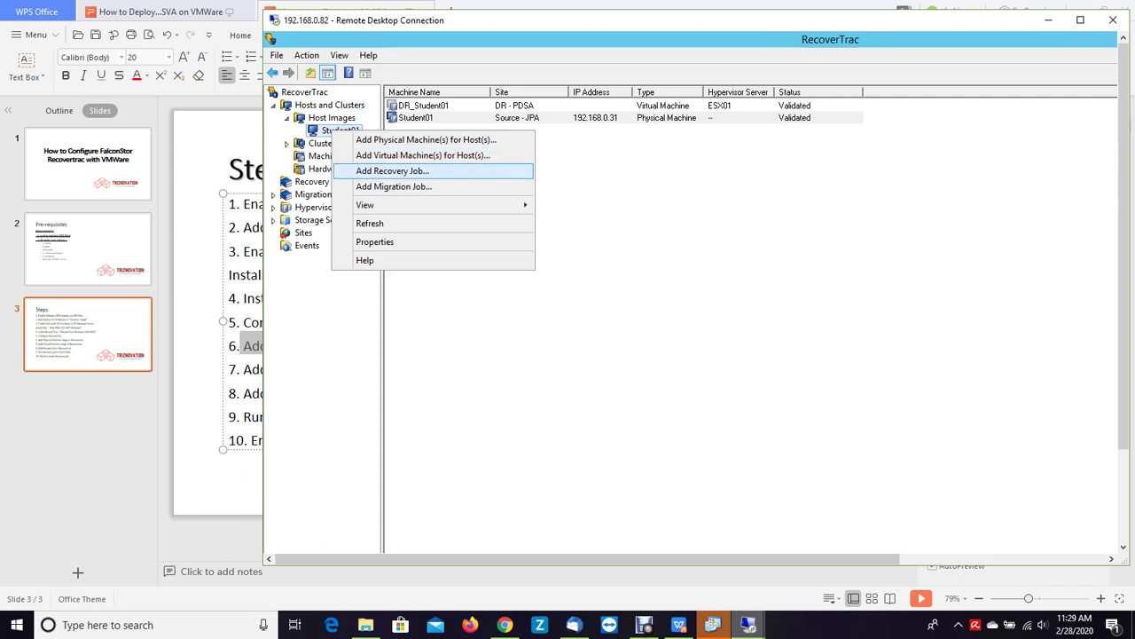
click(408, 170)
click(943, 534)
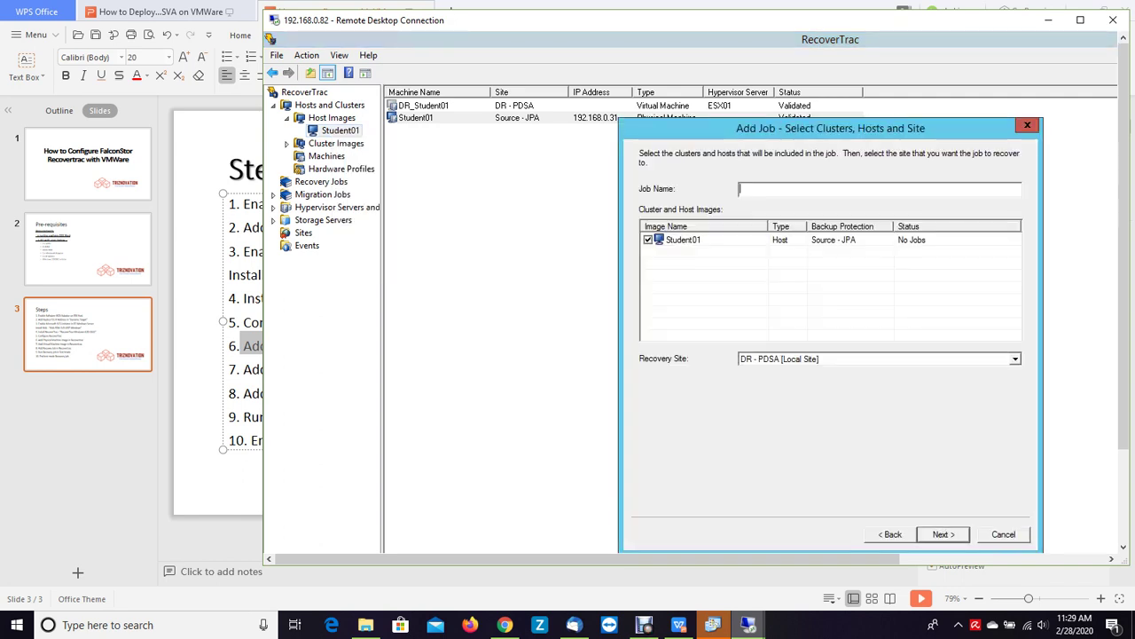
text(DR_Student01)
key(Return)
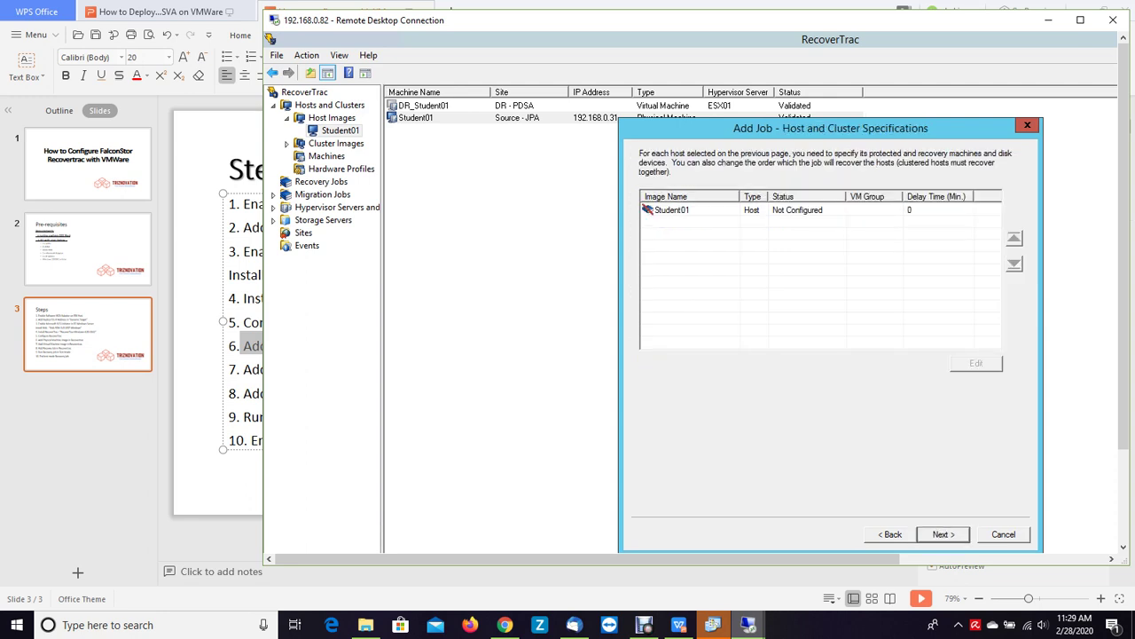
Step: Specify Student01 as the protected machine and accept the default recovery machine, disk and mode settings
click(975, 363)
click(664, 291)
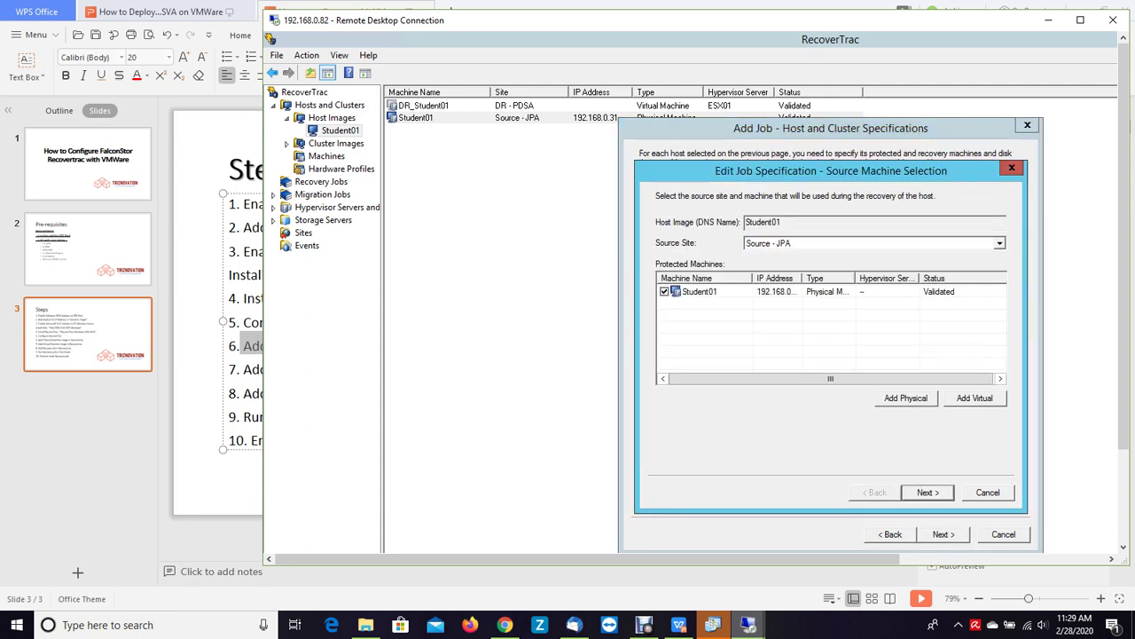
key(Return)
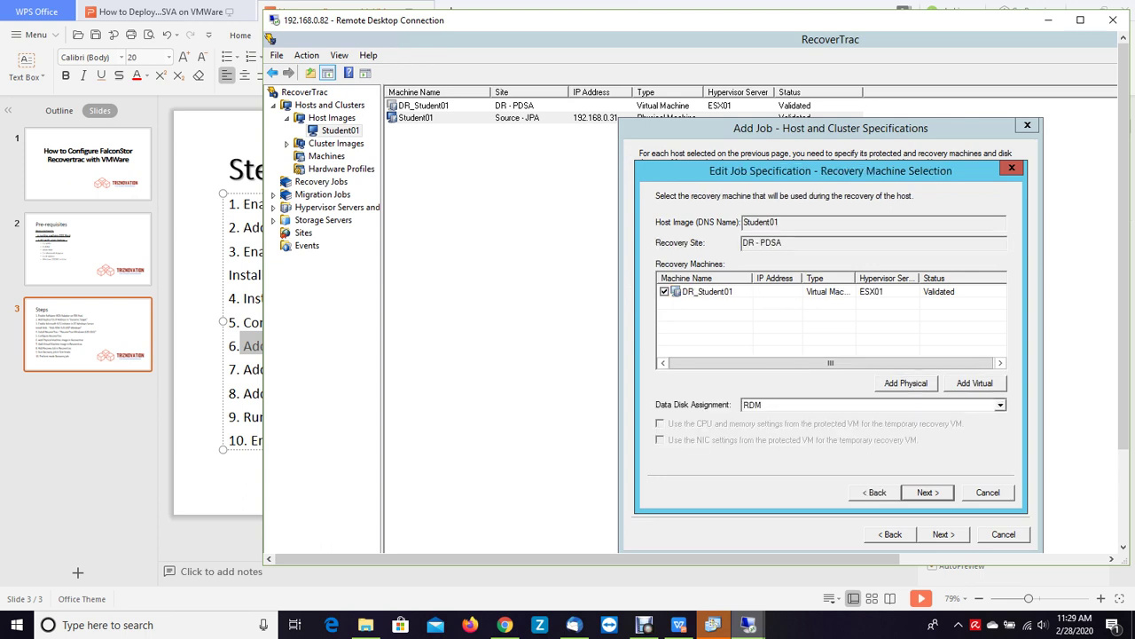
key(Return)
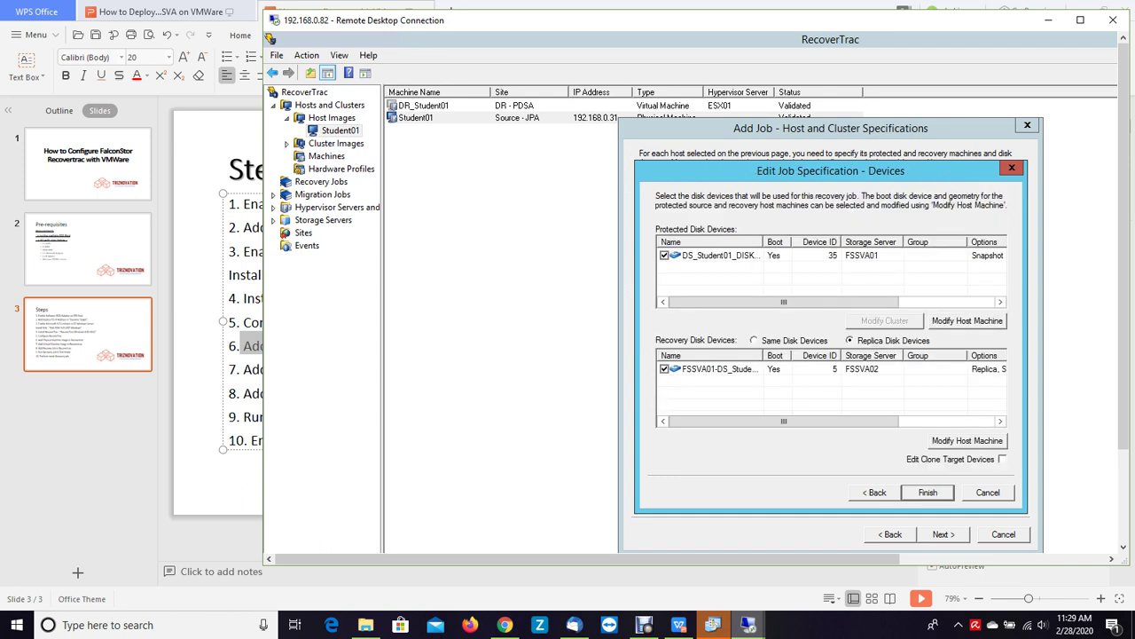
key(Return)
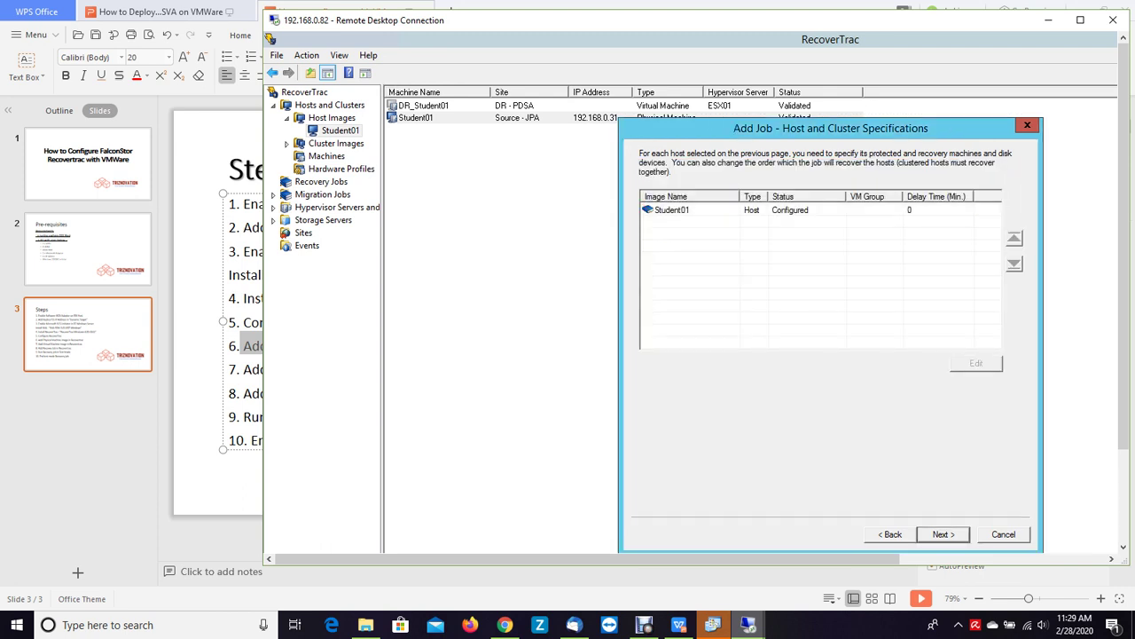
key(Return)
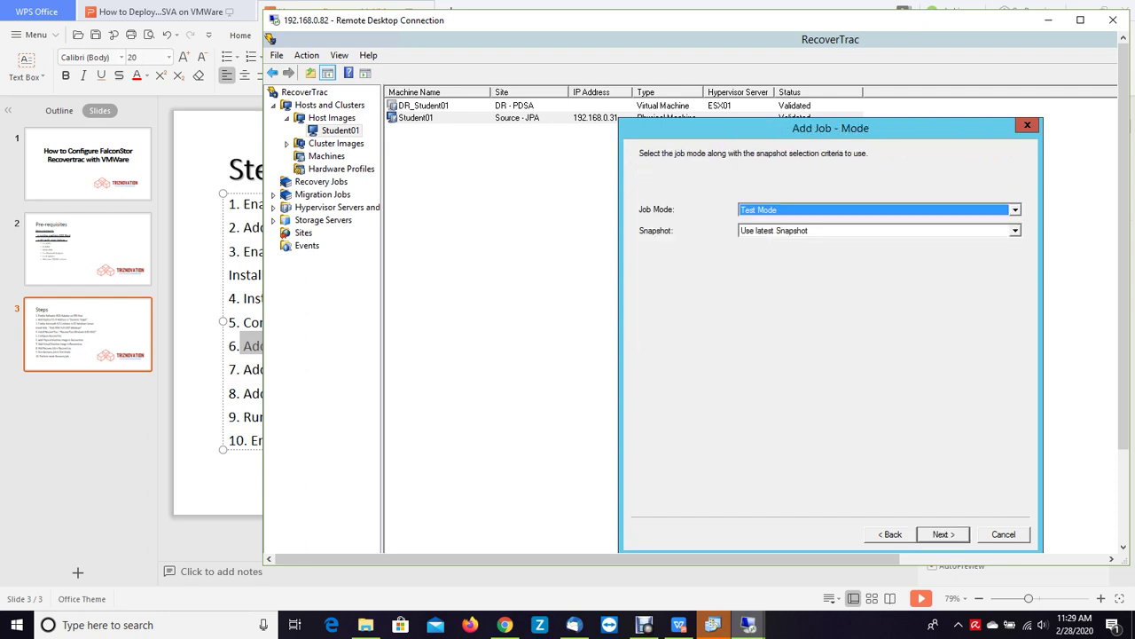
key(Return)
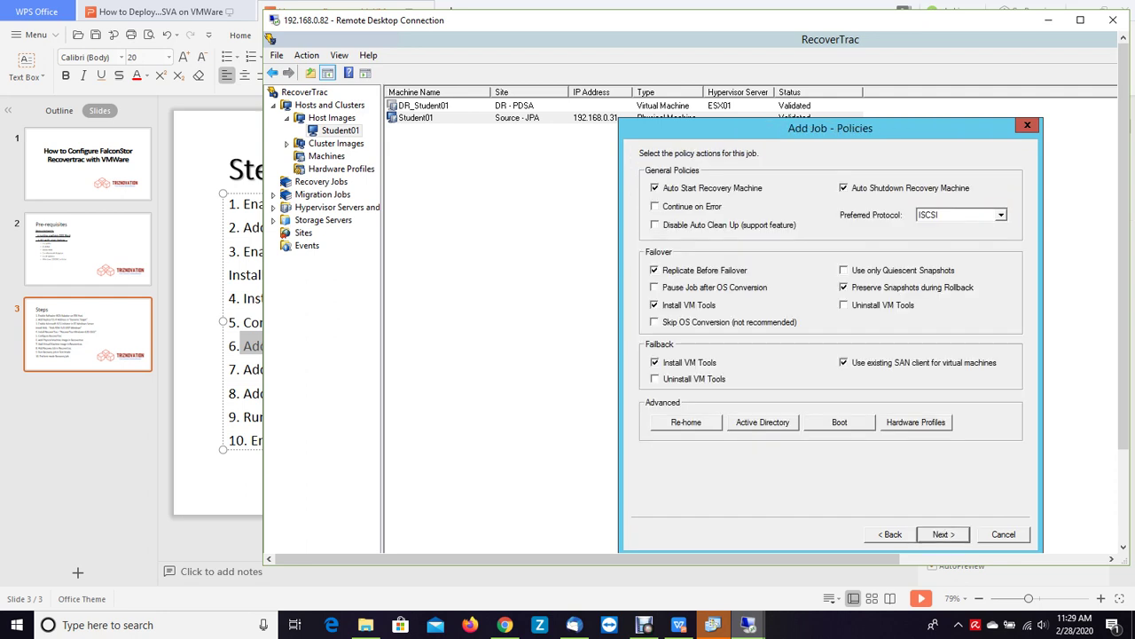
Step: Turn off Replicate Before Failover, Preserve Snapshots and Use existing SAN client, then create the unscheduled job
click(655, 270)
click(843, 287)
click(843, 362)
click(943, 534)
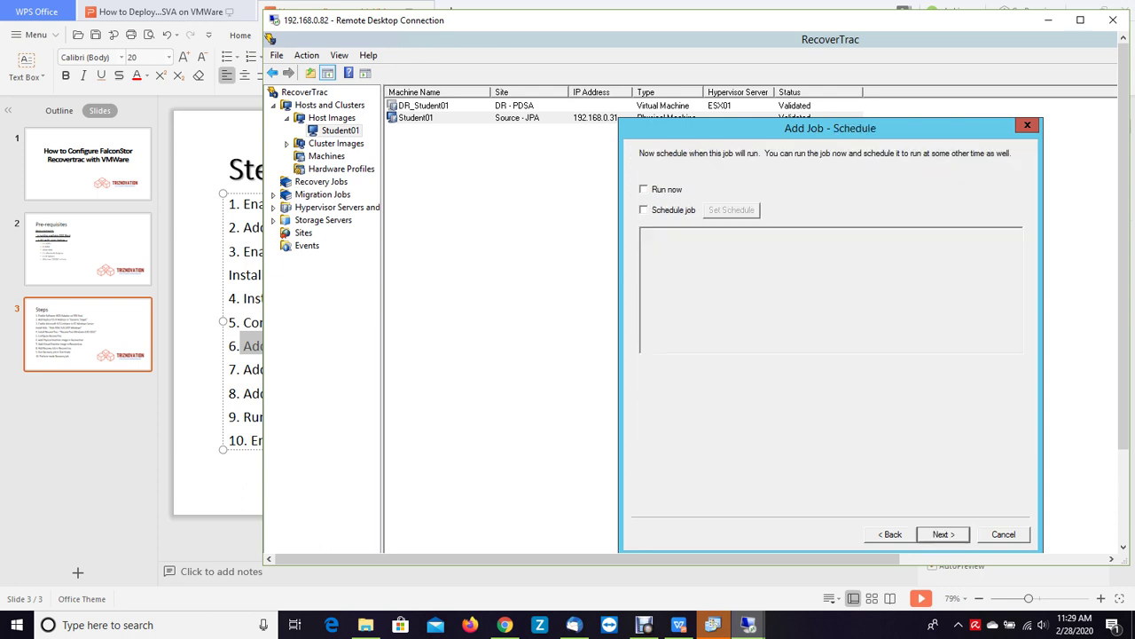
click(943, 534)
click(940, 533)
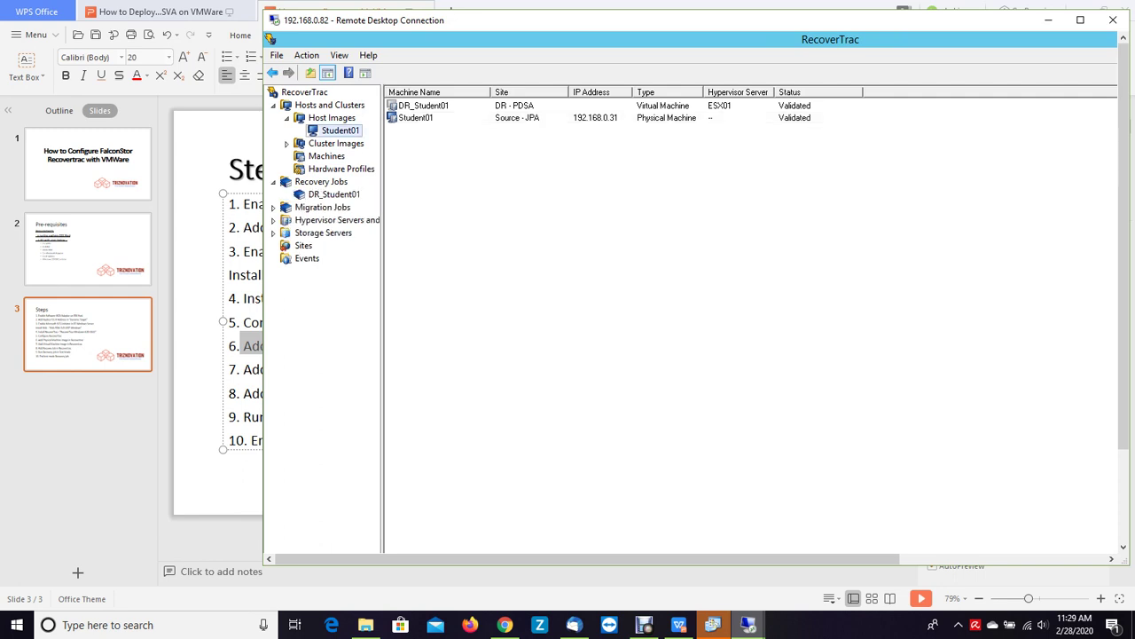
click(334, 194)
Step: Run the DR_Student01 job in Test Mode using the latest snapshot
click(321, 181)
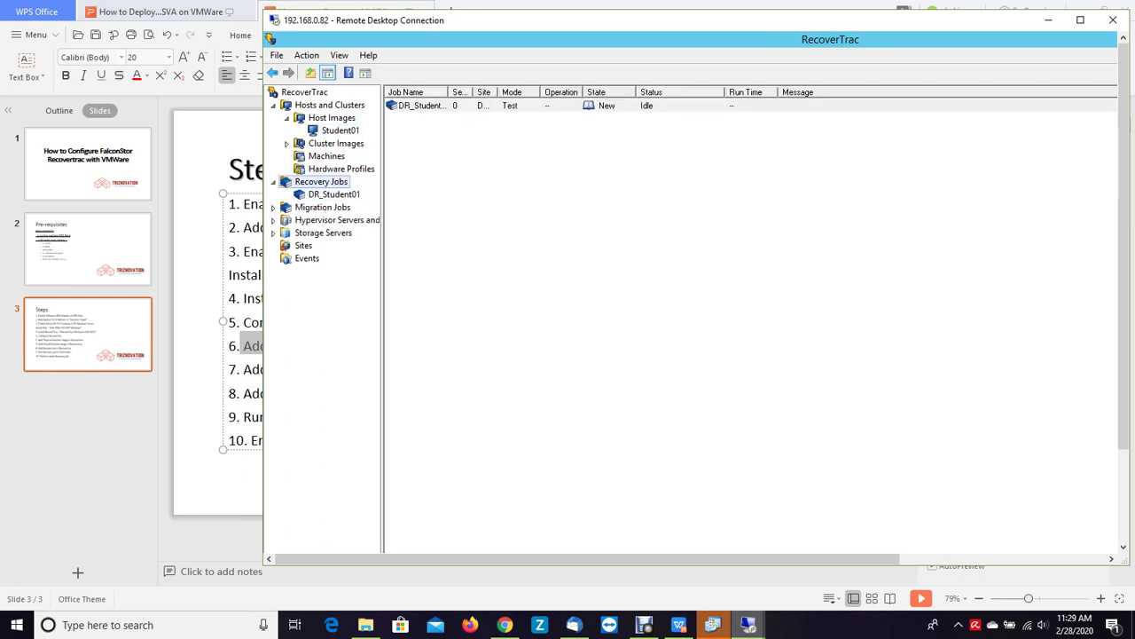
click(423, 106)
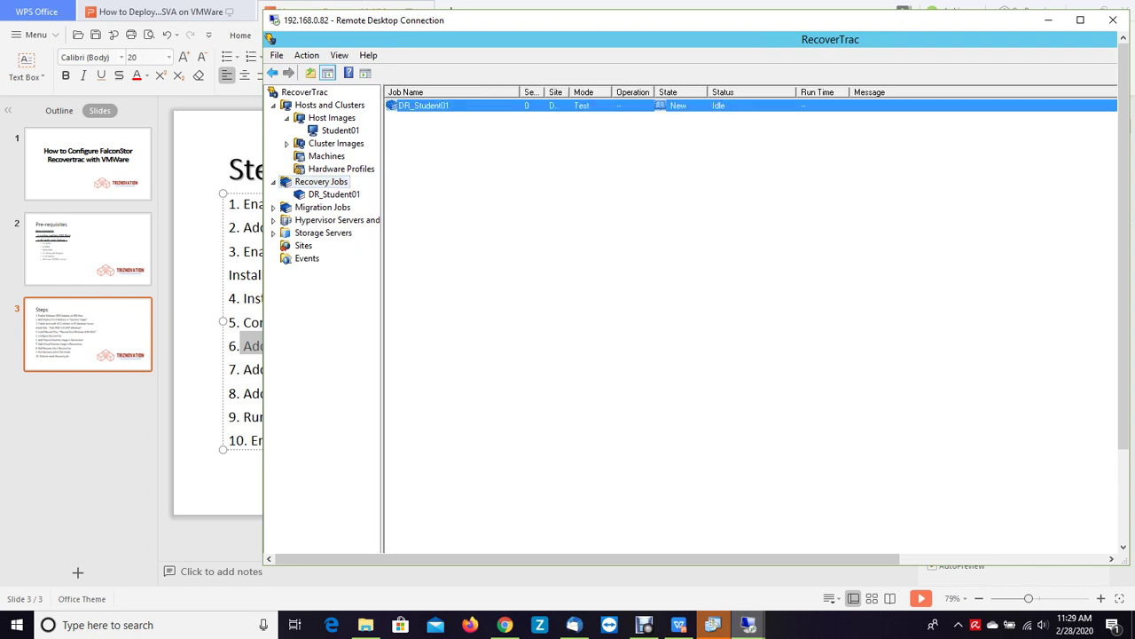
right_click(444, 105)
click(479, 112)
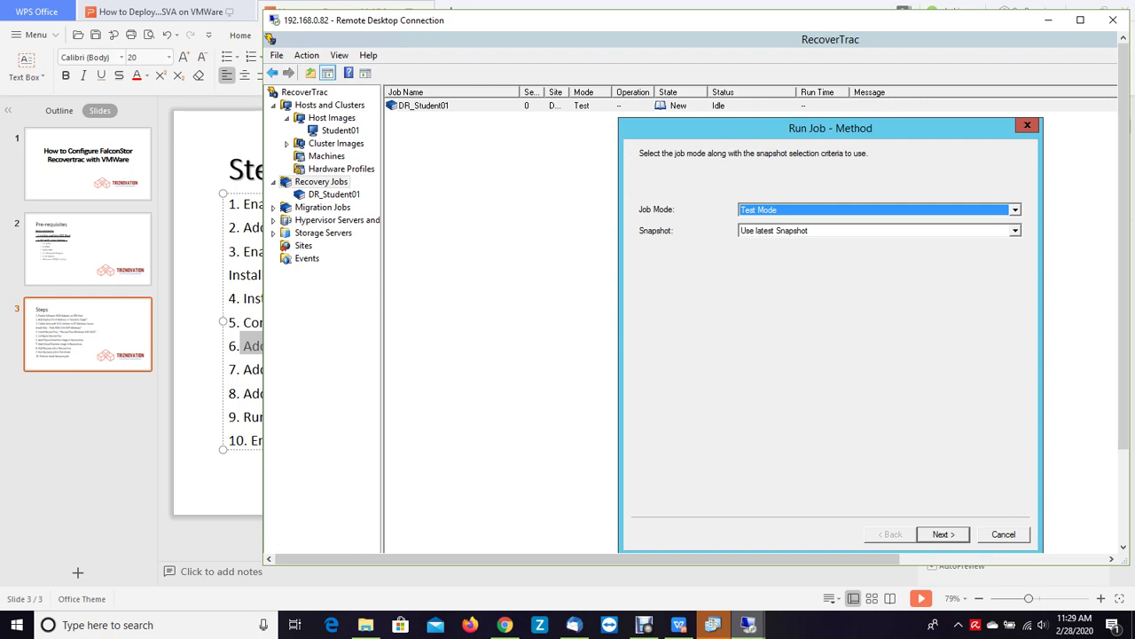
key(Return)
Step: In the presentation slides, move the highlight from step 6 to step 9, Run Recovery job in Test Mode
click(678, 625)
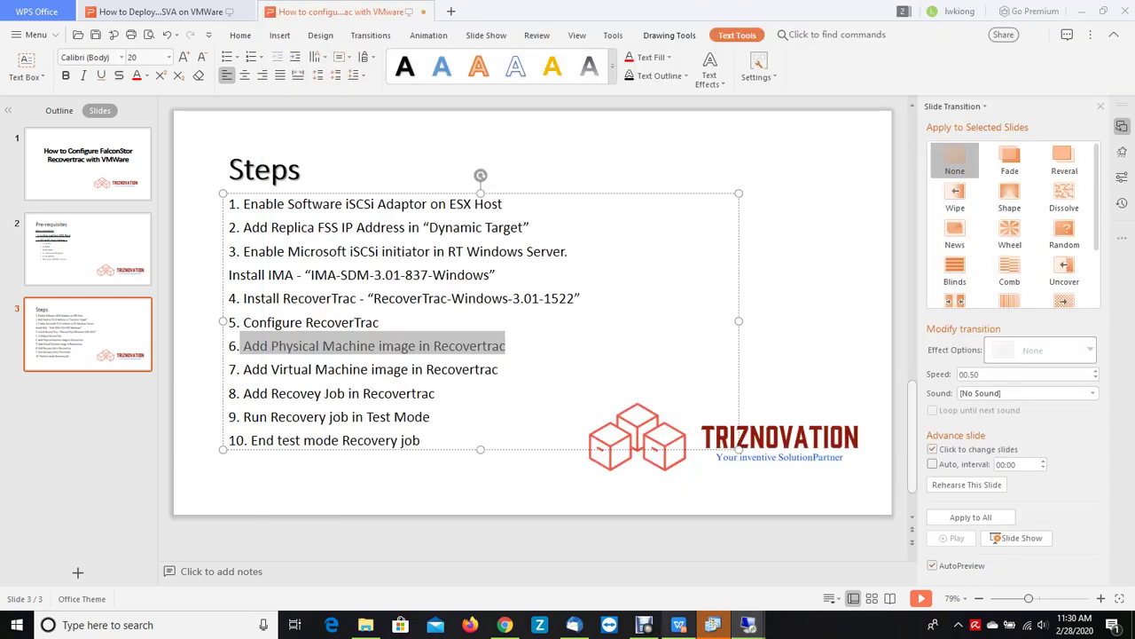
click(448, 369)
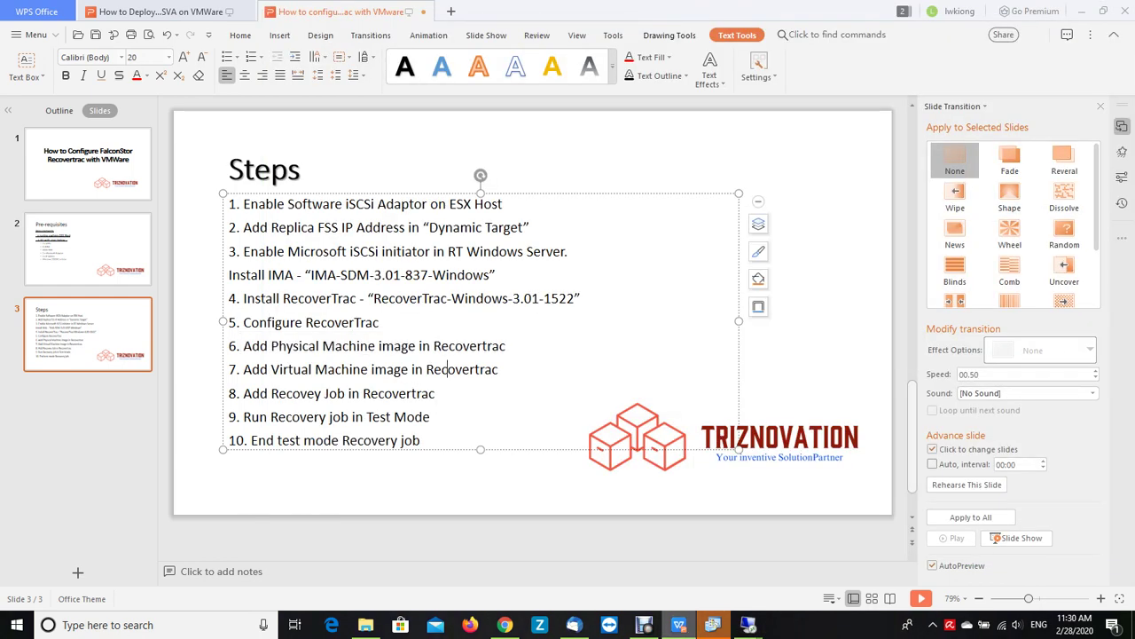
drag(431, 417, 243, 417)
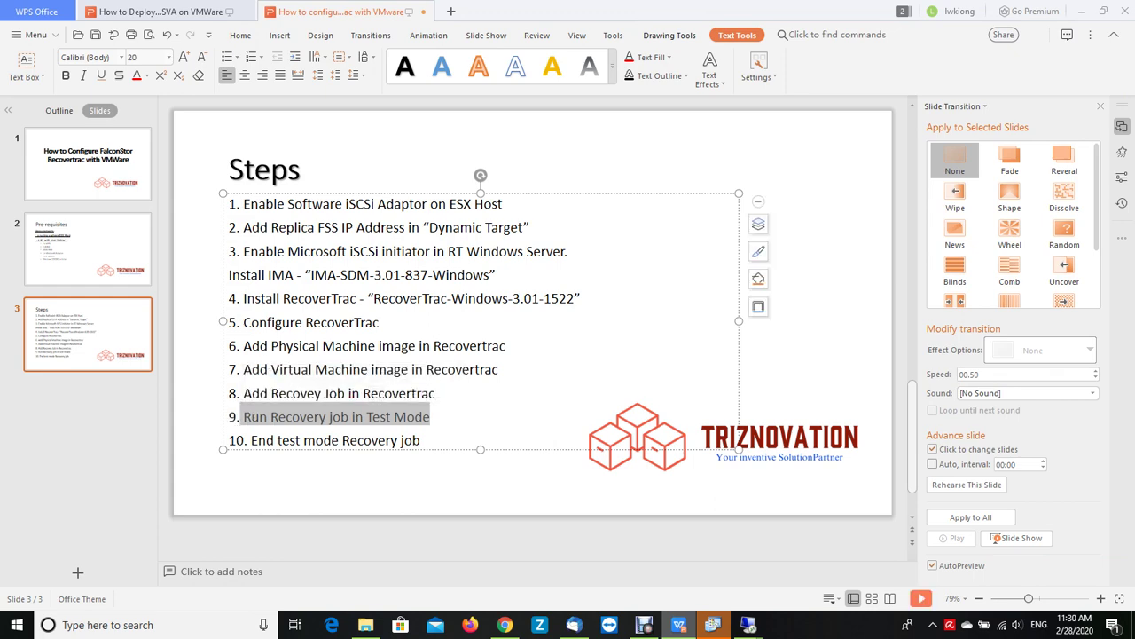
Step: Back in RecoverTrac, launch the DR_Student01 test run
mouse_move(747, 625)
click(814, 557)
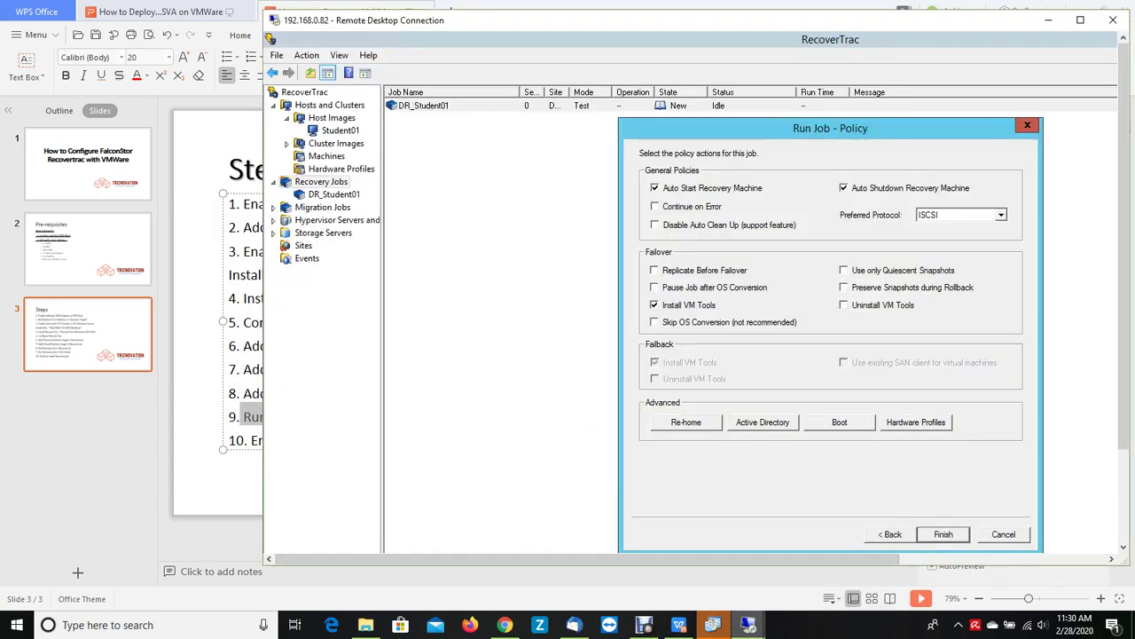
key(Return)
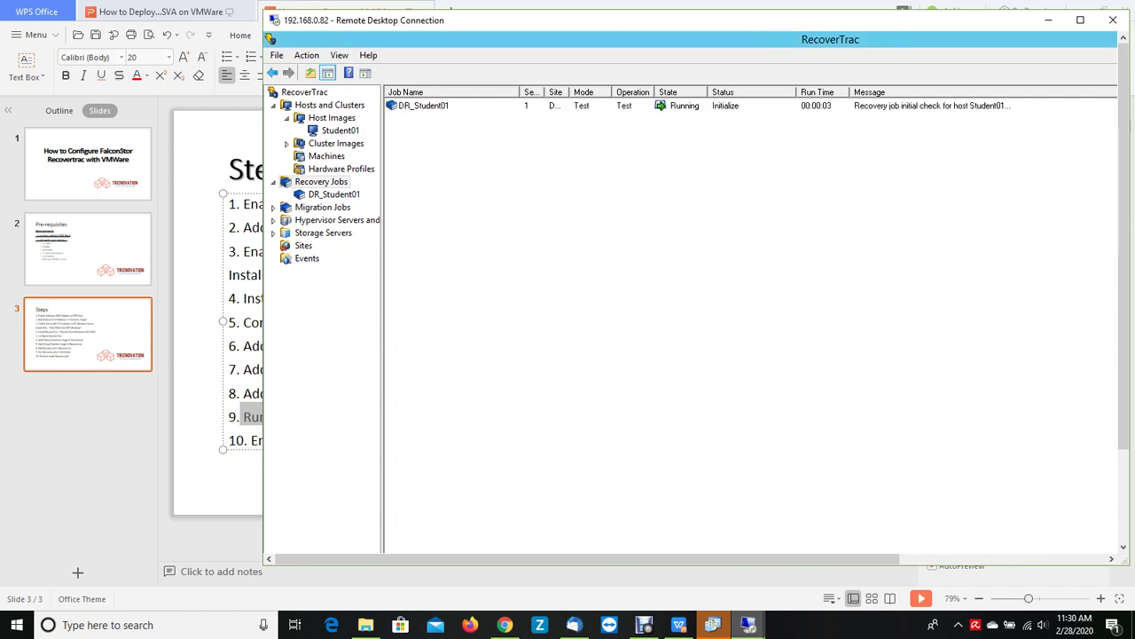
click(424, 106)
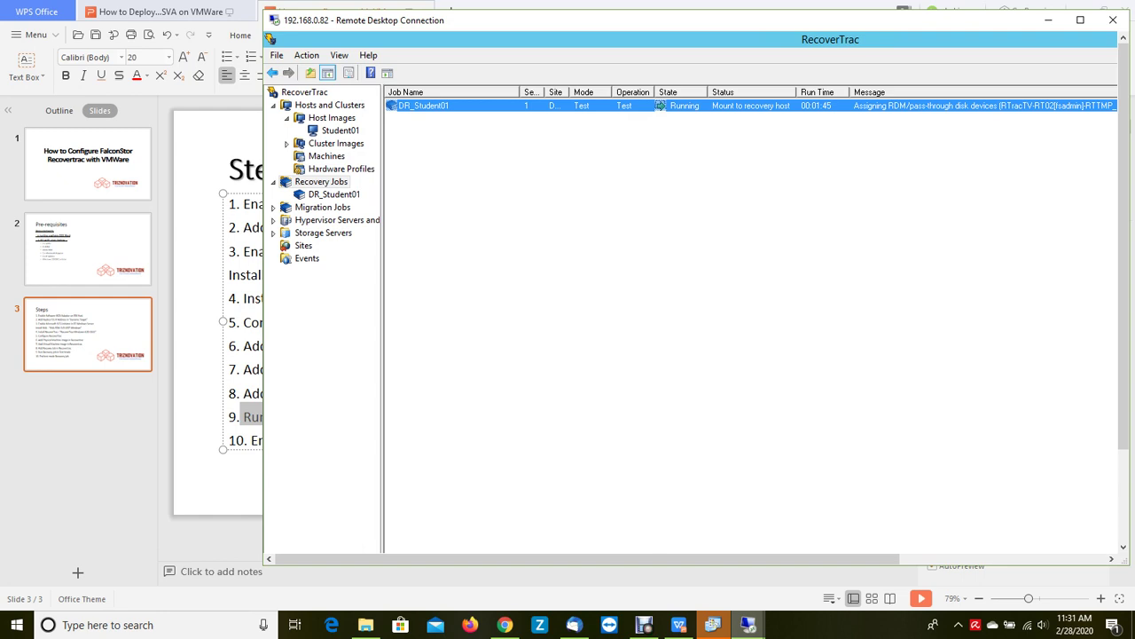
Step: Confirm success in the DR_Student01 job's History tab, then switch to Chrome's ESXi tab
key(ctrl+alt+Break)
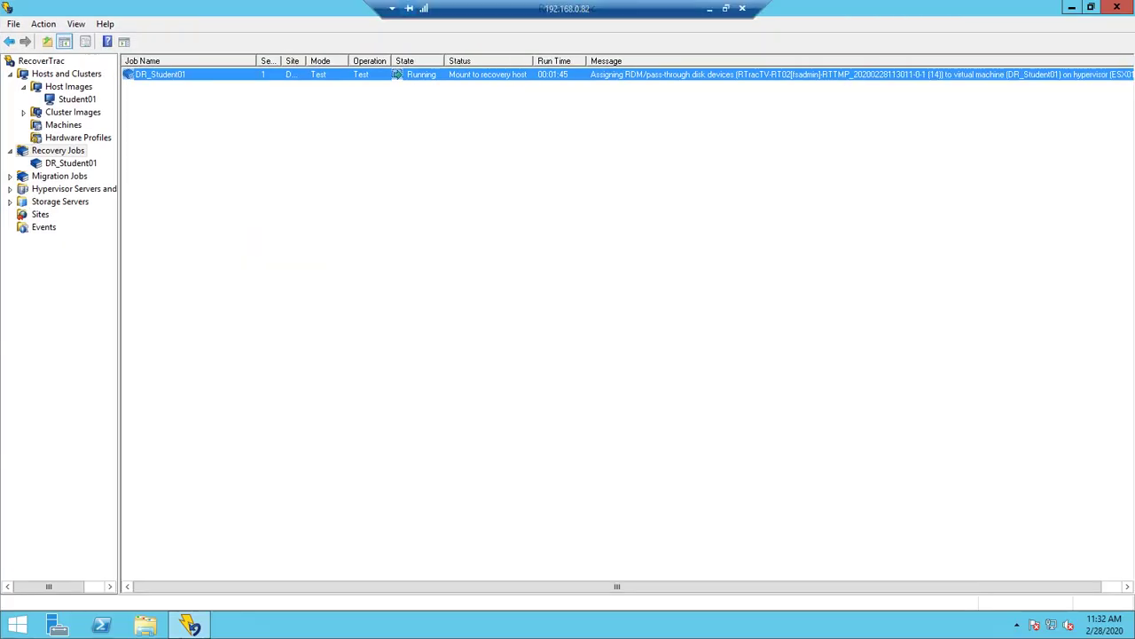
scroll(627, 328, right, 1)
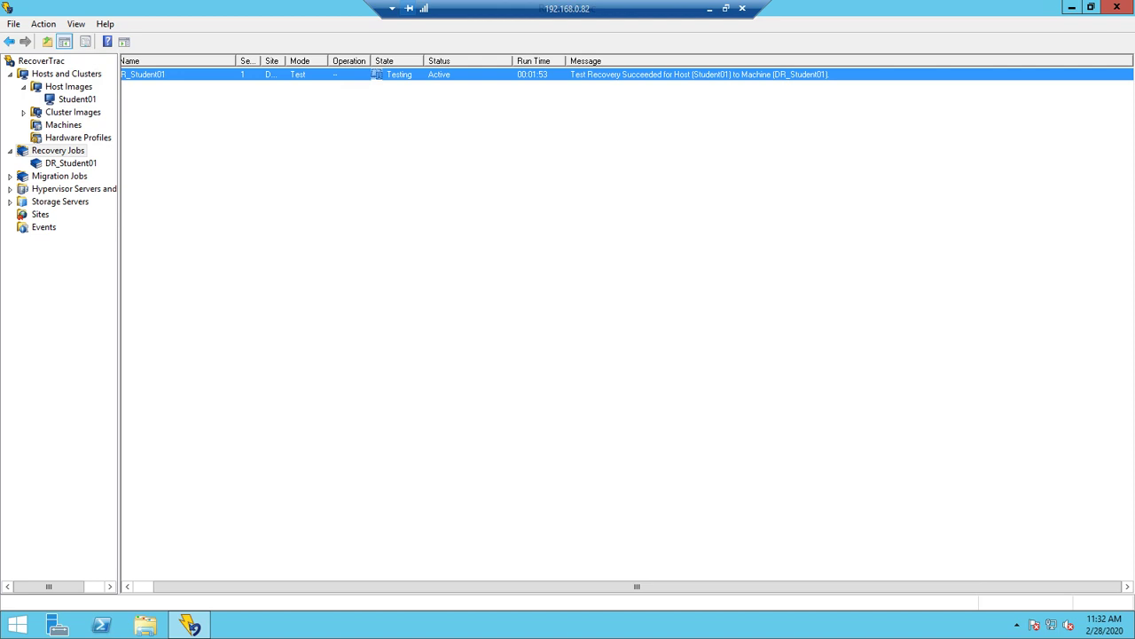
key(Return)
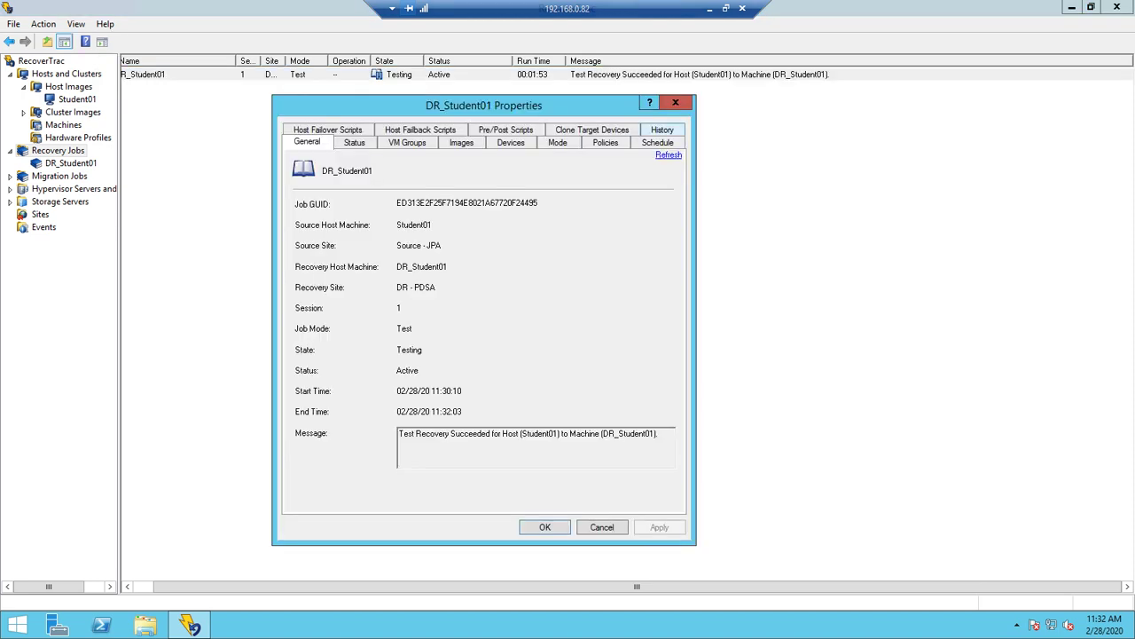
click(662, 130)
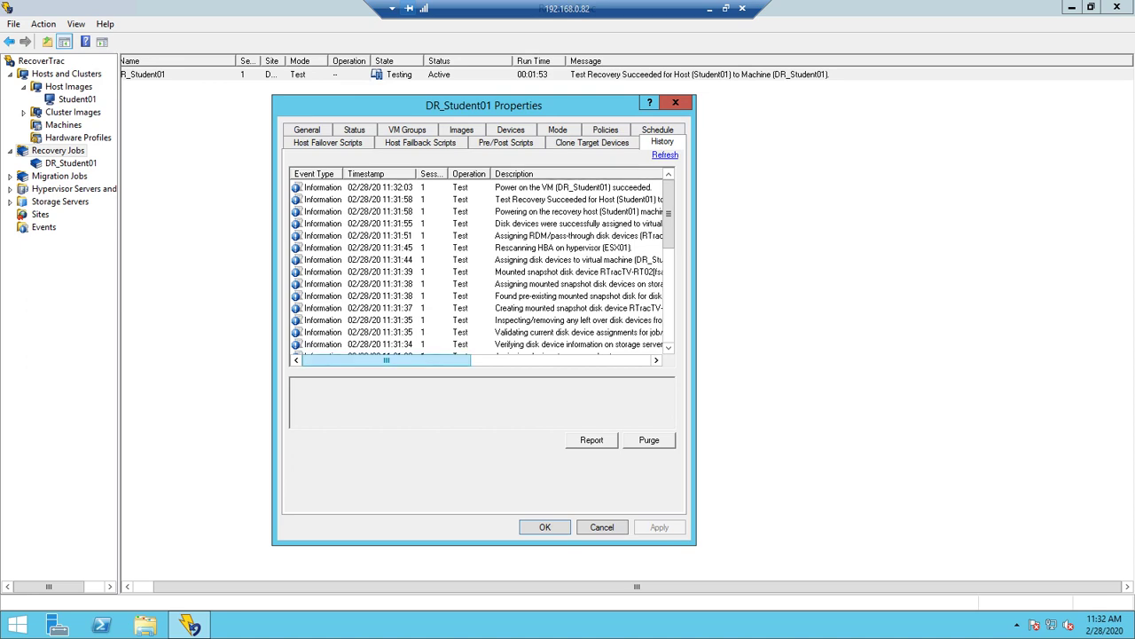
mouse_move(387, 359)
mouse_down()
mouse_move(440, 359)
mouse_move(398, 359)
mouse_up()
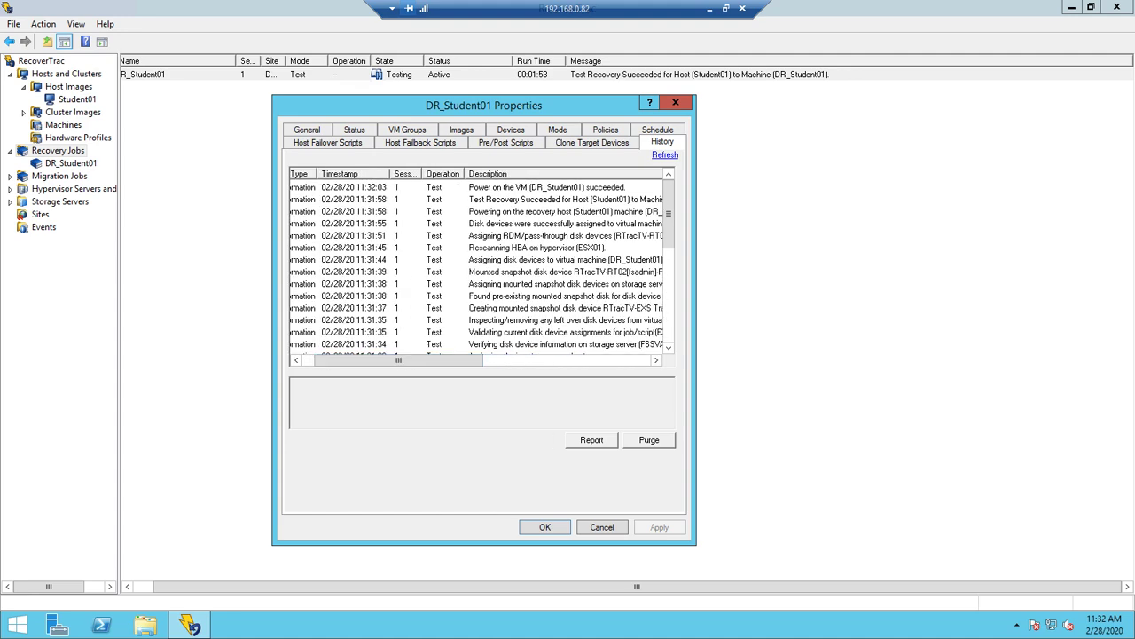
click(603, 527)
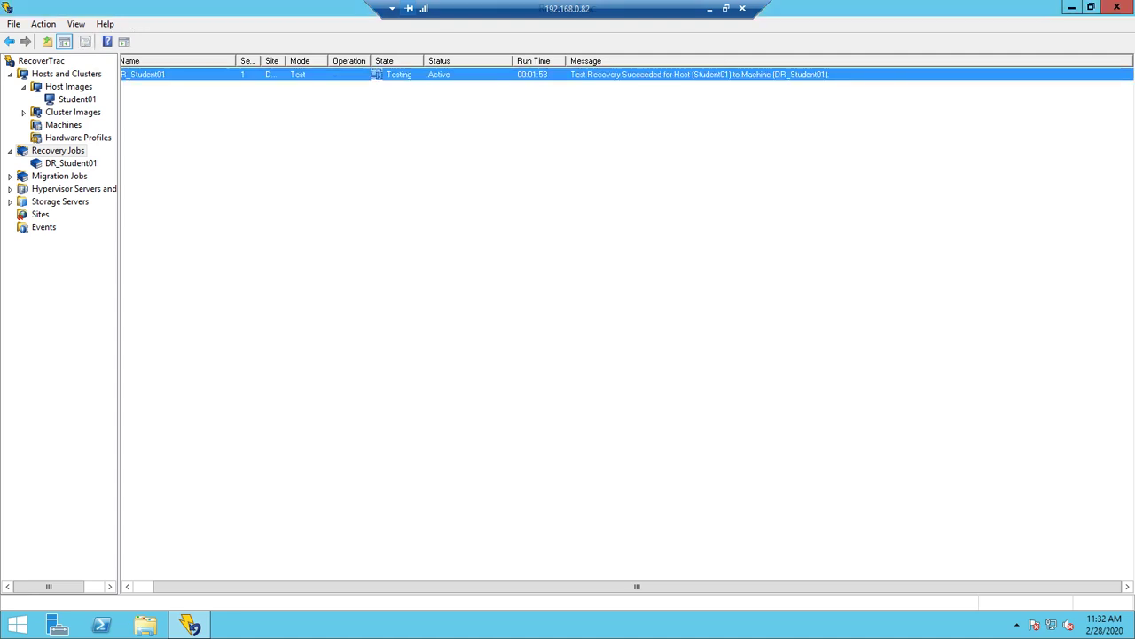
click(709, 8)
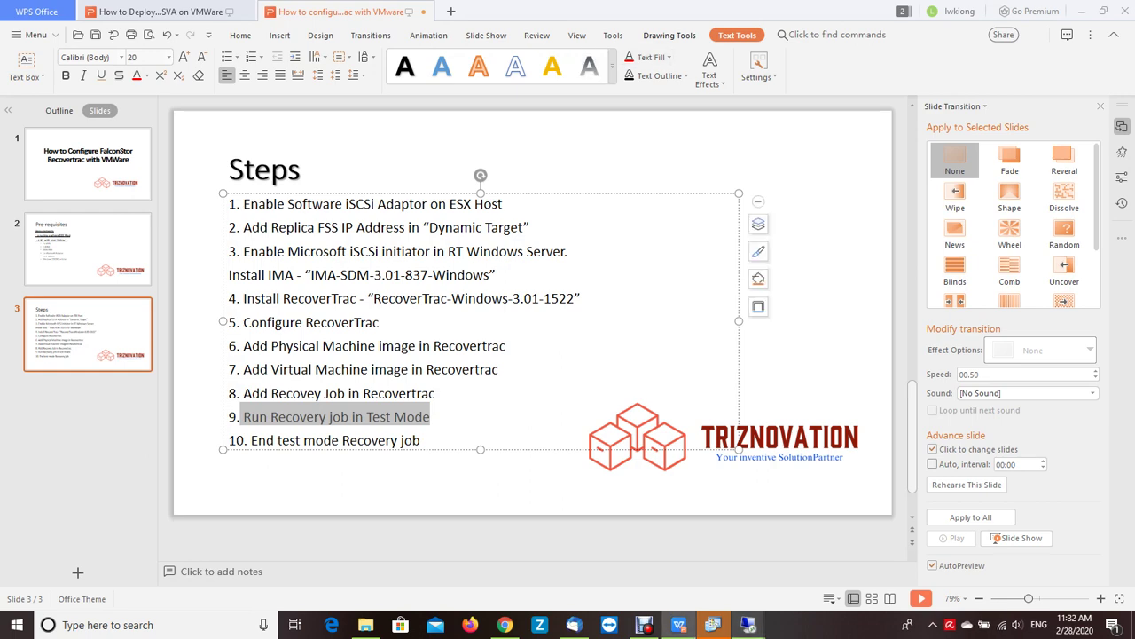
click(505, 625)
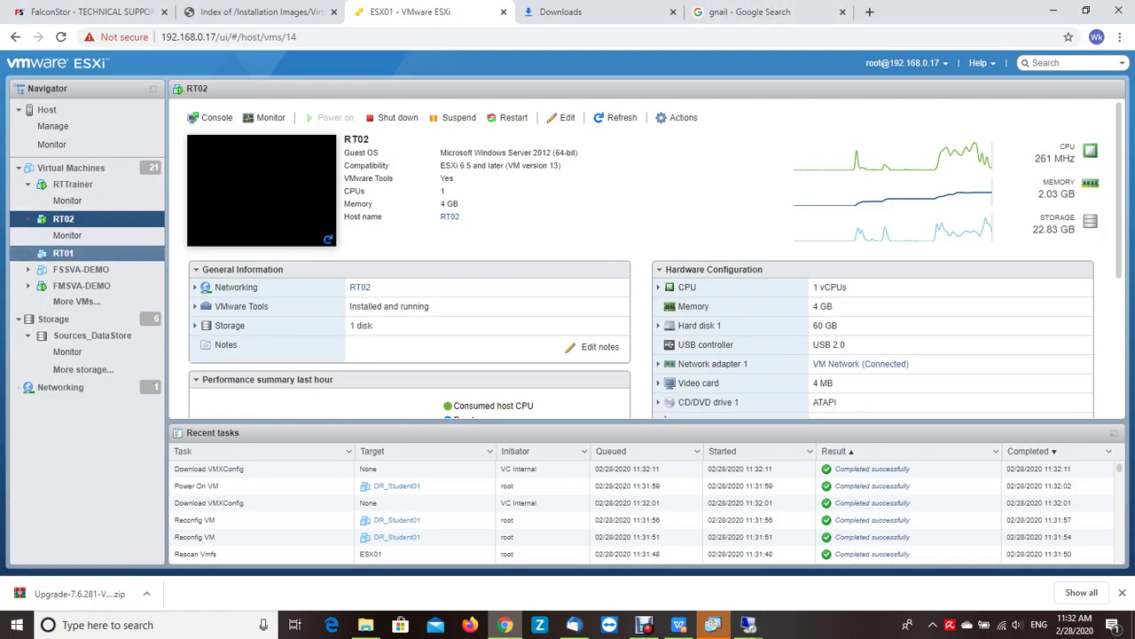
Step: Open the DR_Student01 VM console from the ESXi virtual machines list
click(71, 167)
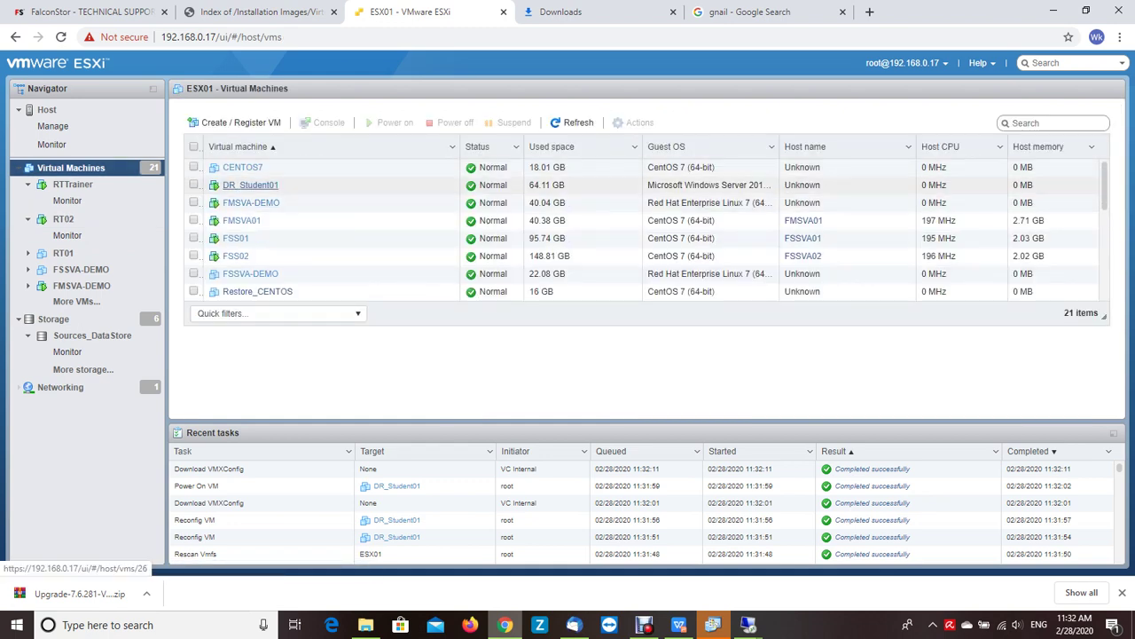
click(250, 184)
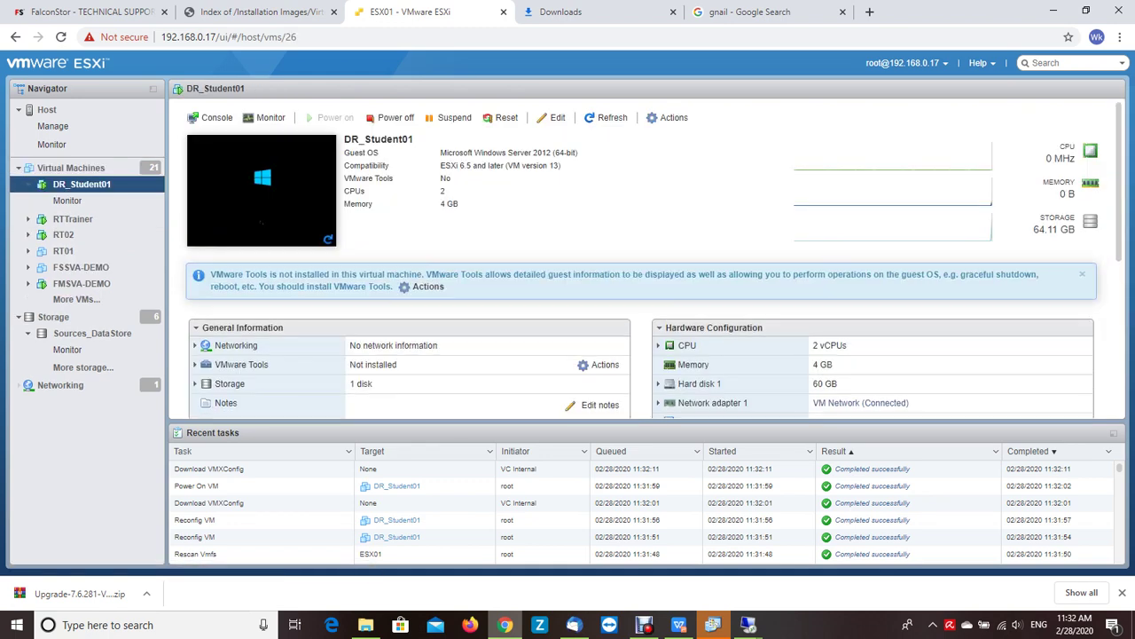
click(257, 182)
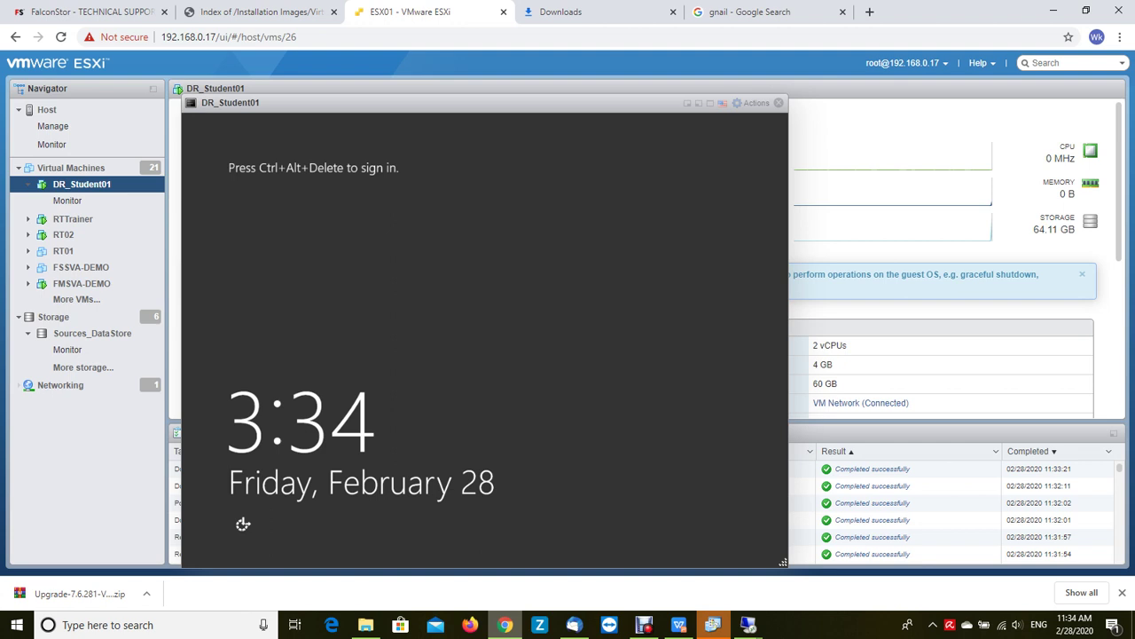
Step: Send Ctrl-Alt-Delete to the guest via Actions > Guest OS > Send keys
click(752, 103)
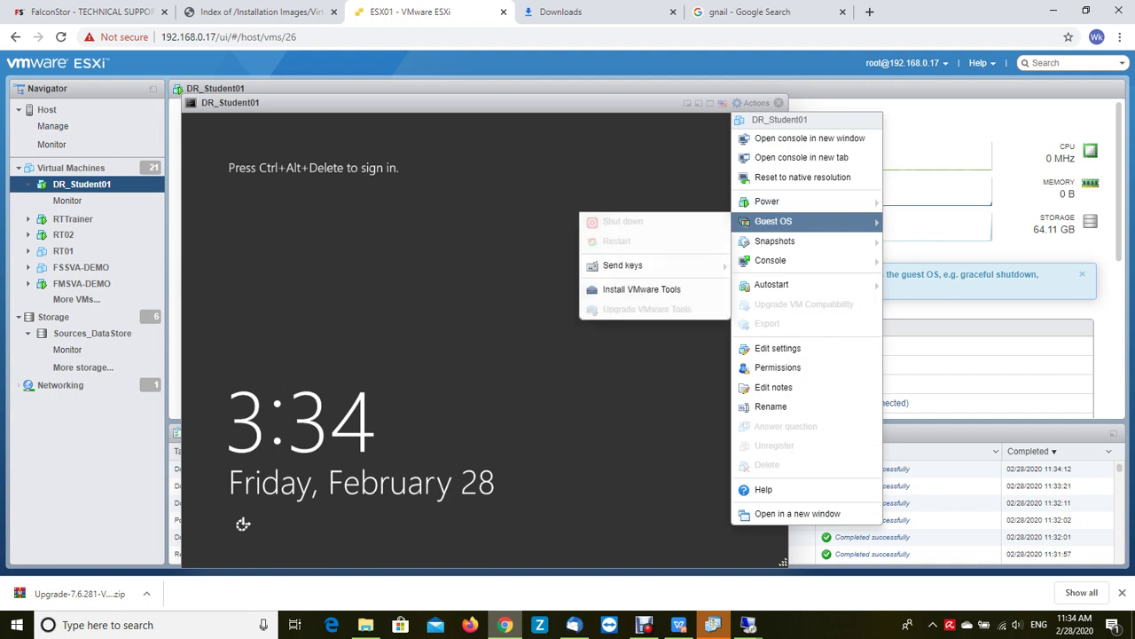
mouse_move(774, 241)
mouse_move(774, 221)
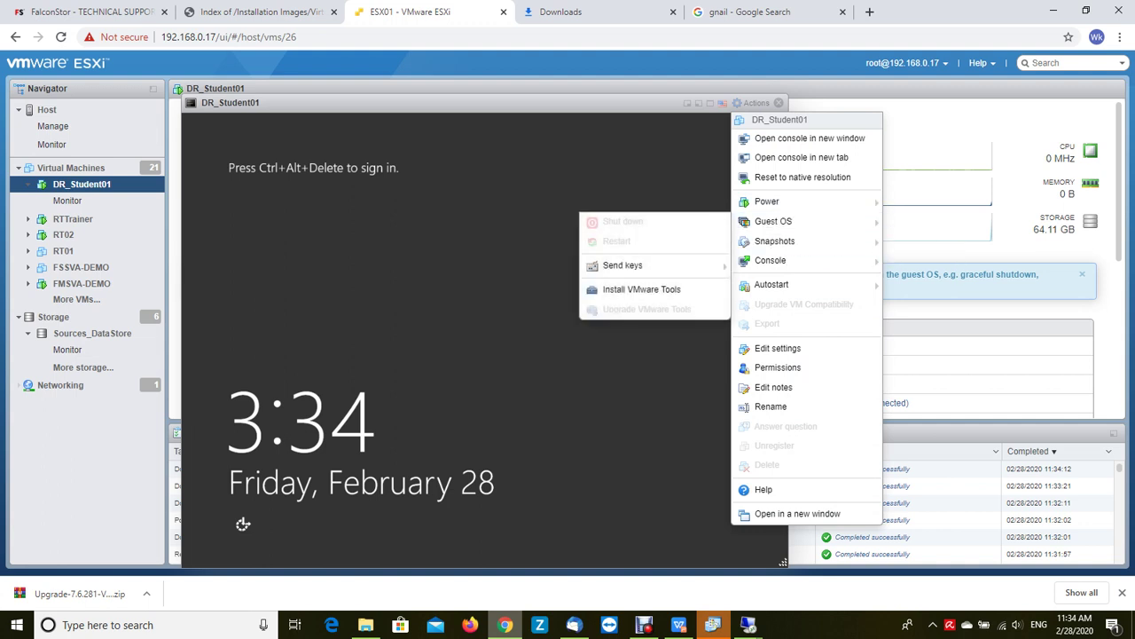
mouse_move(623, 266)
click(477, 266)
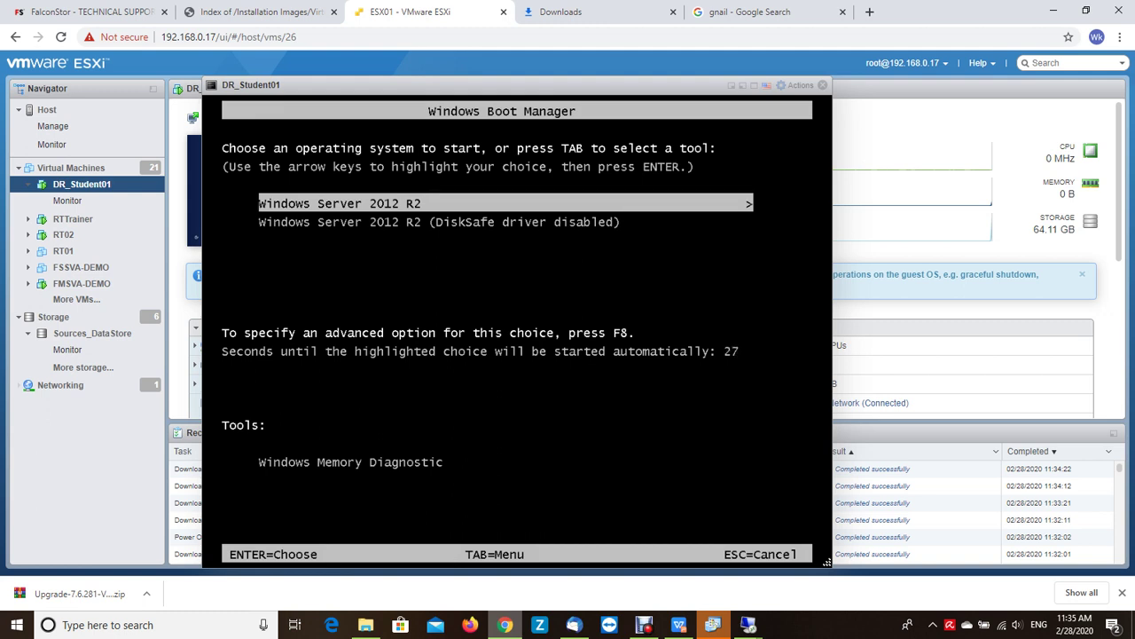
Step: Boot Windows Server 2012 R2 from Windows Boot Manager, then switch to the FalconStor Management Console
key(Return)
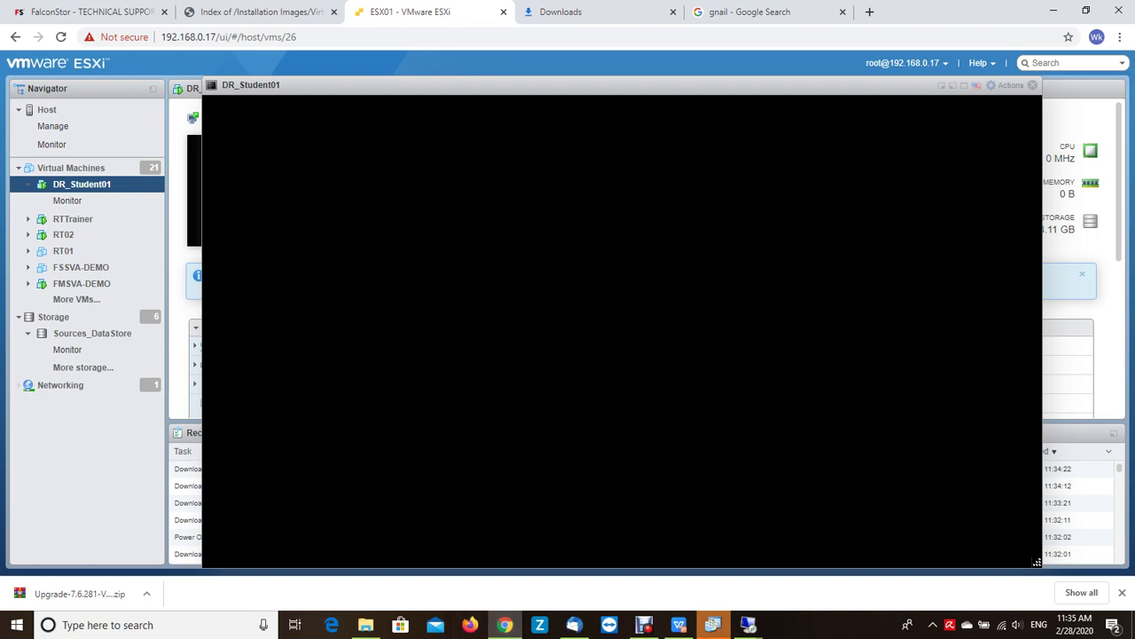
key(alt+Tab)
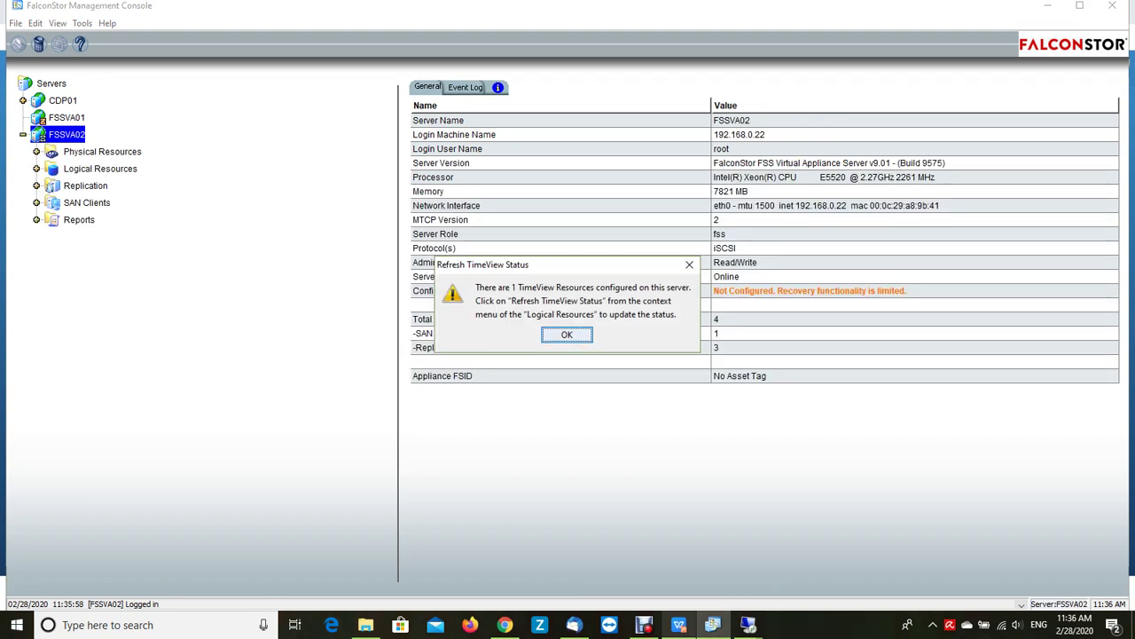
Step: Dismiss the TimeView warning, inspect the RTracTV device under SAN Resources, and return to Chrome
key(Return)
click(100, 169)
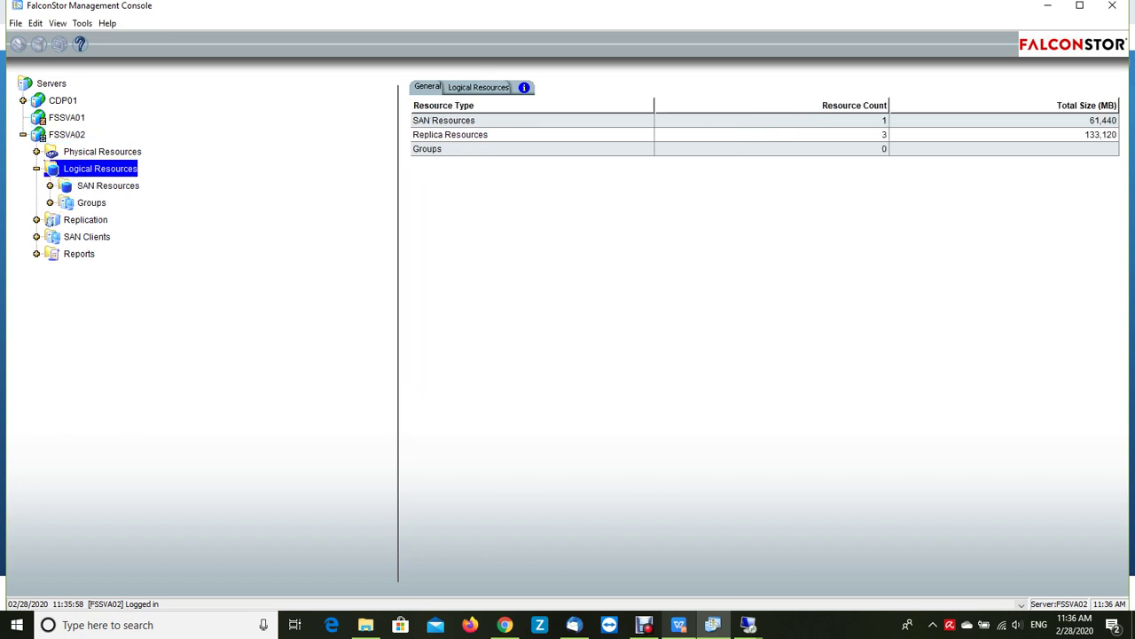
click(109, 185)
click(49, 185)
click(197, 202)
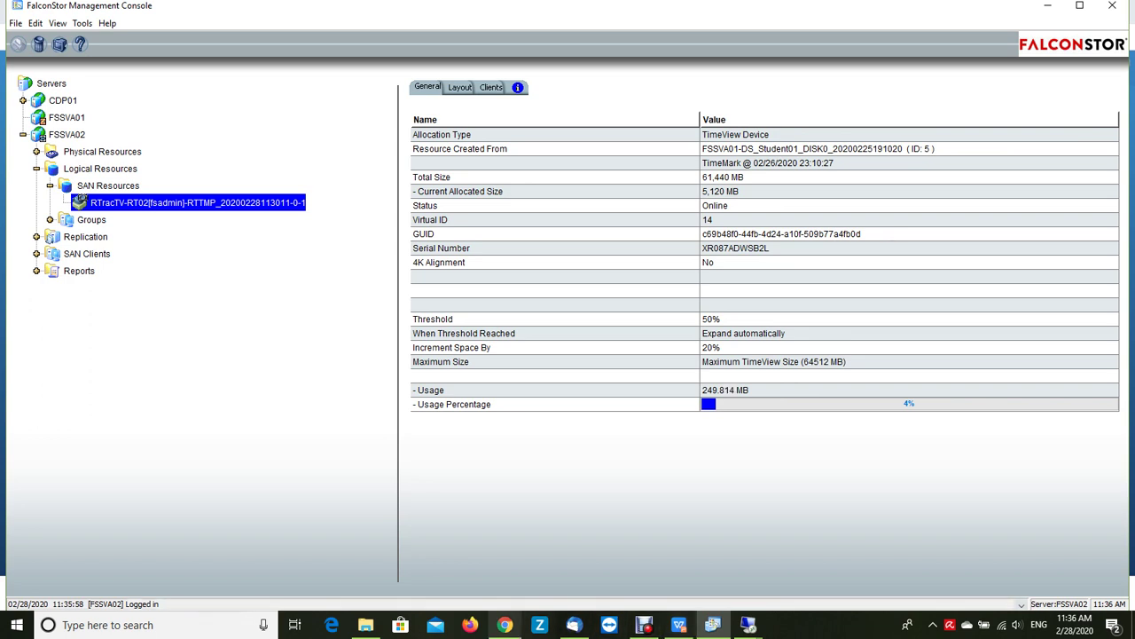
click(505, 625)
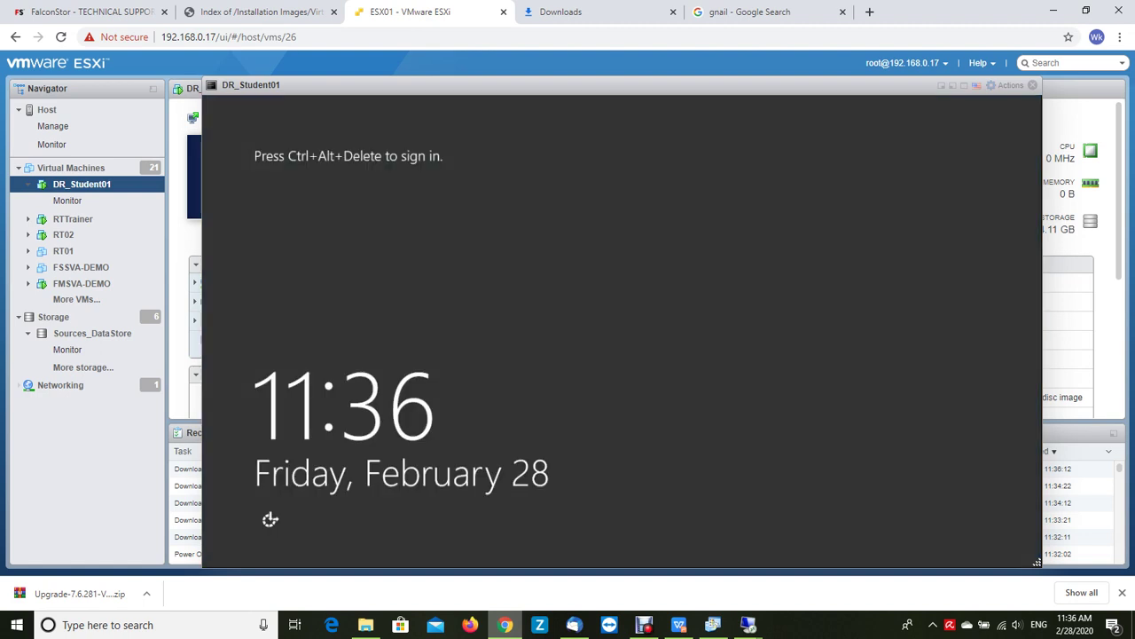
Step: Start a Remote Desktop Connection to 192.168.0.71
right_click(748, 624)
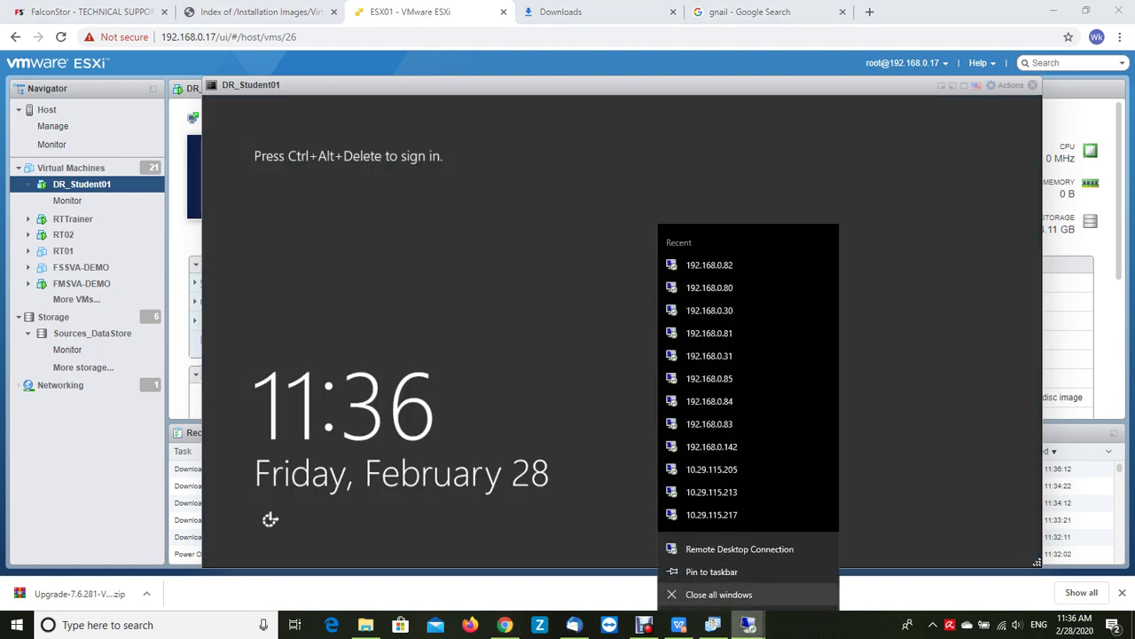
click(740, 548)
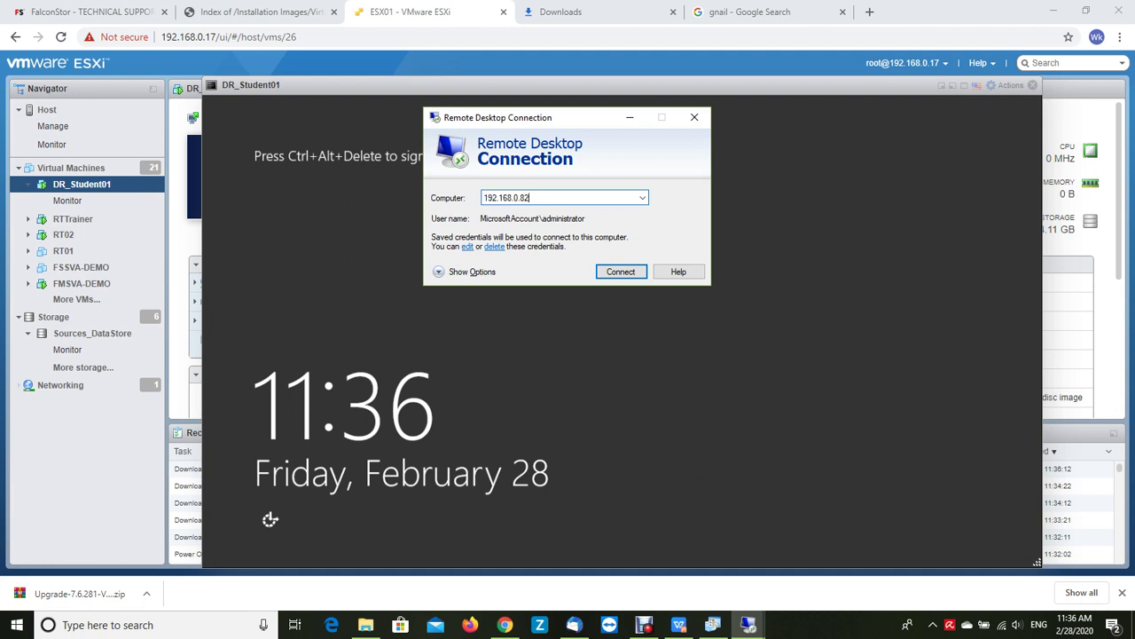
key(BackSpace)
key(BackSpace)
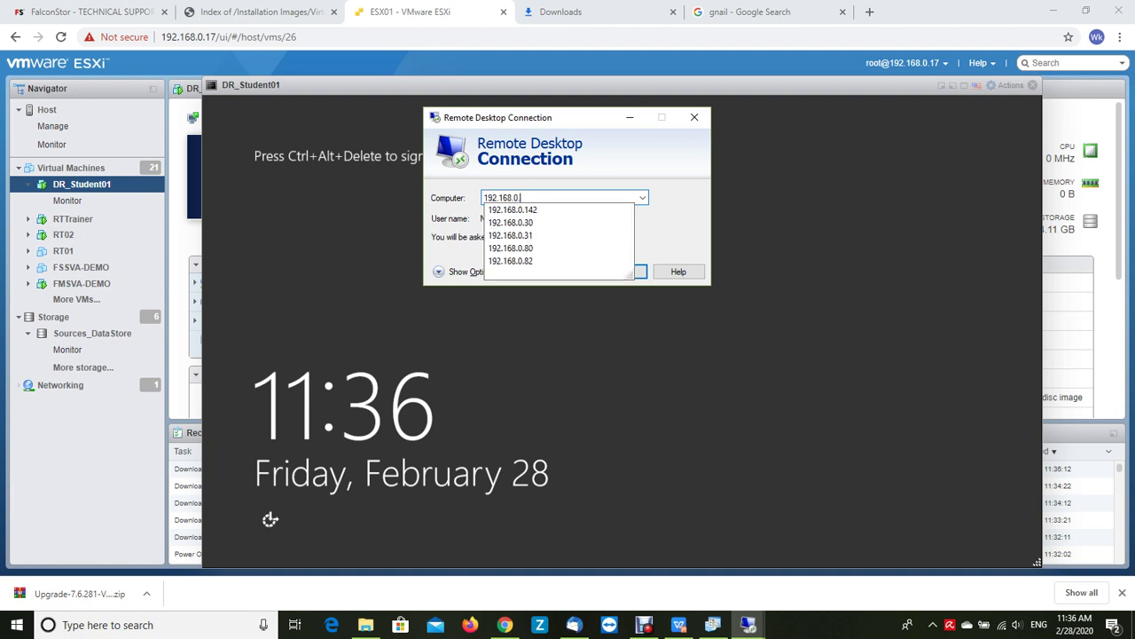
text(71)
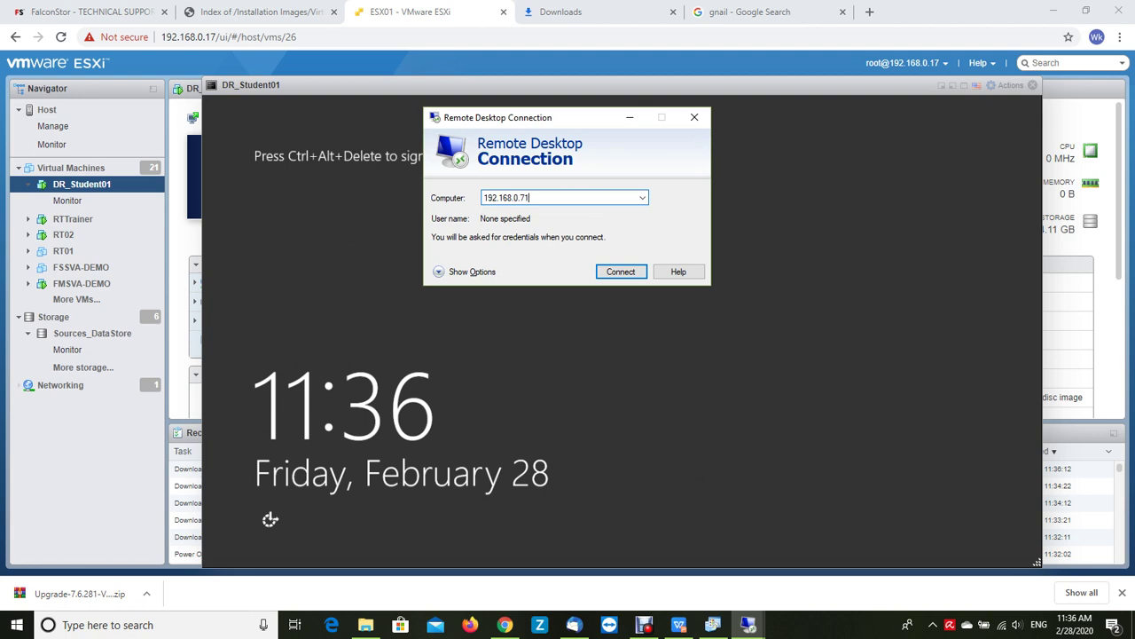
key(Return)
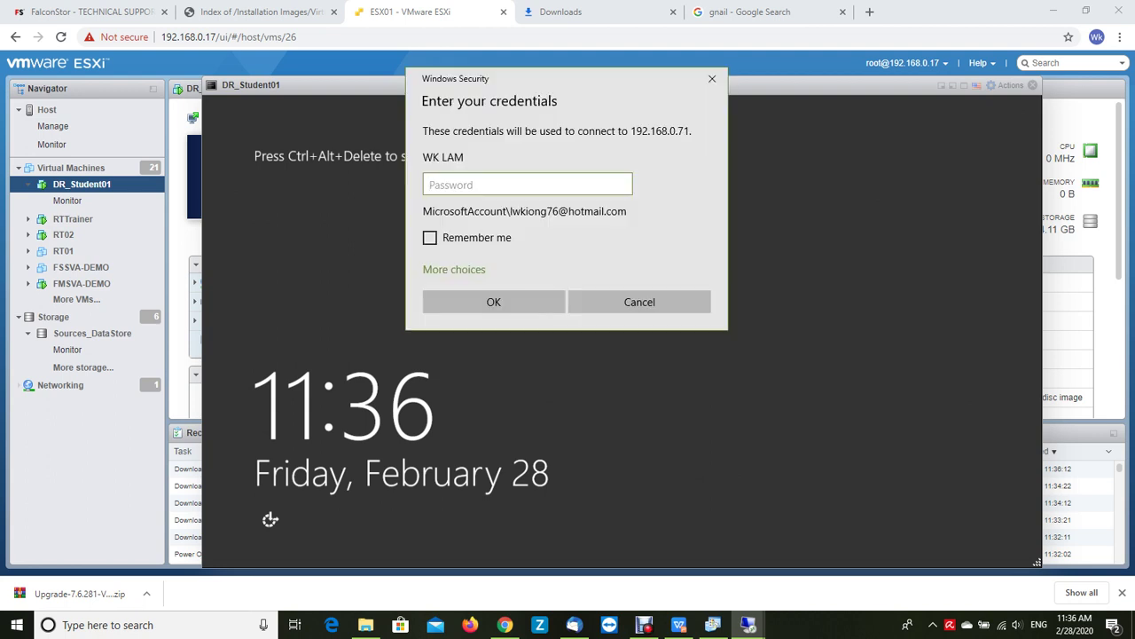
Step: Sign in with a different account as administrator with its password and accept the certificate
click(454, 269)
click(525, 329)
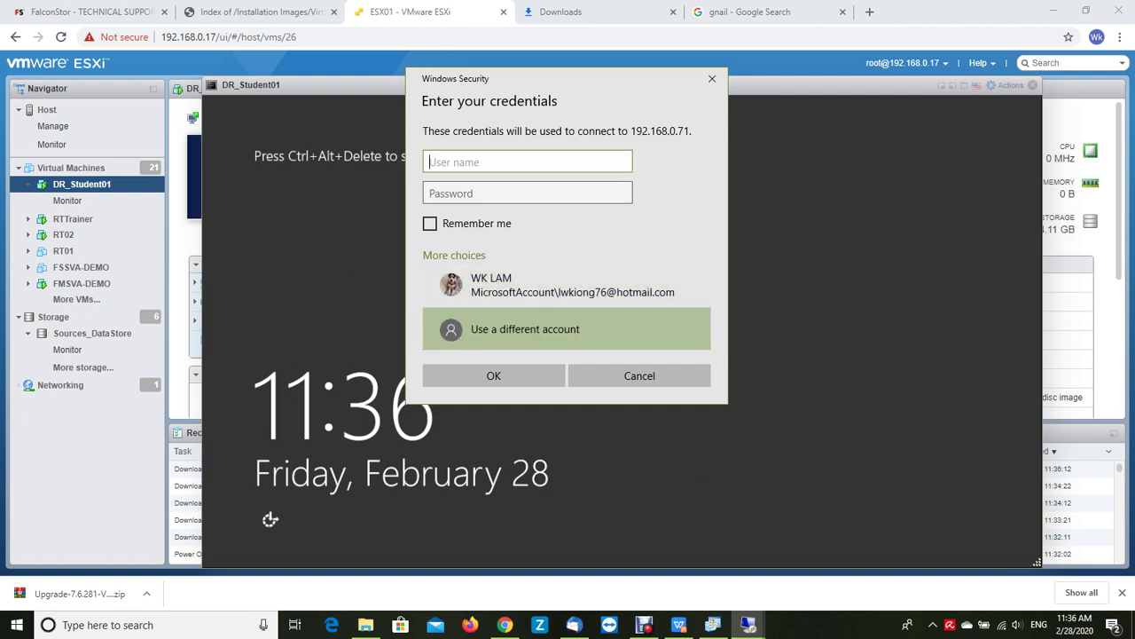
text(ad)
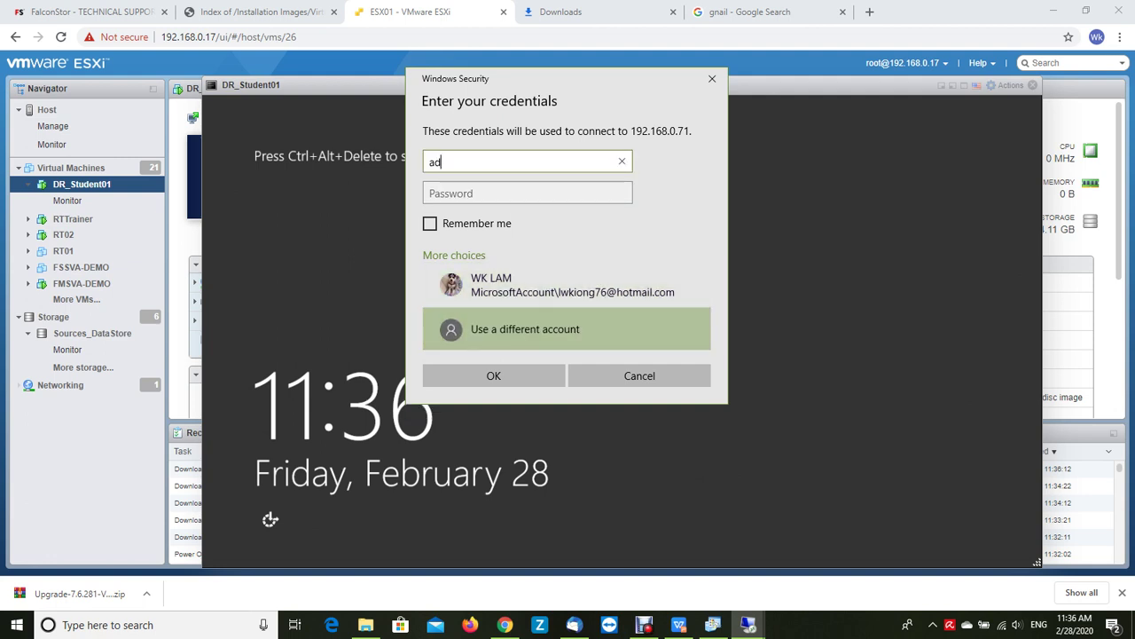
text(ministrator)
key(Tab)
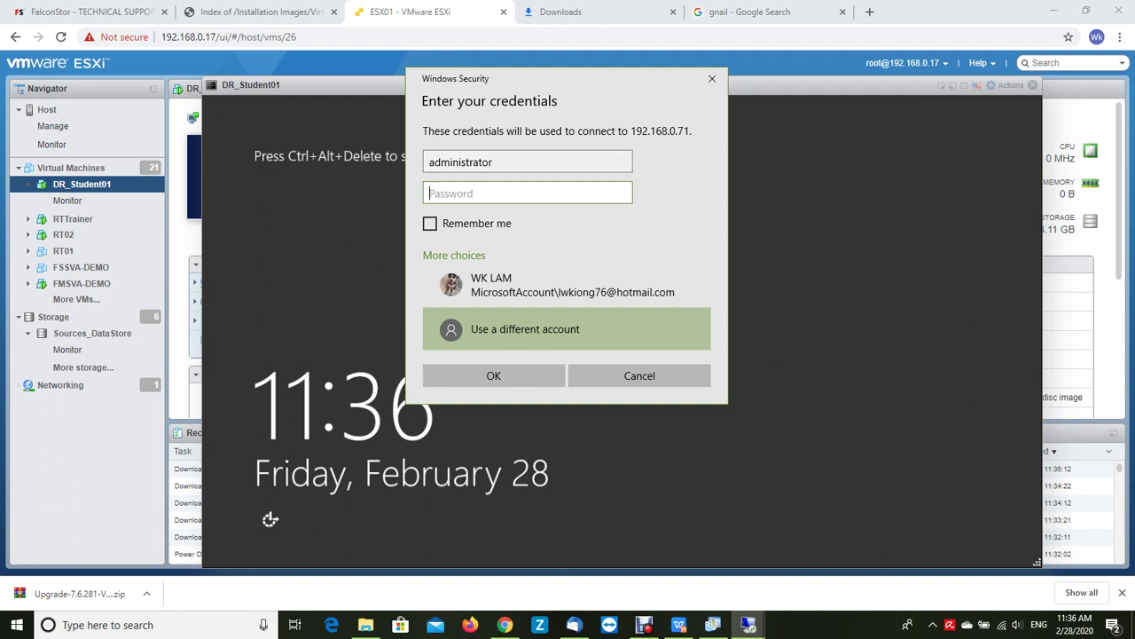
text(•••••••••)
key(Return)
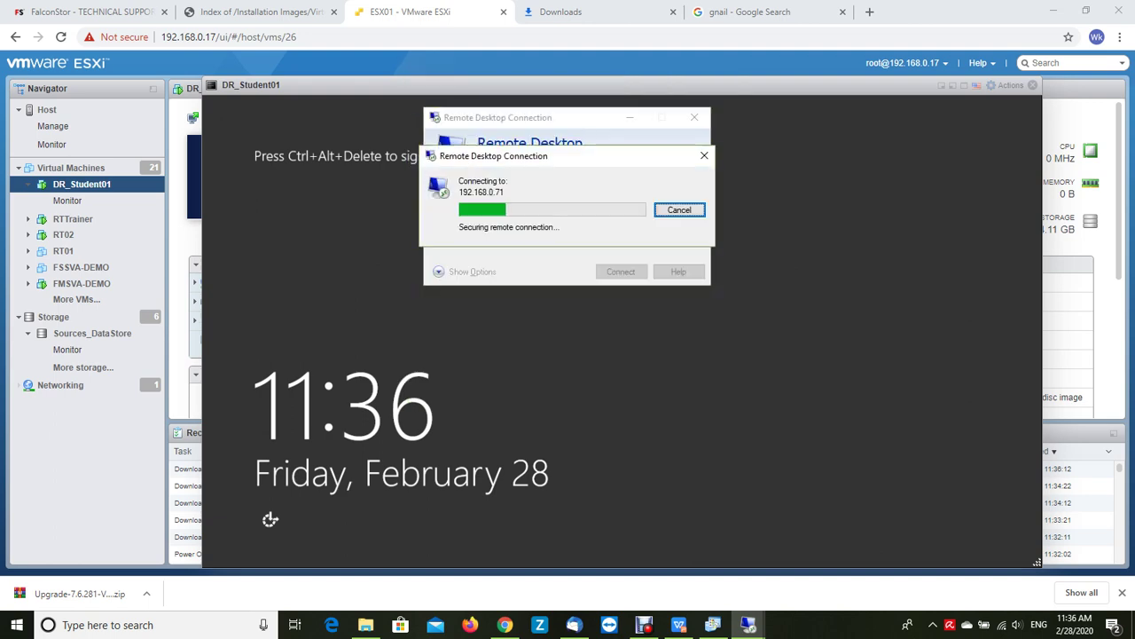
key(Left)
key(Return)
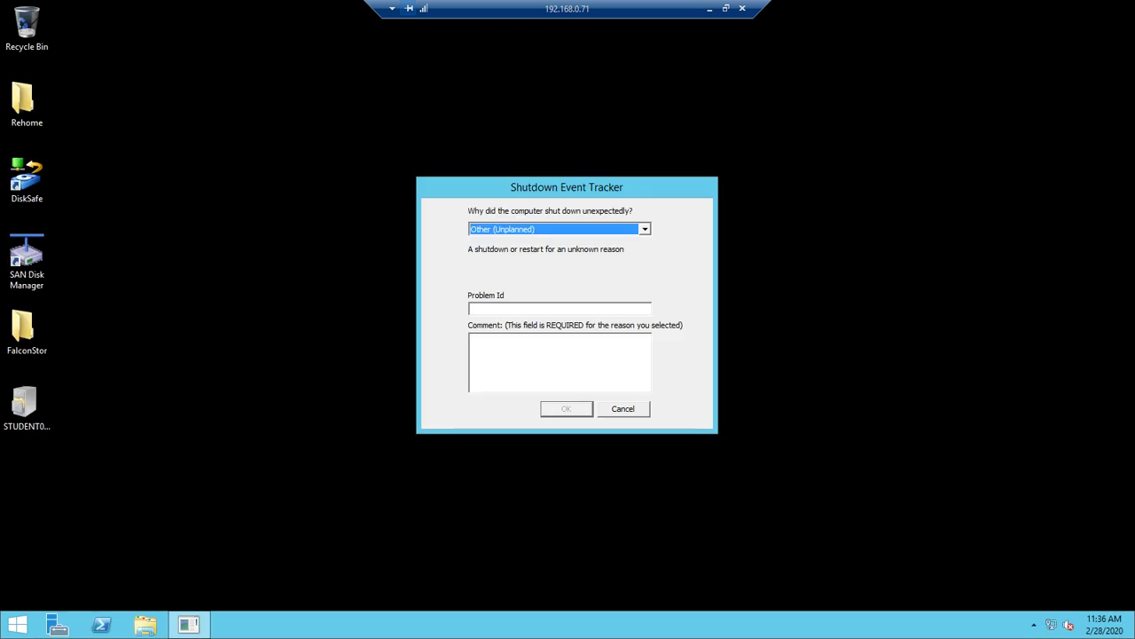
Step: Dismiss Shutdown Event Tracker and run C:\BGInfo\Bginfo64 to apply system info to the desktop
key(Escape)
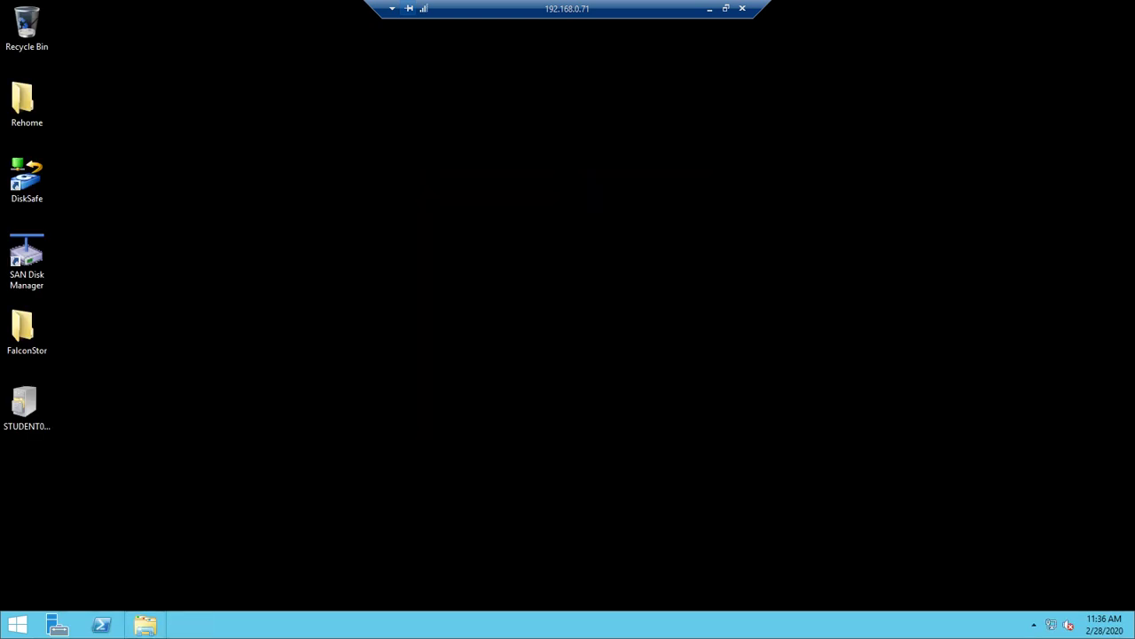
key(super+e)
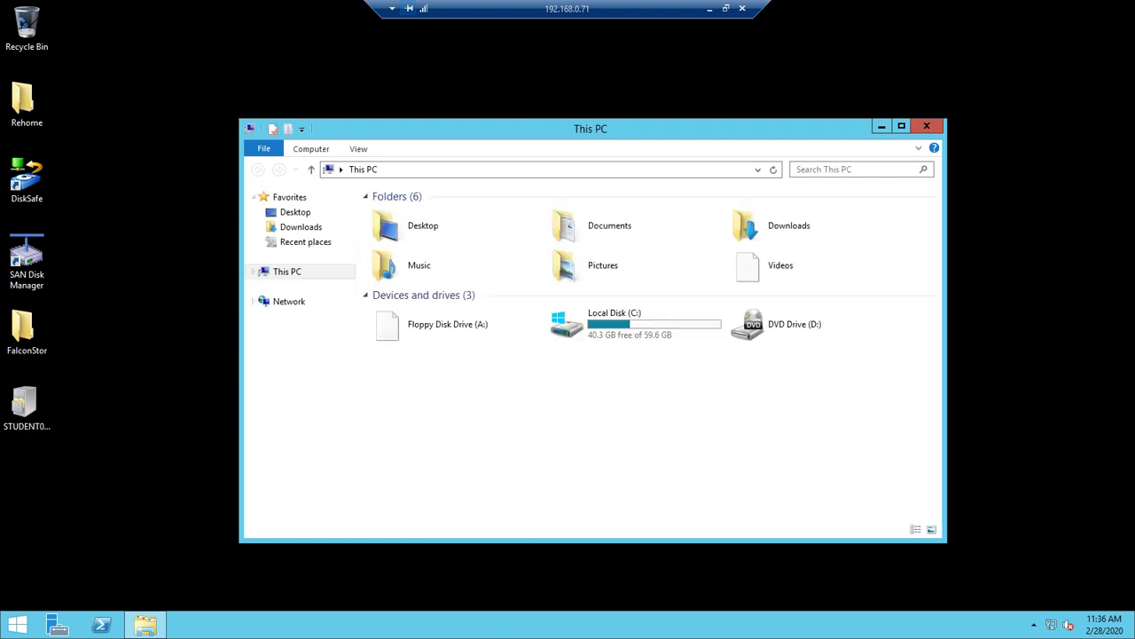
double_click(612, 324)
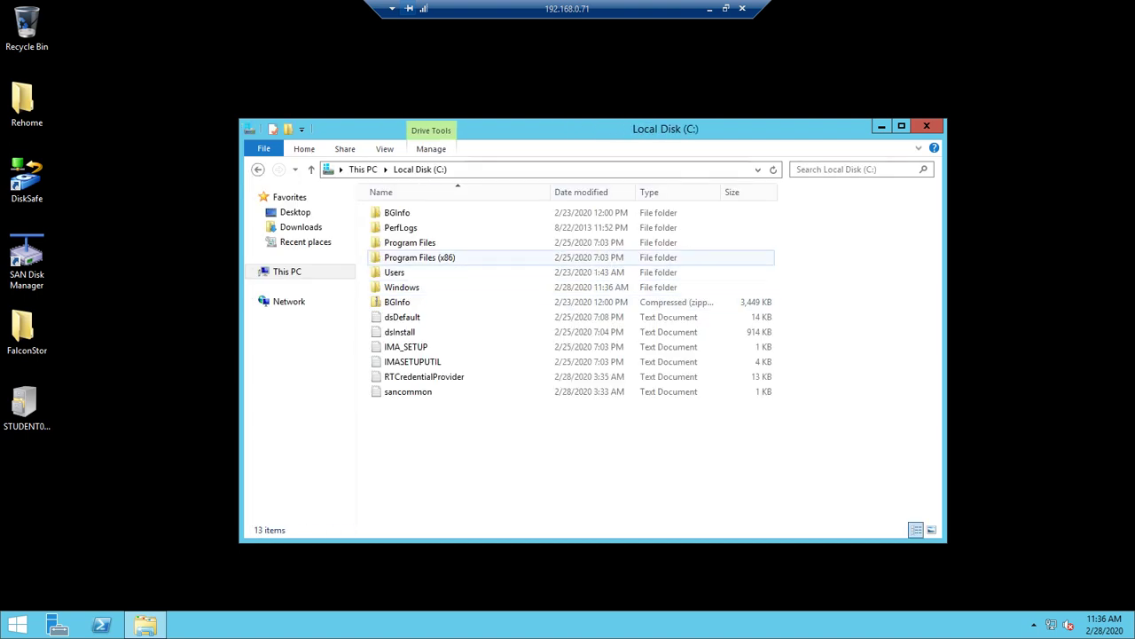
click(396, 213)
key(Return)
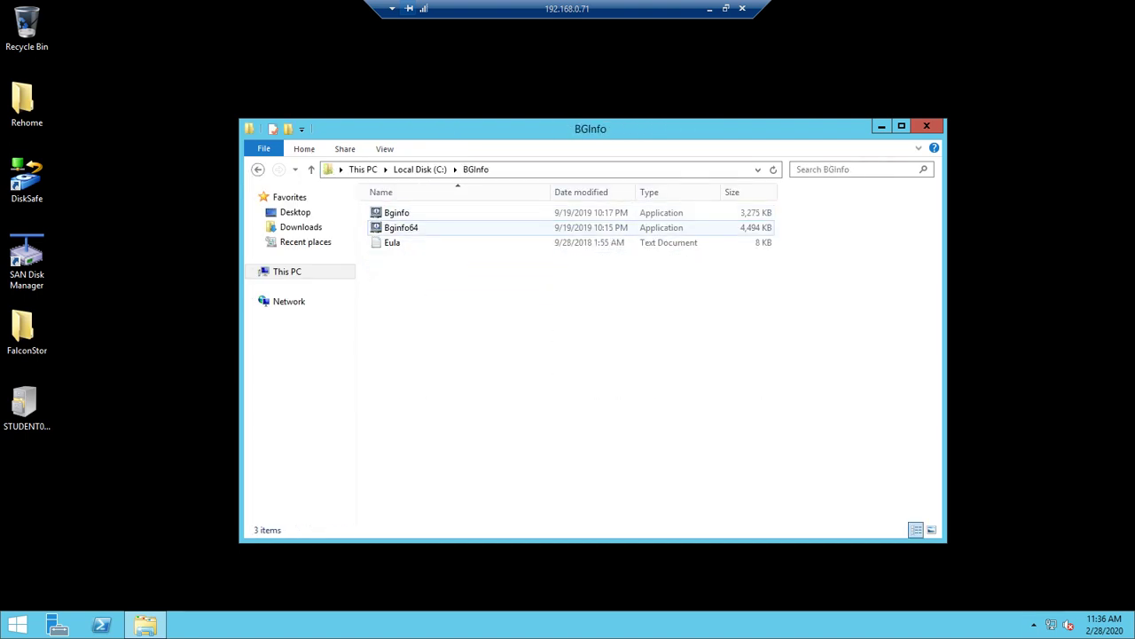
click(400, 227)
key(Return)
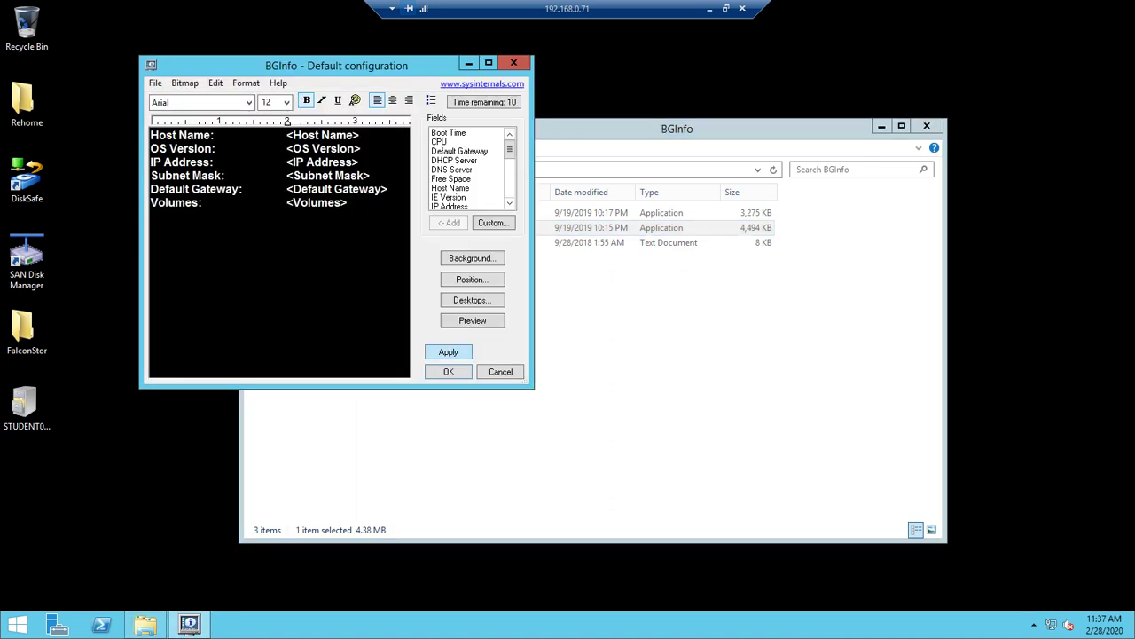
key(Return)
key(Return)
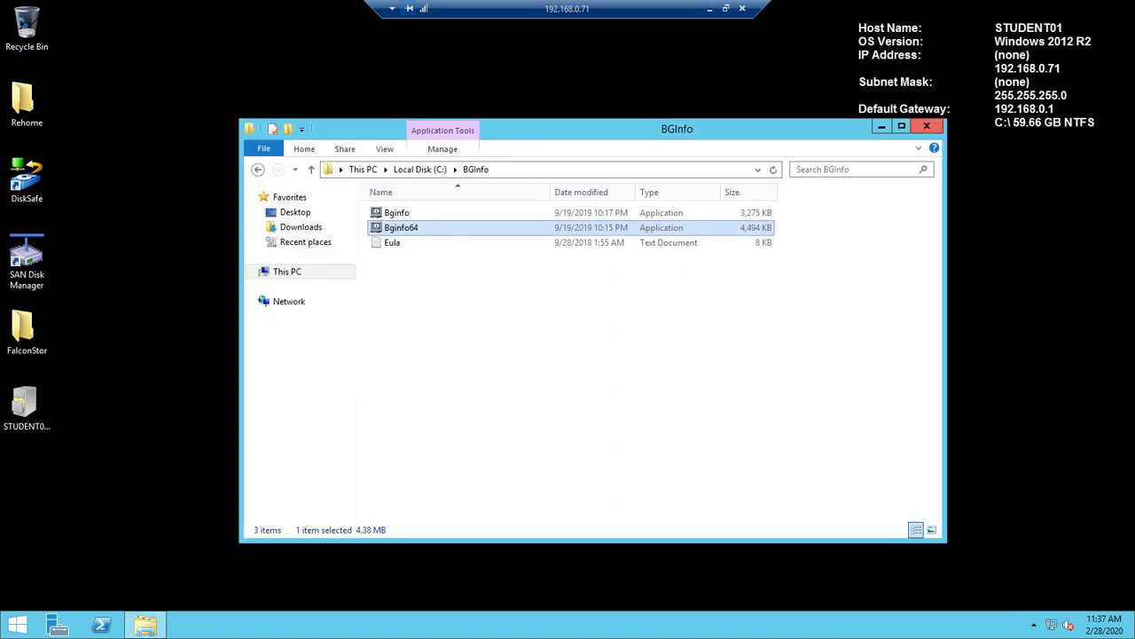
Step: Close the BGInfo folder, clear the desktop, and minimise the RDP session
click(926, 125)
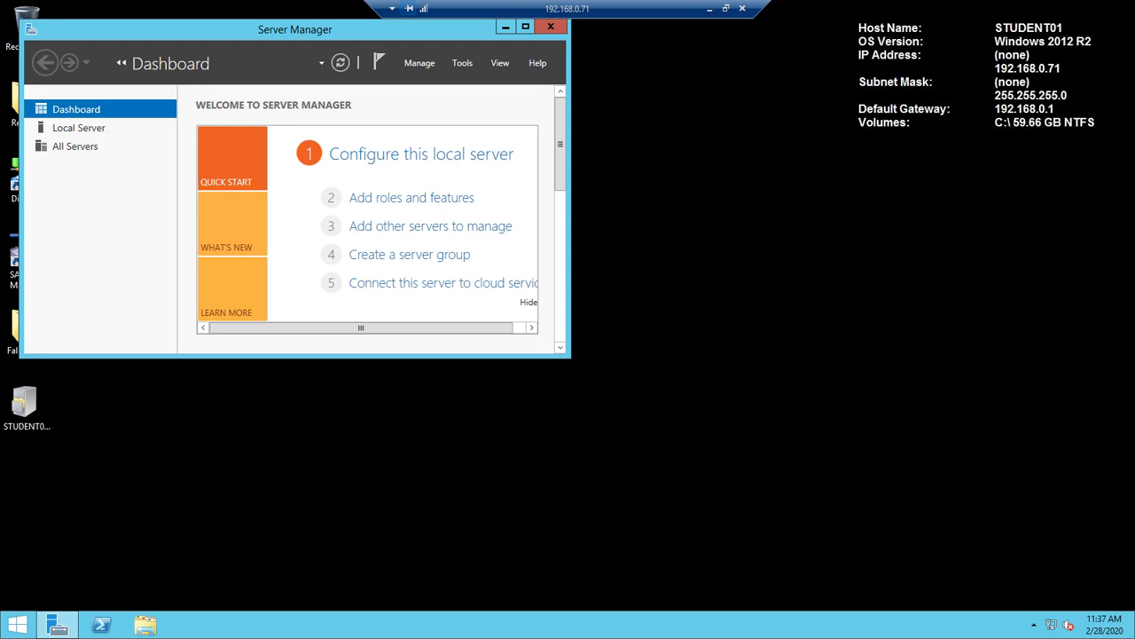
key(super+d)
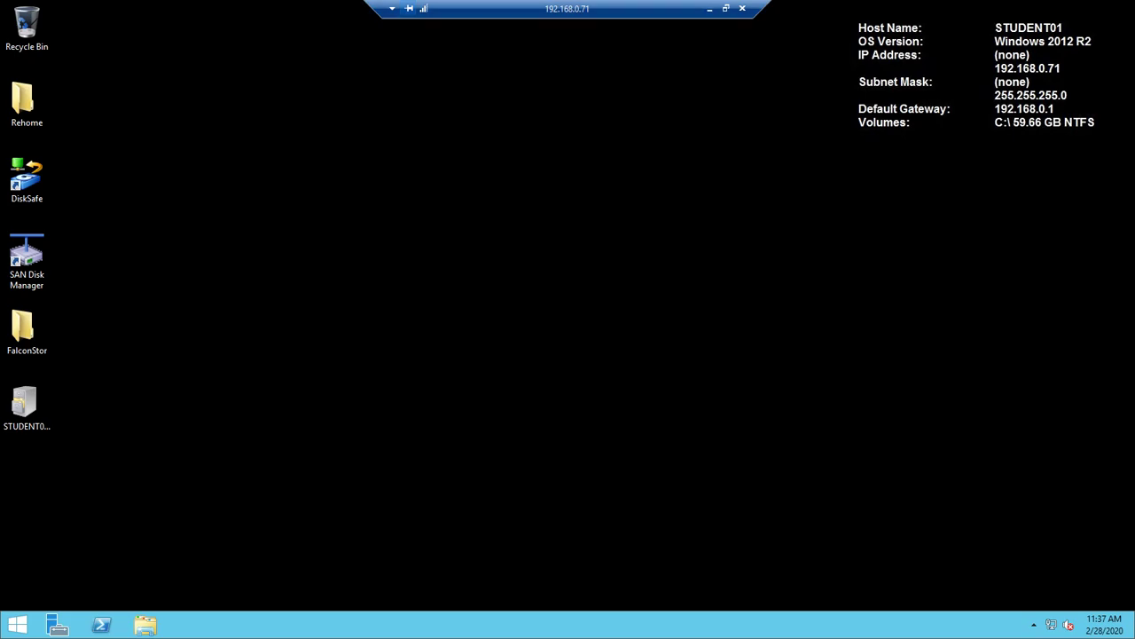
click(710, 8)
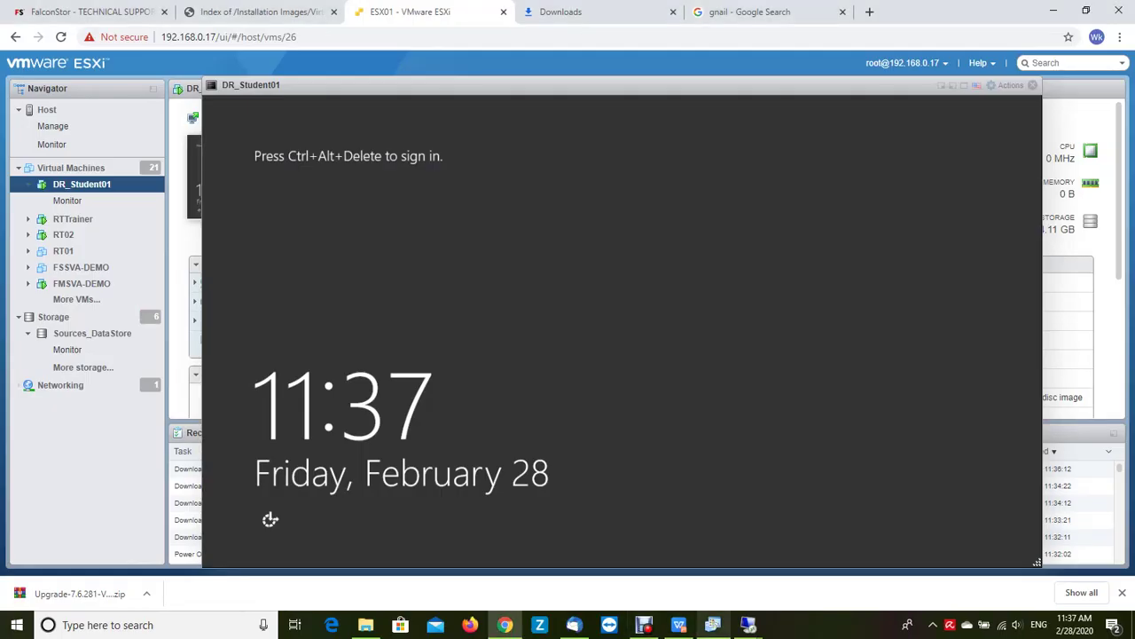
Step: Review step 10, 'End test mode Recovery job', in the Steps slide deck
mouse_move(748, 624)
click(741, 564)
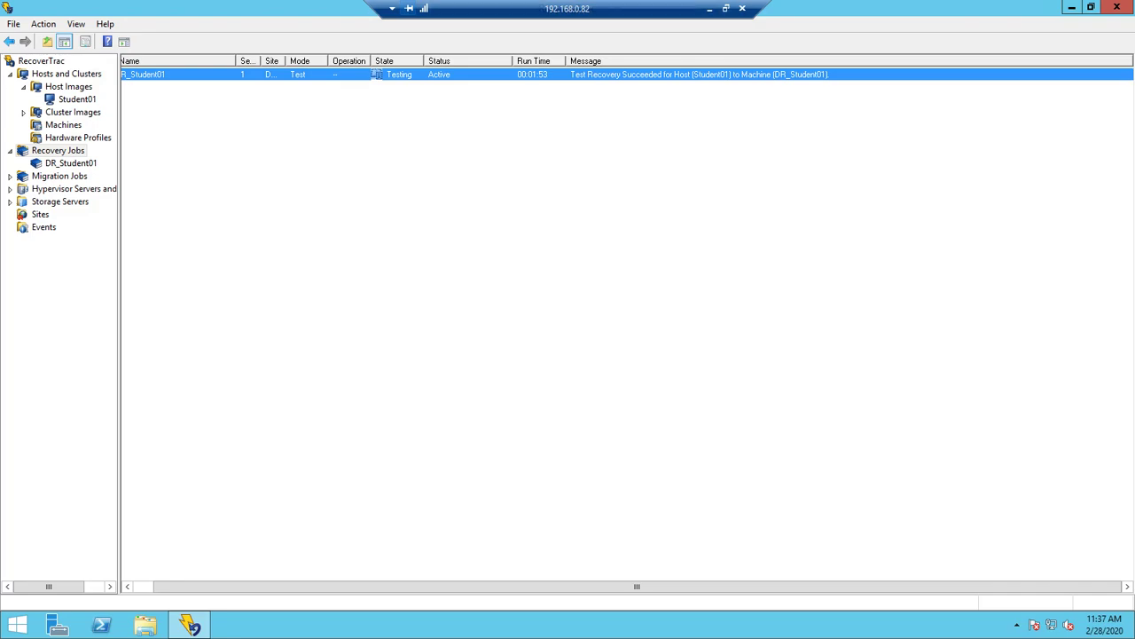
click(709, 8)
click(678, 625)
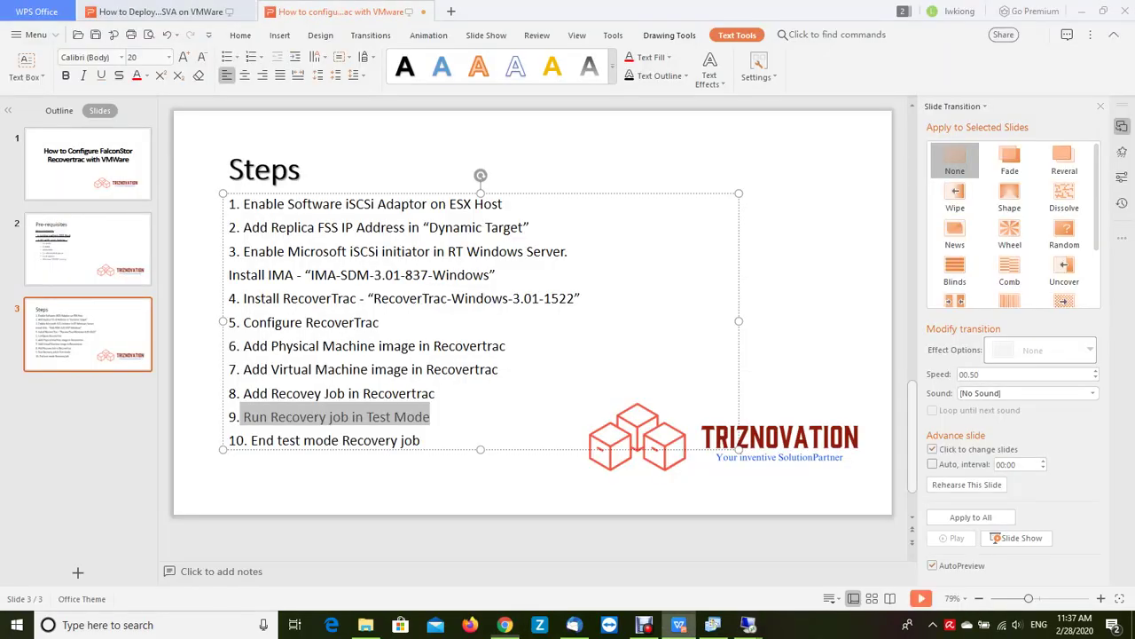
drag(422, 441, 251, 441)
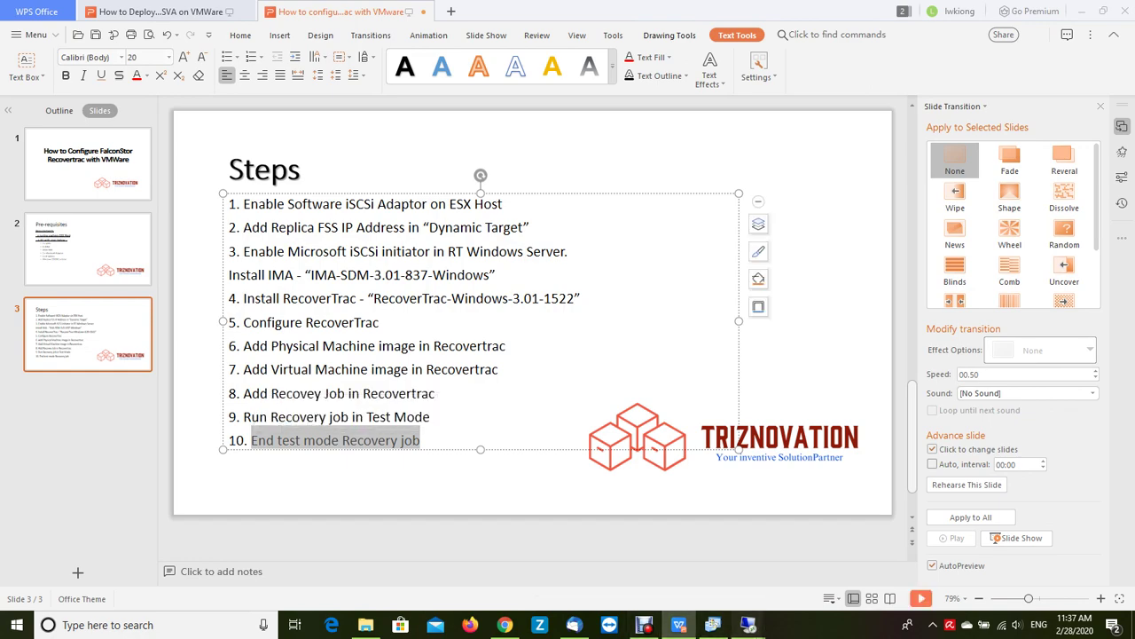
Step: End test mode for the DR_Student01 job, accepting the default method and policy
mouse_move(748, 625)
click(742, 557)
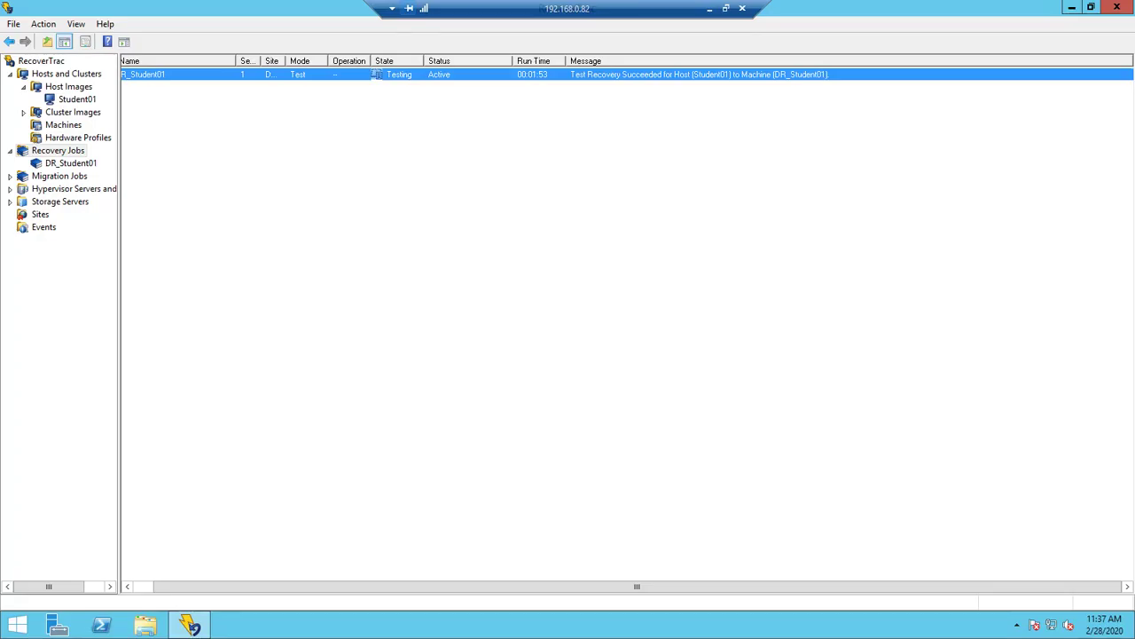
right_click(432, 75)
click(453, 86)
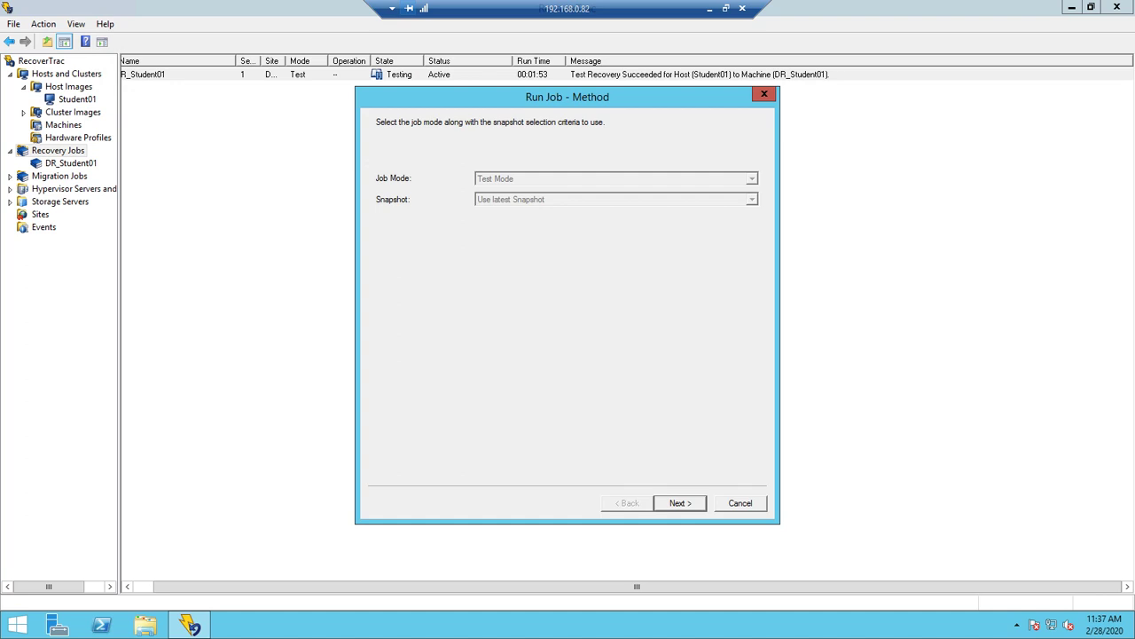
key(Return)
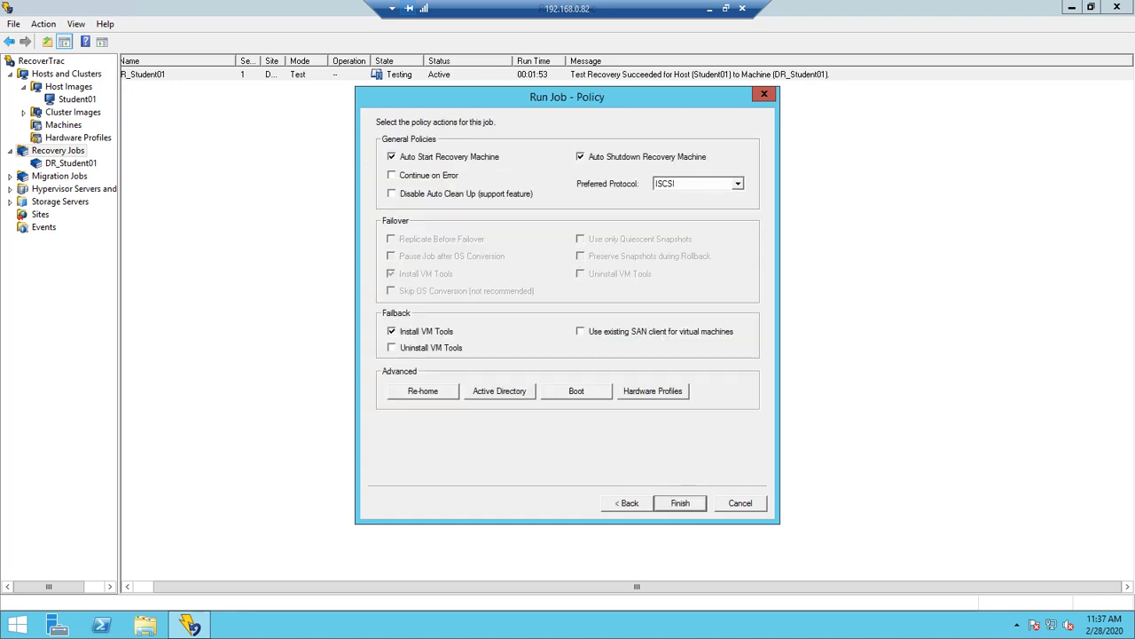
key(Return)
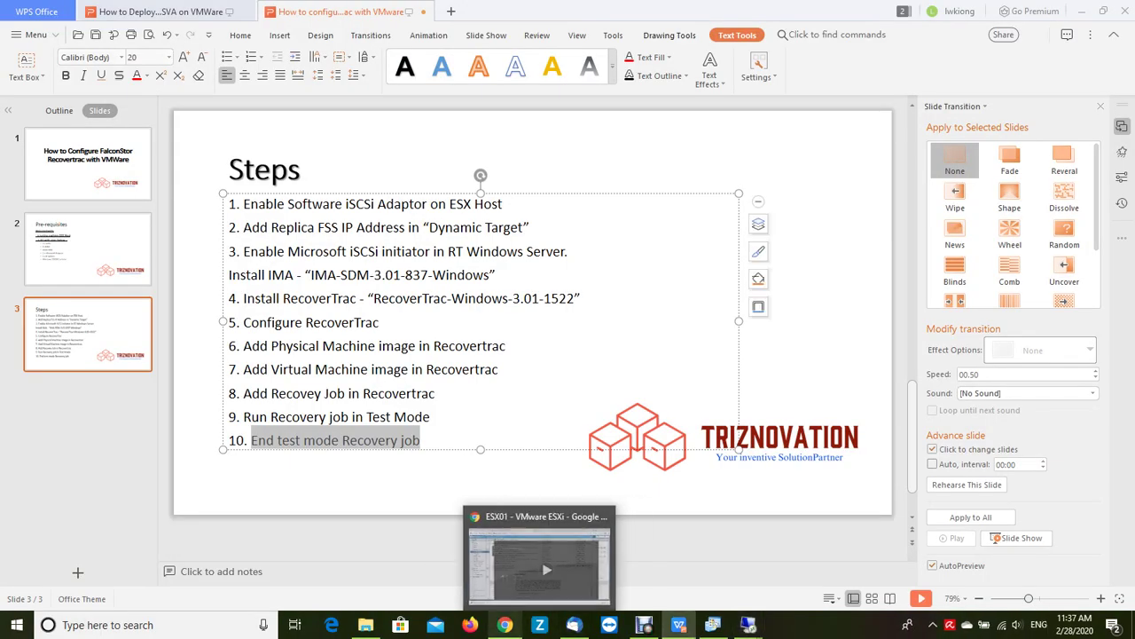
Step: Check DR_Student01 in the ESXi console, then watch the End Test progress in RecoverTrac
click(546, 552)
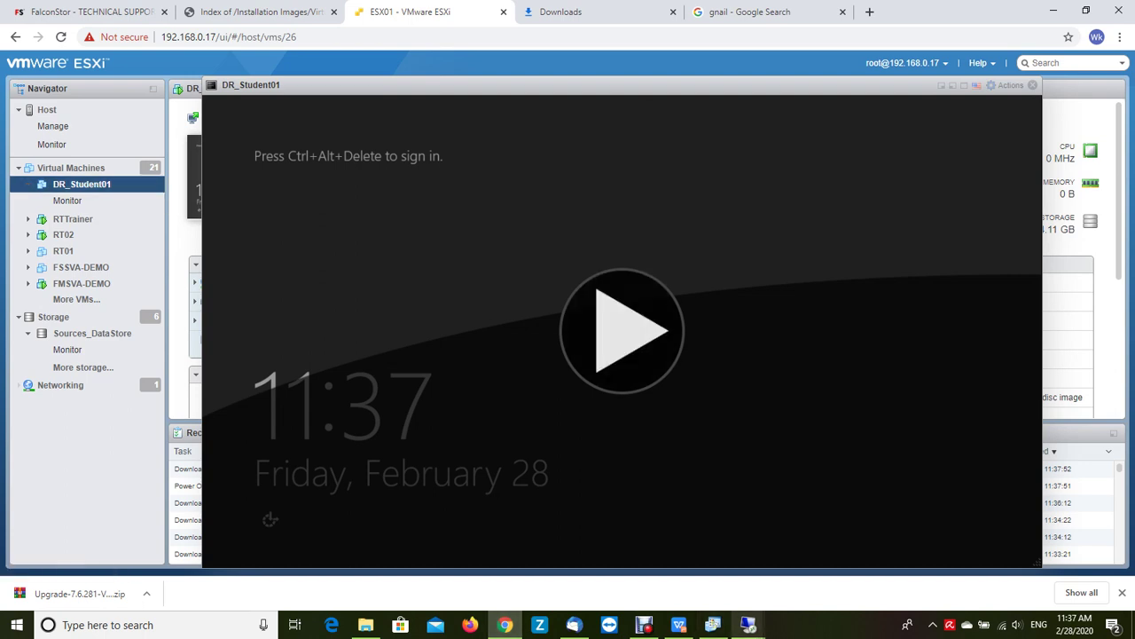
mouse_move(747, 624)
click(730, 559)
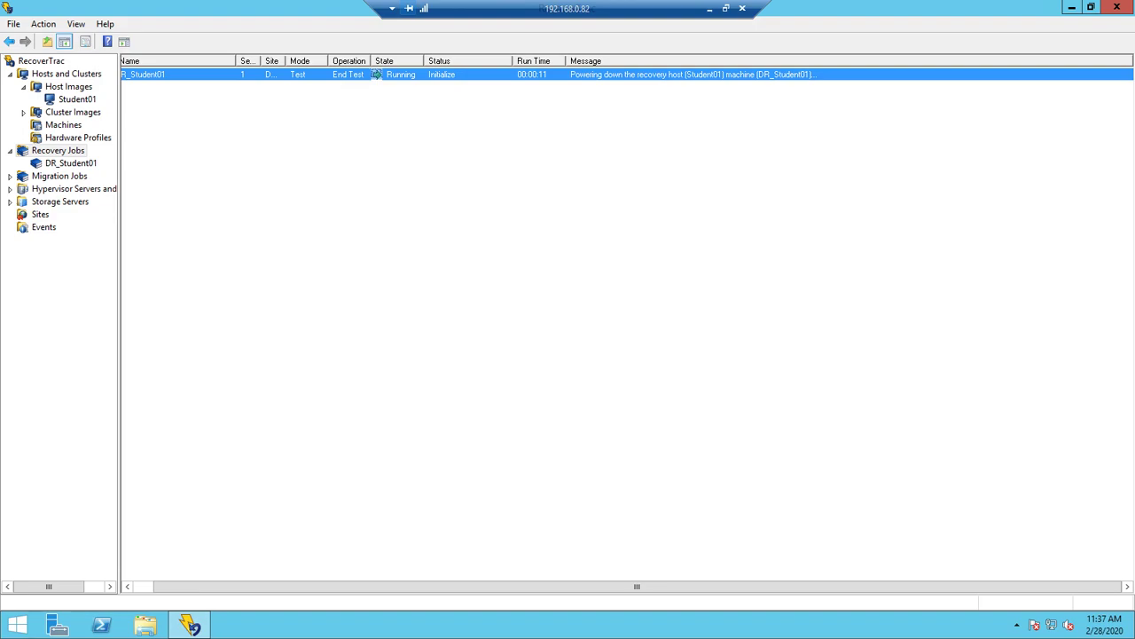
Step: Confirm the recovered server's session no longer connects and wait for End Test to finish successfully
click(710, 8)
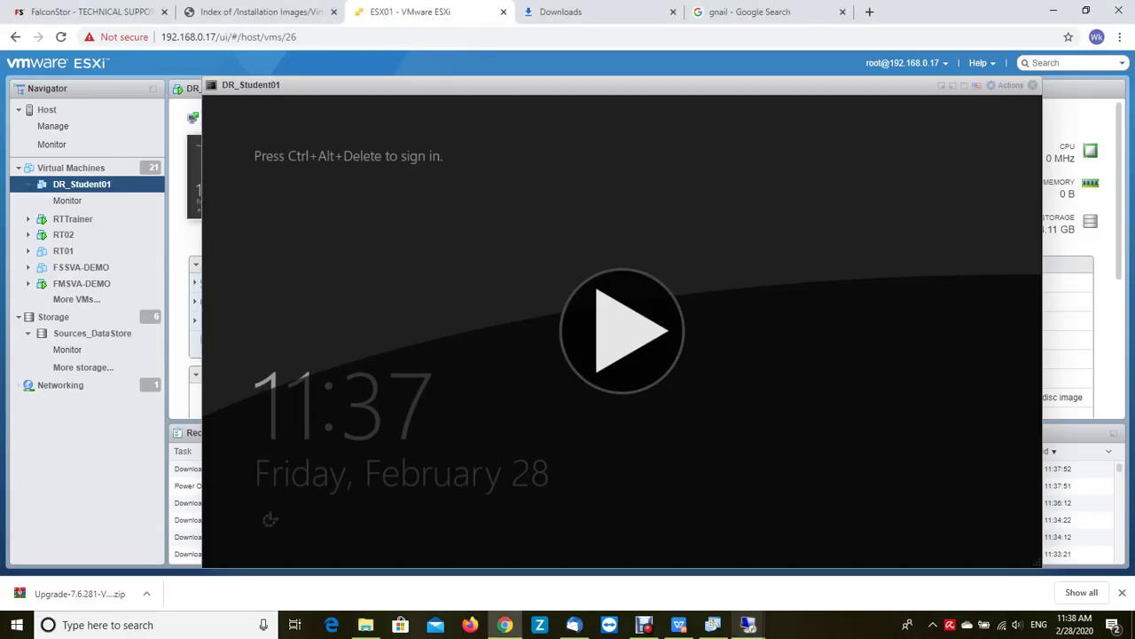
mouse_move(747, 624)
click(890, 561)
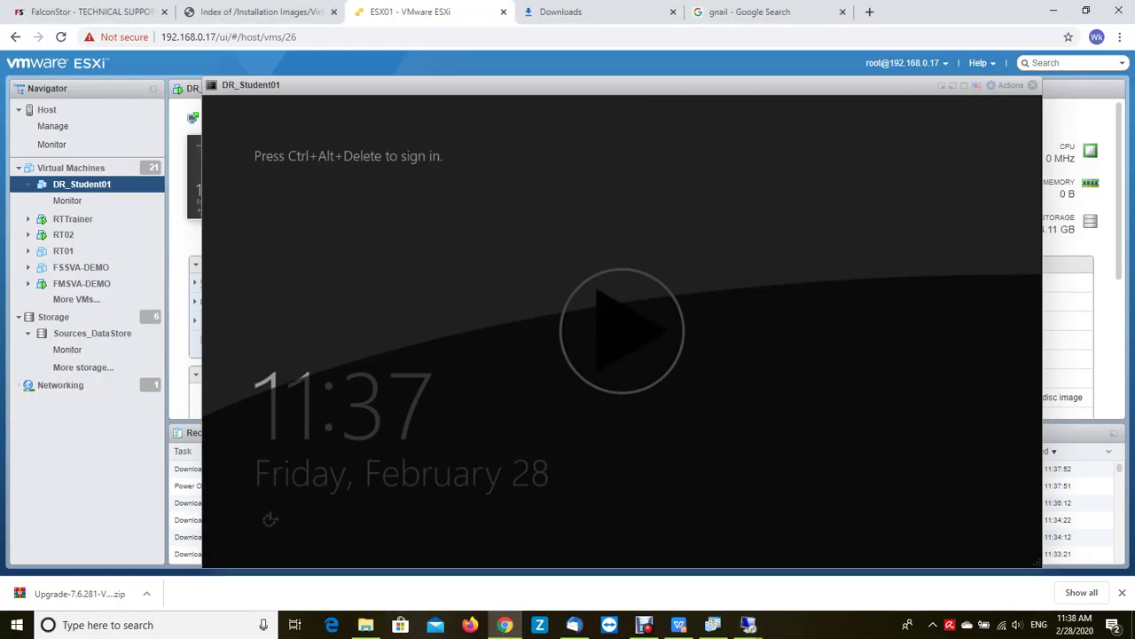
mouse_move(679, 624)
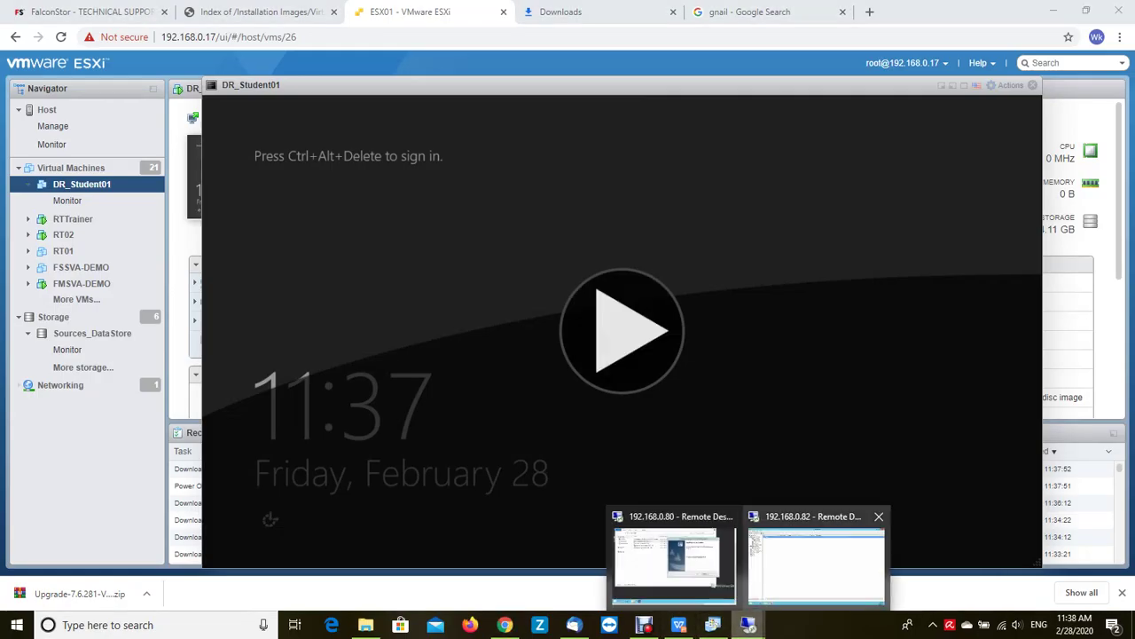
click(820, 567)
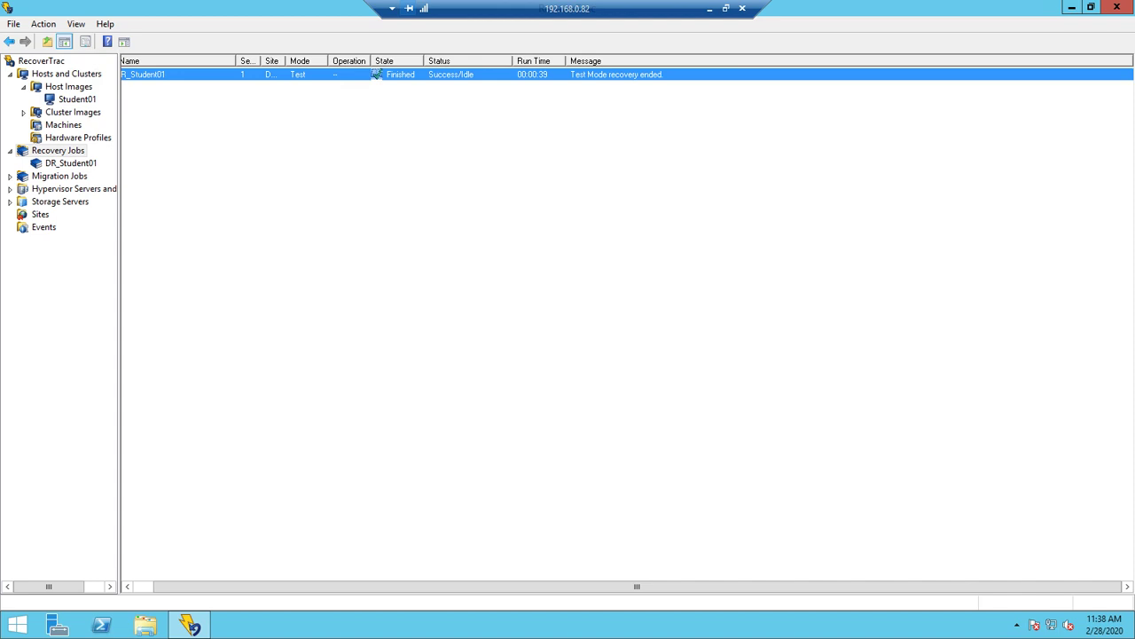
Step: Verify the ESX01 virtual machine list shows 20 VMs without DR_Student01
click(709, 8)
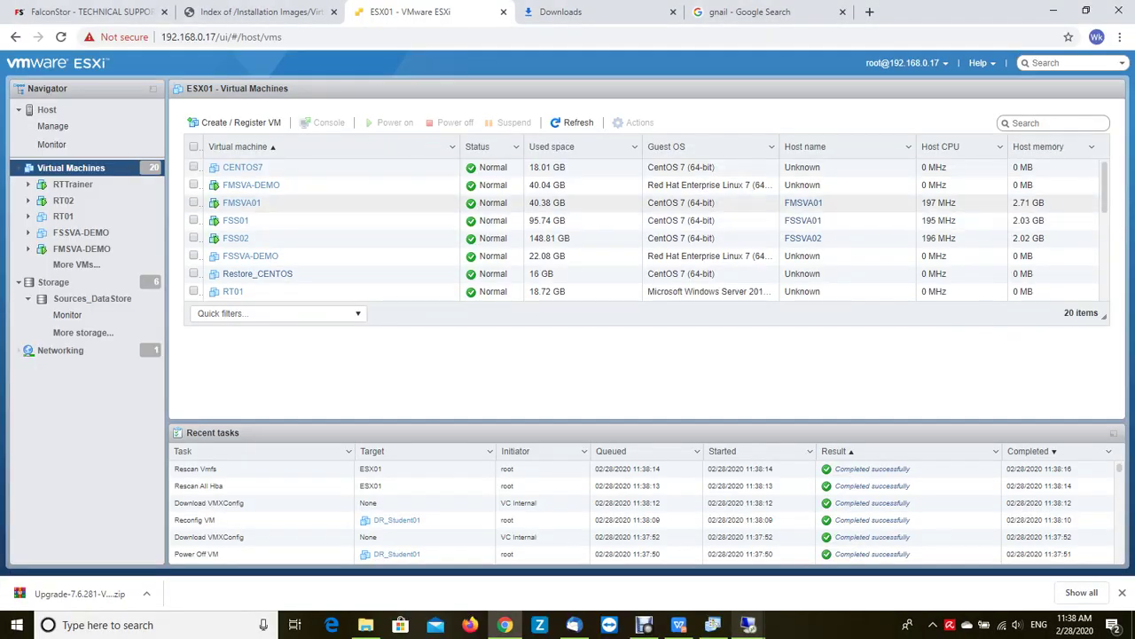
mouse_move(647, 625)
click(692, 559)
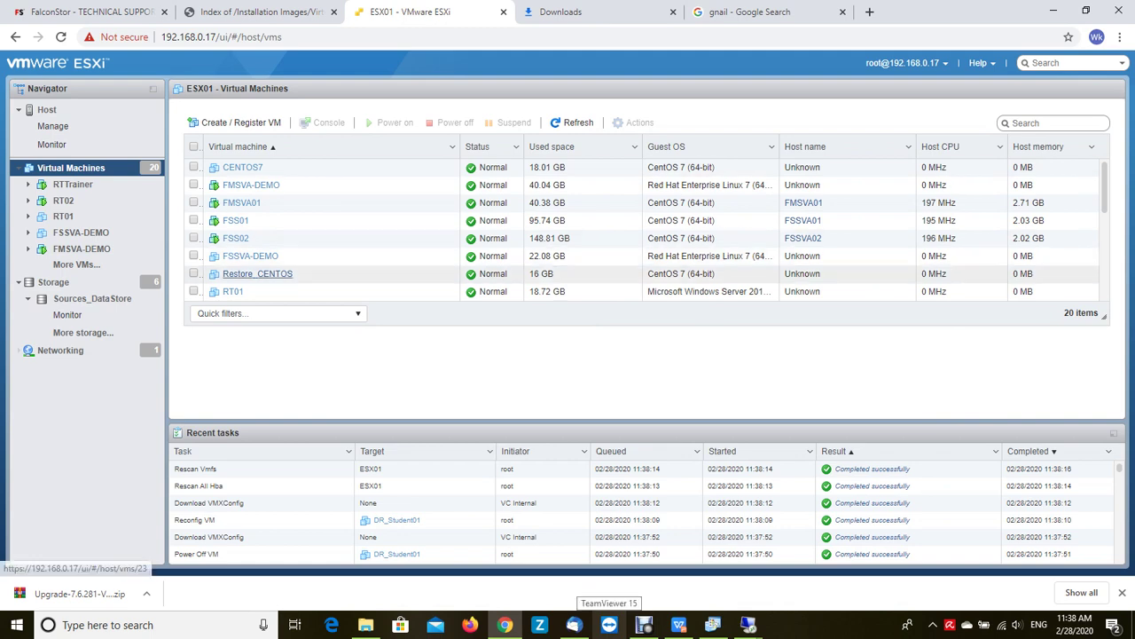
click(644, 625)
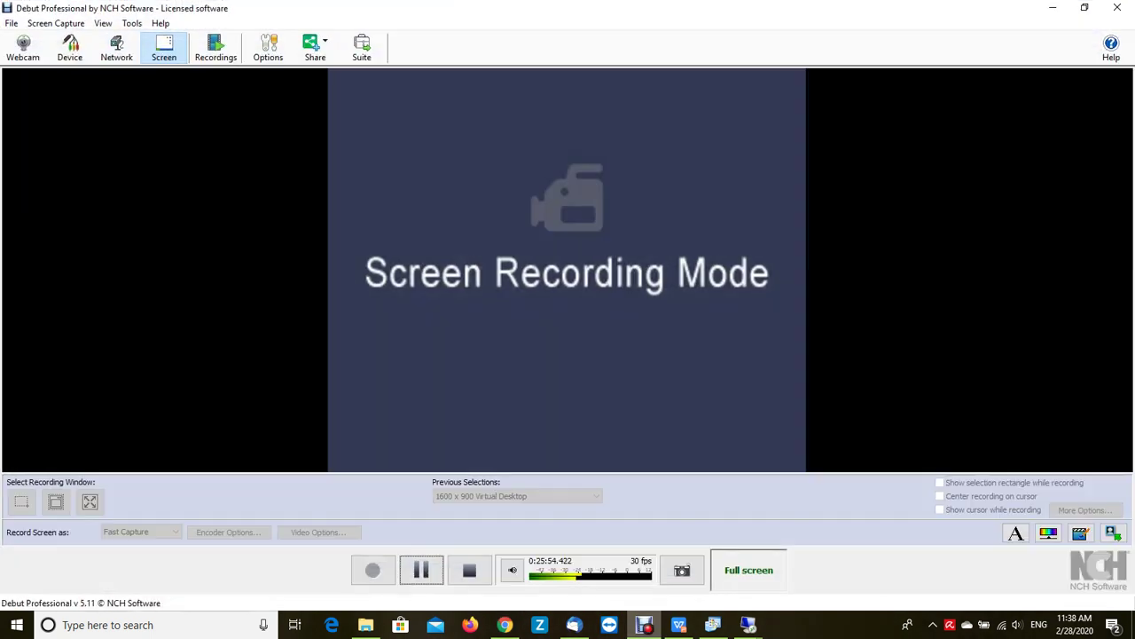